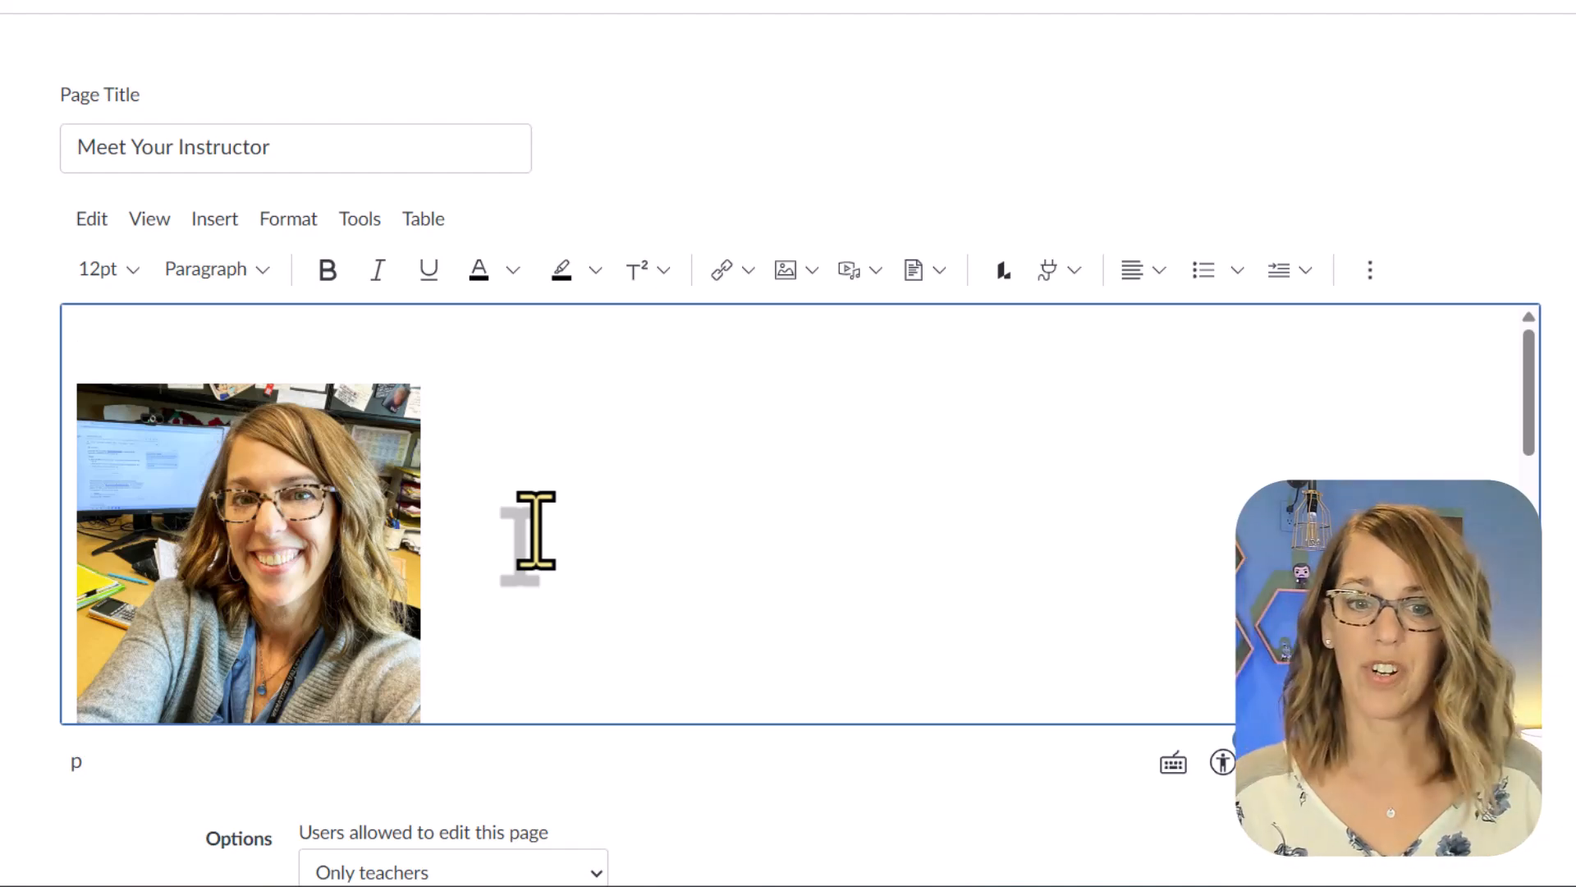
- Insert a table with one row and two columns above the instructor photo
scroll(887, 657, down, 6)
scroll(887, 605, up, 3)
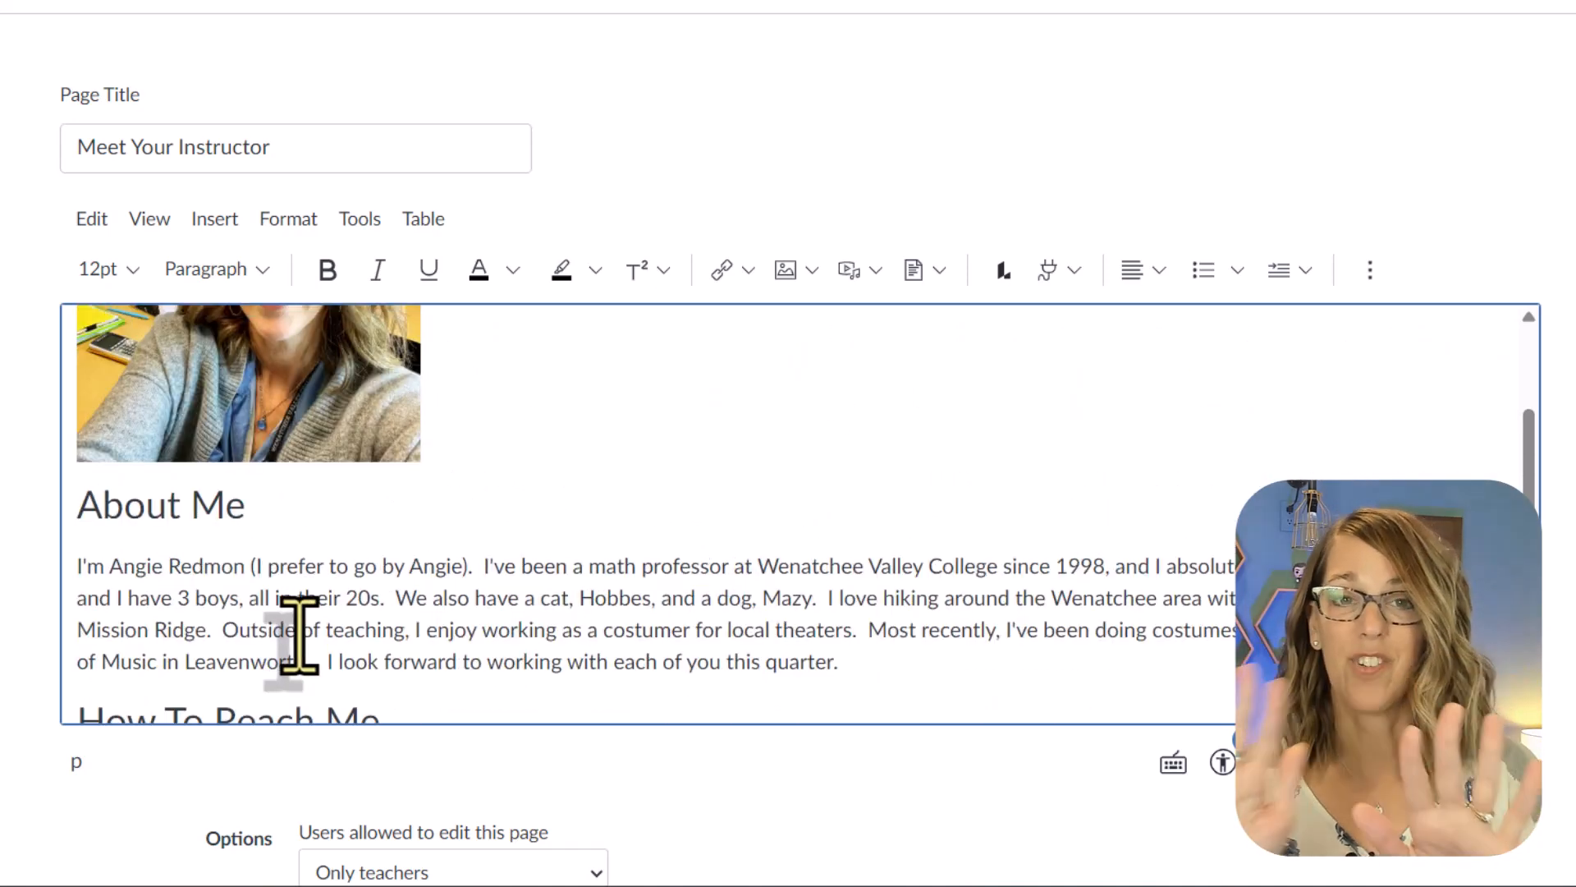
scroll(482, 693, up, 3)
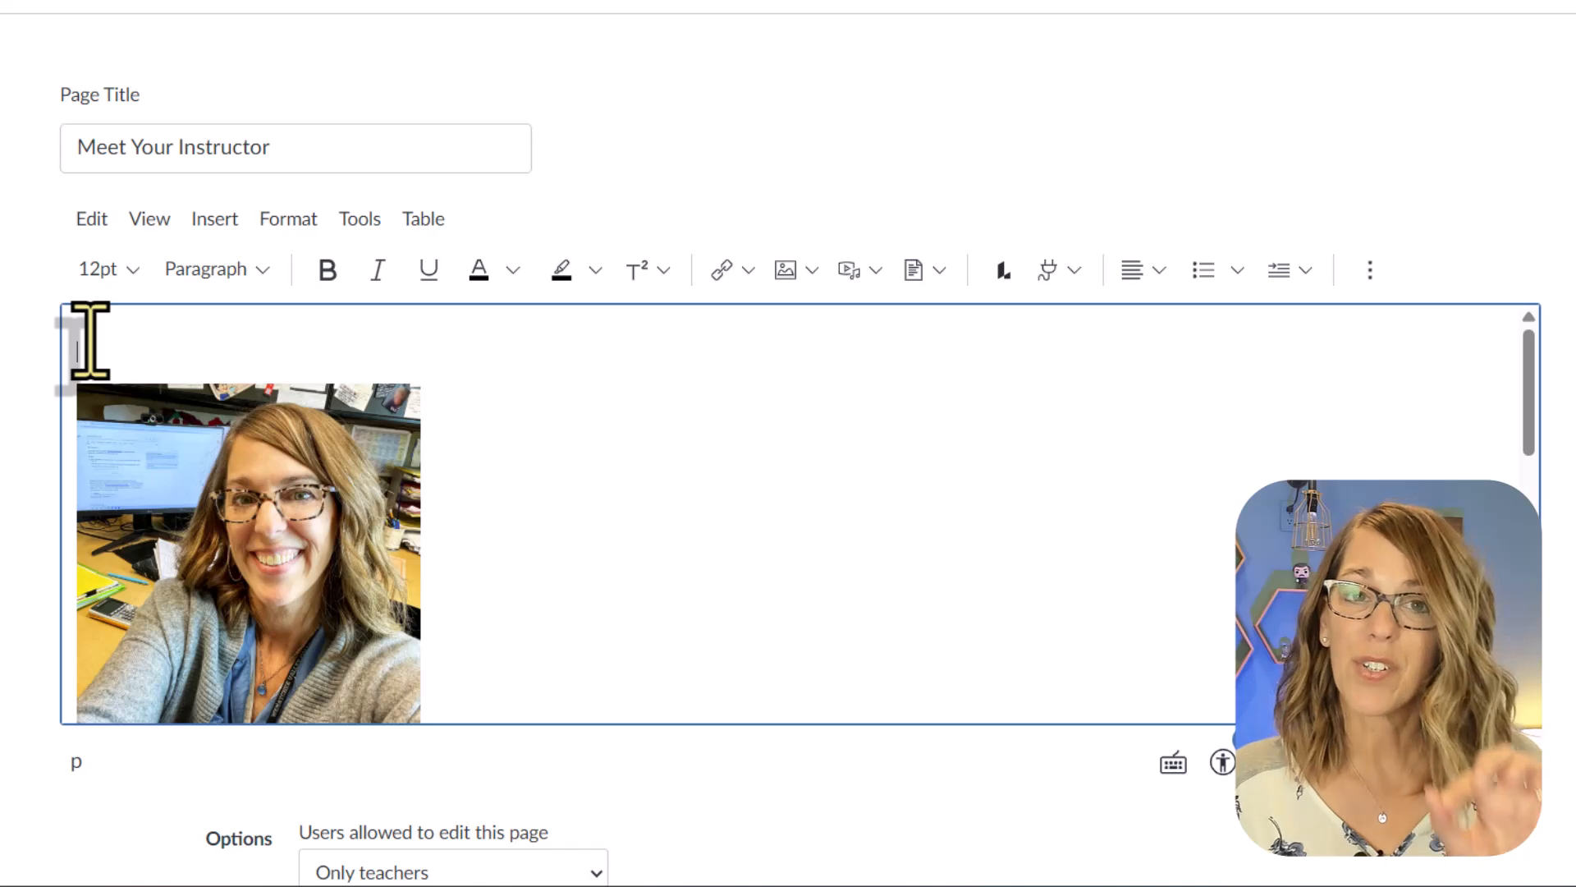
click(211, 220)
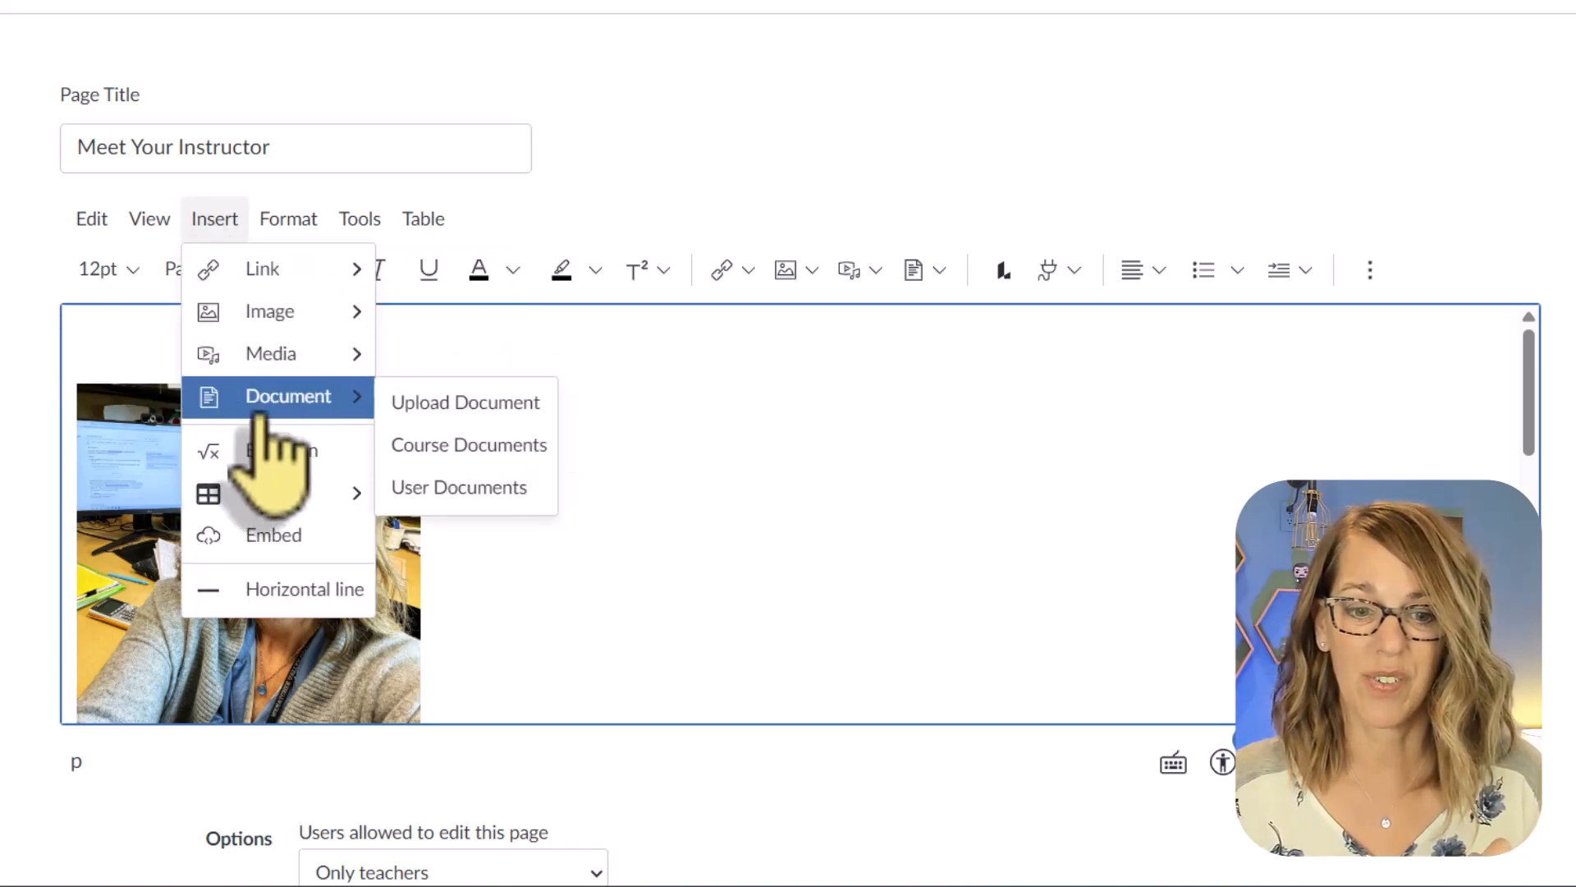
mouse_move(284, 493)
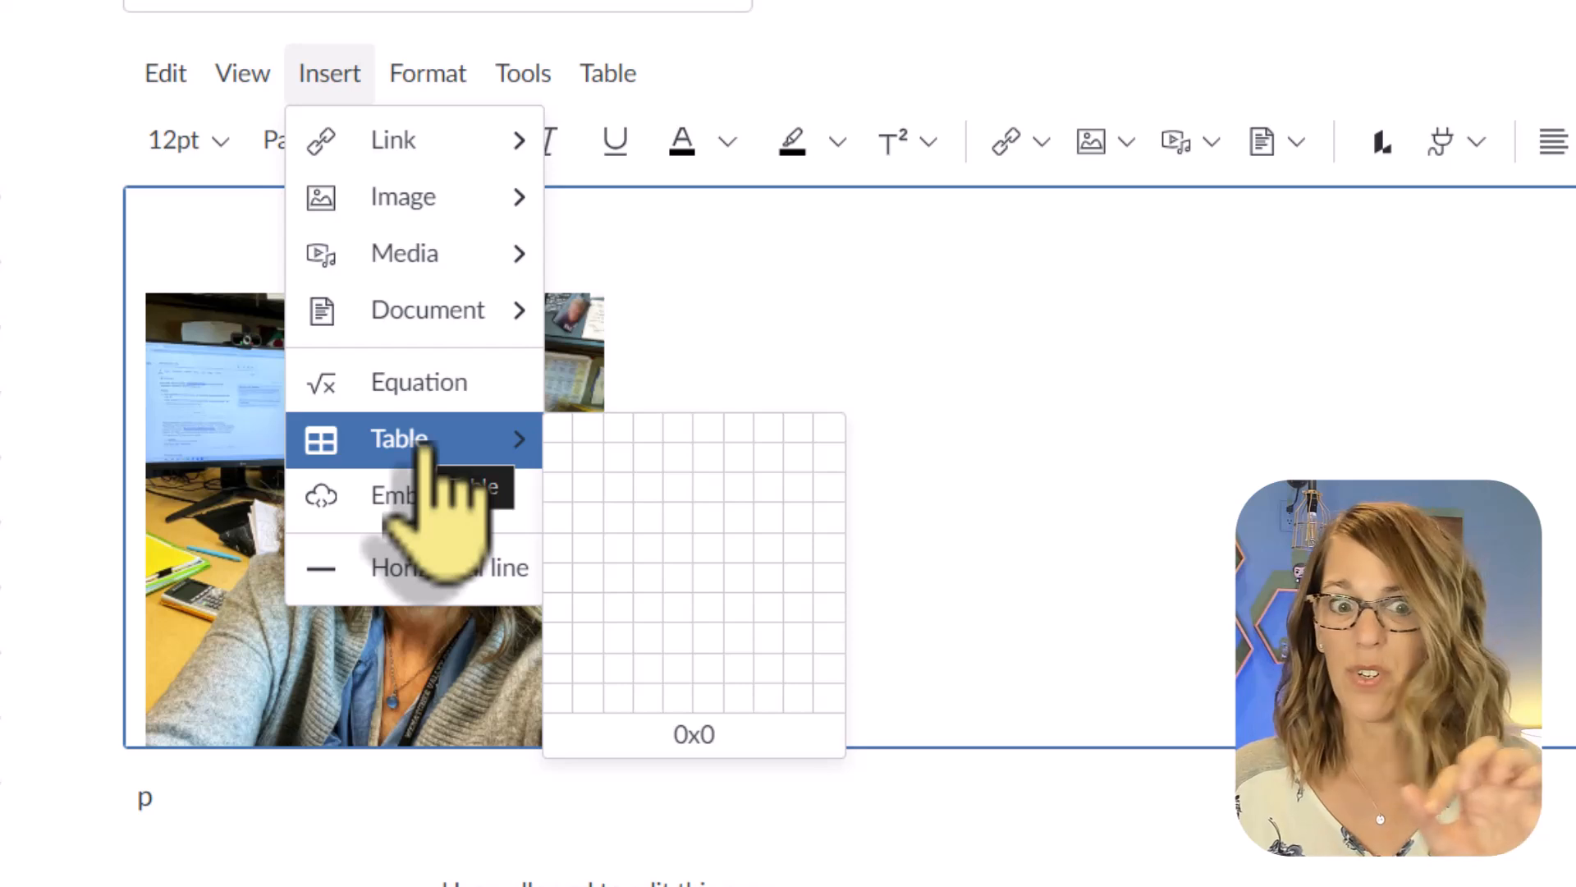
click(582, 429)
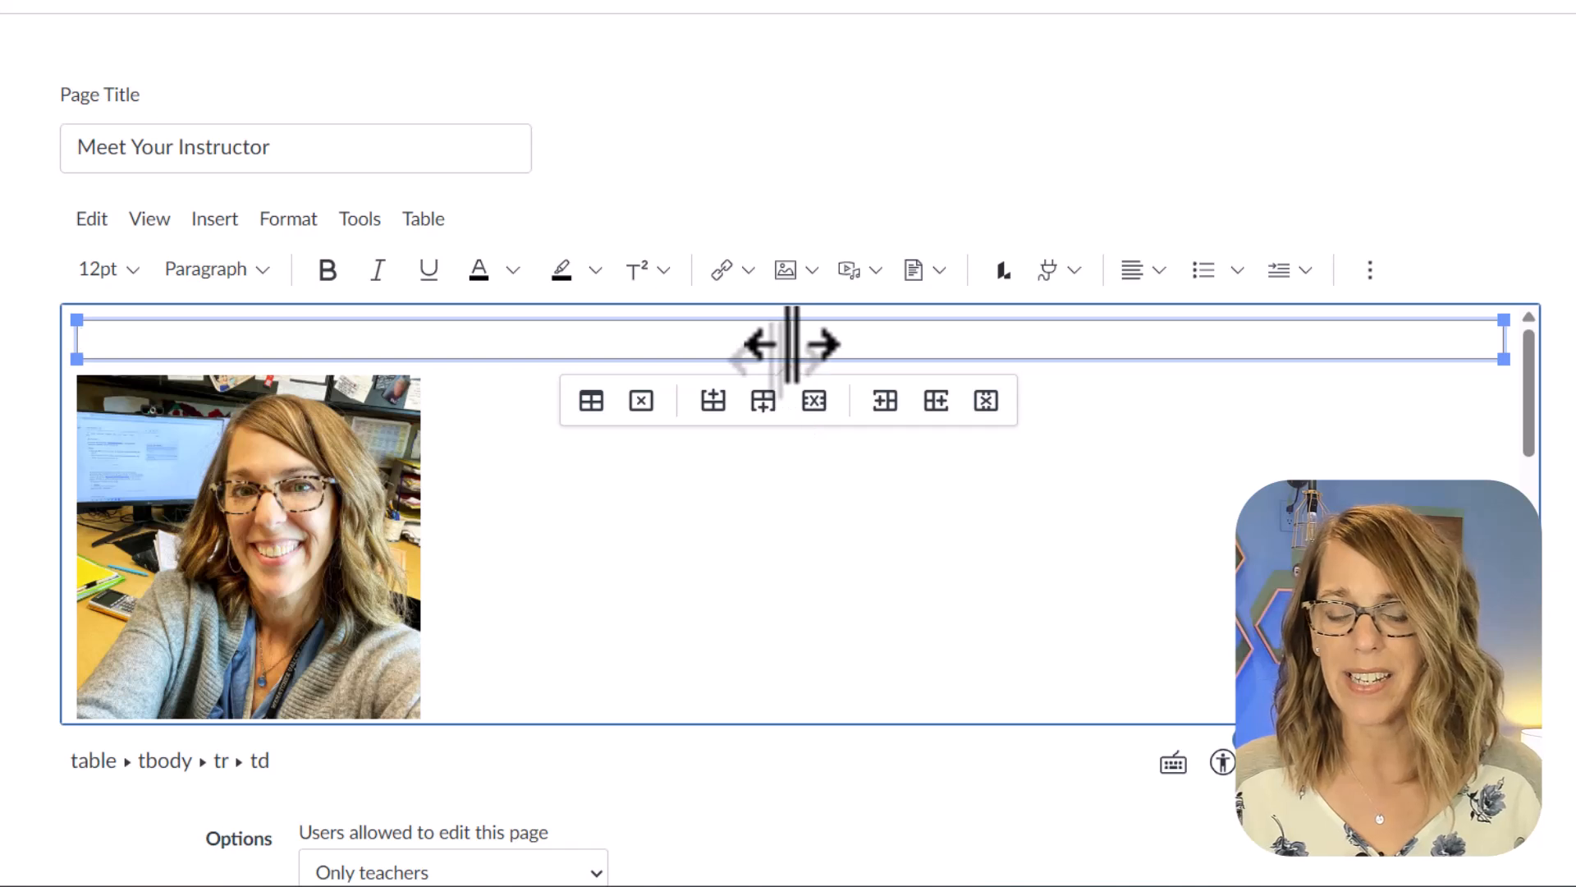
- Move the table's column divider so the first column is slightly wider than the photo and the second takes about 69% of the width
mouse_move(792, 343)
mouse_down()
mouse_move(775, 349)
mouse_move(789, 350)
mouse_up()
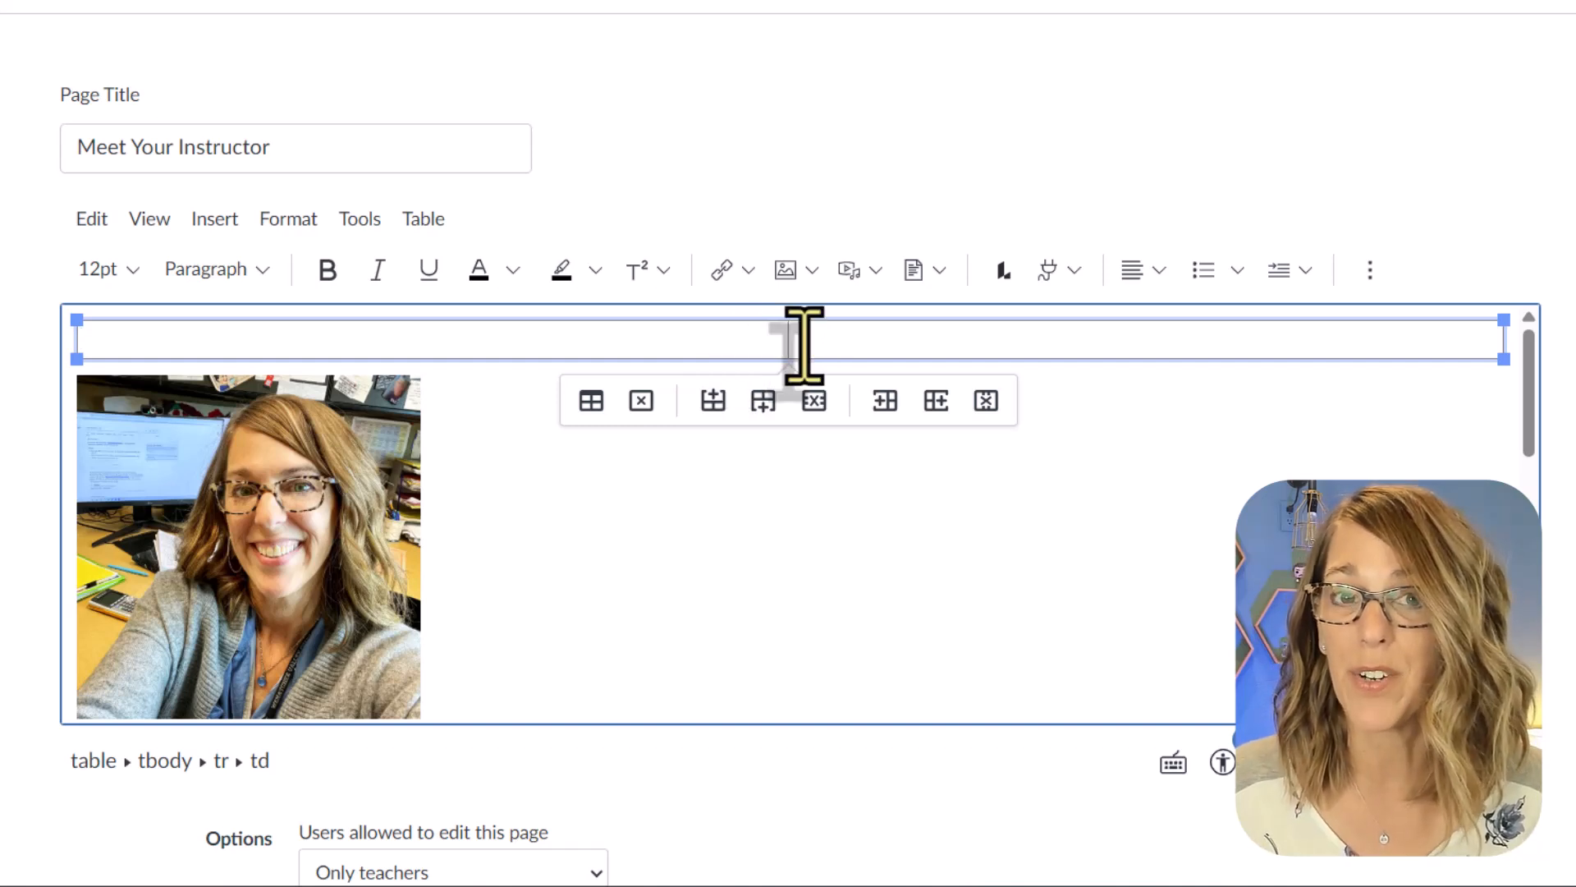
drag(791, 342, 790, 343)
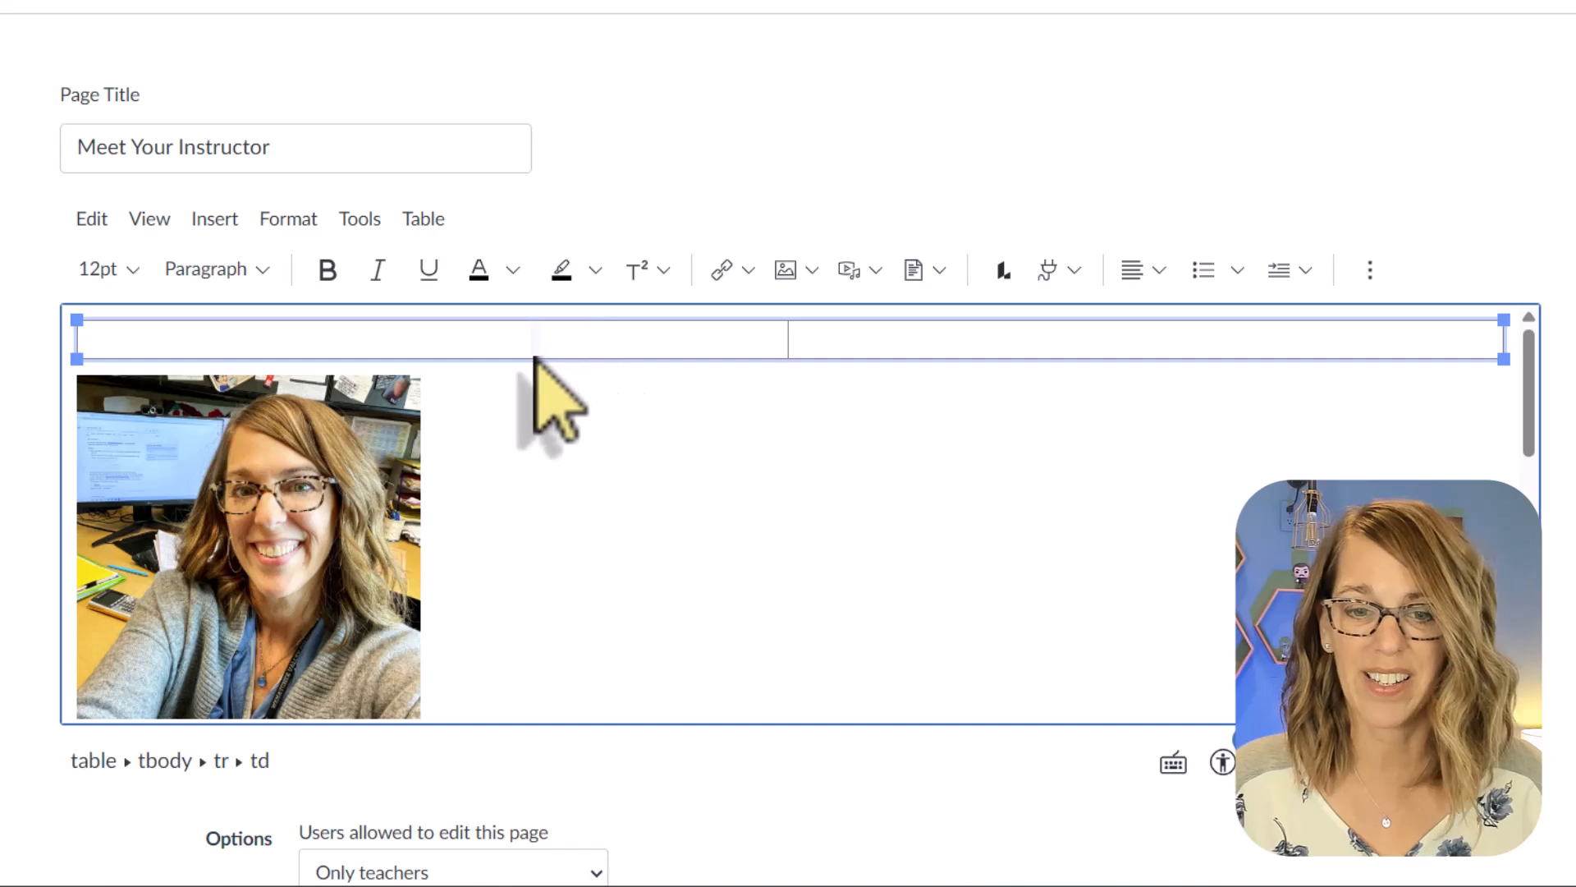
drag(526, 358, 522, 353)
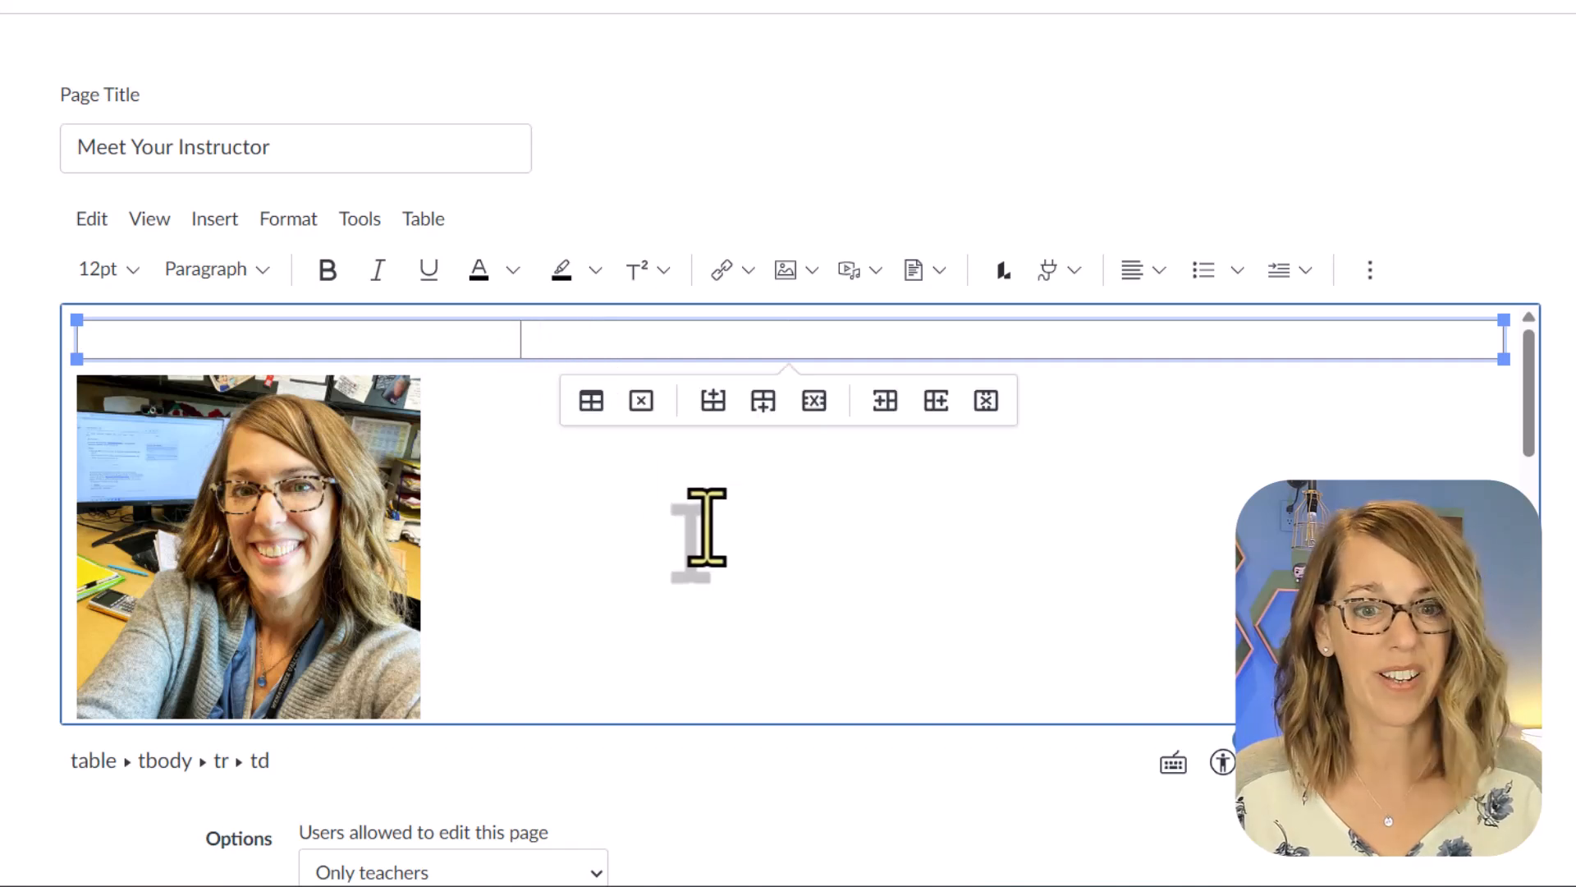
- Copy the instructor photo into the table's first cell and delete the original photo below the table
click(255, 535)
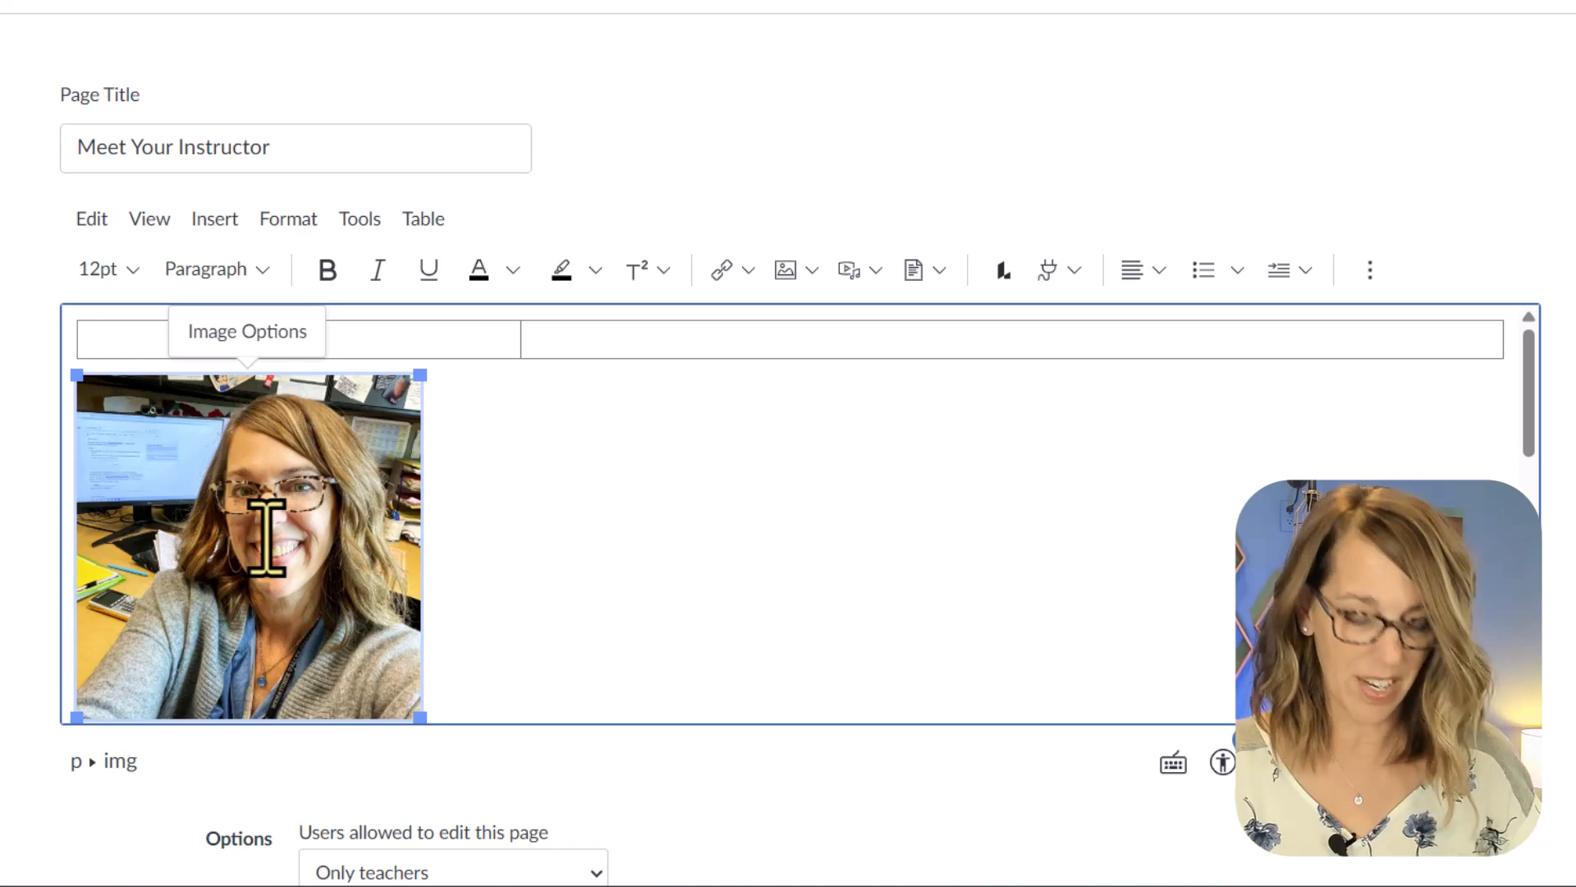
key(ctrl+c)
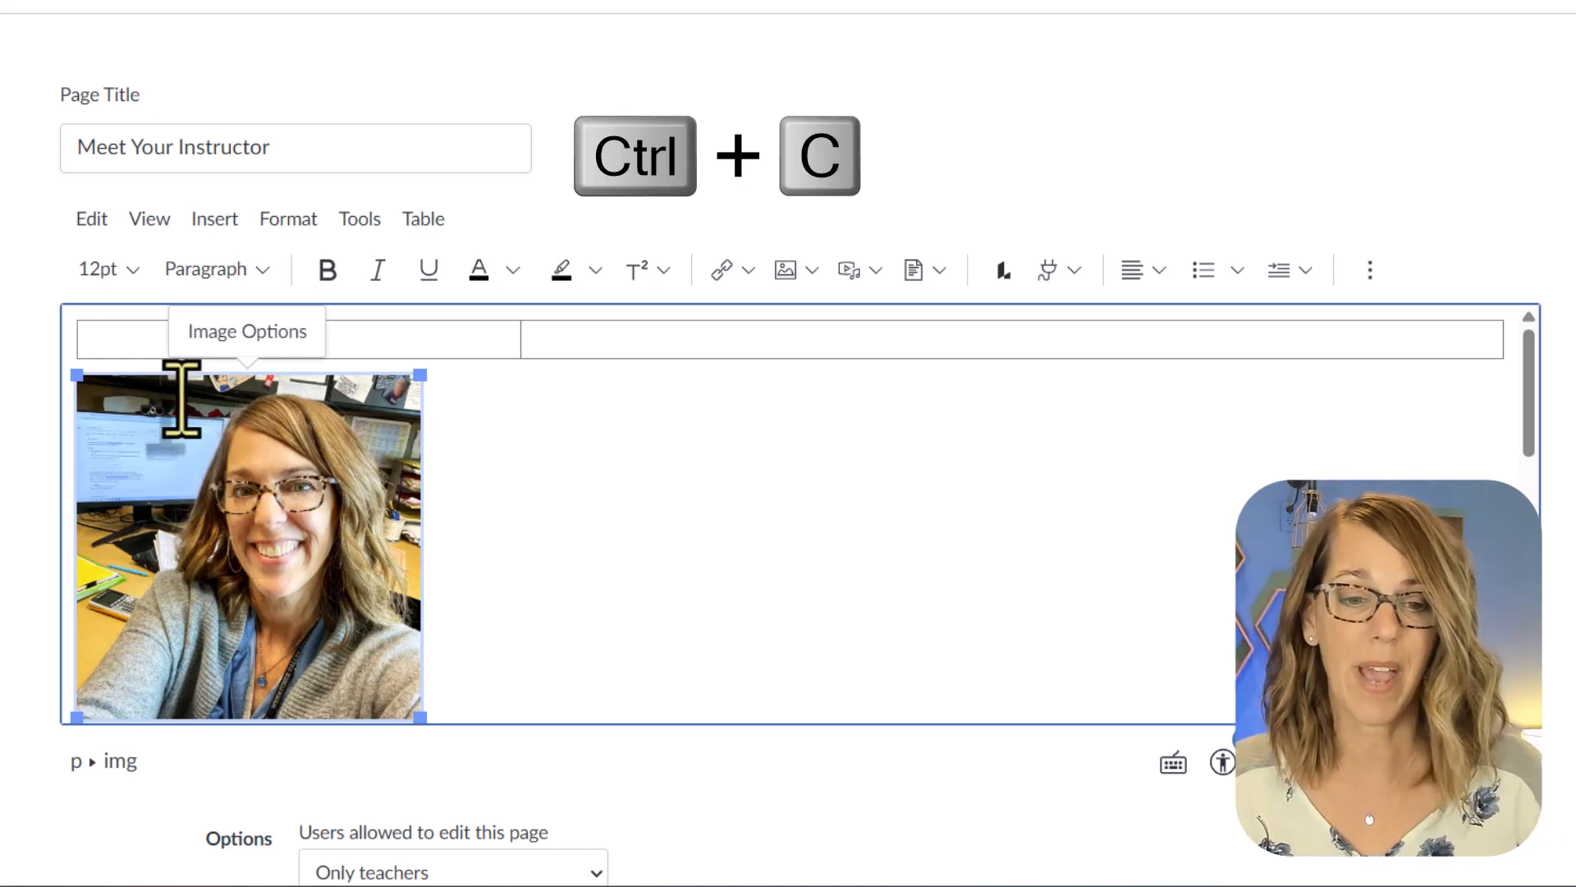
click(116, 335)
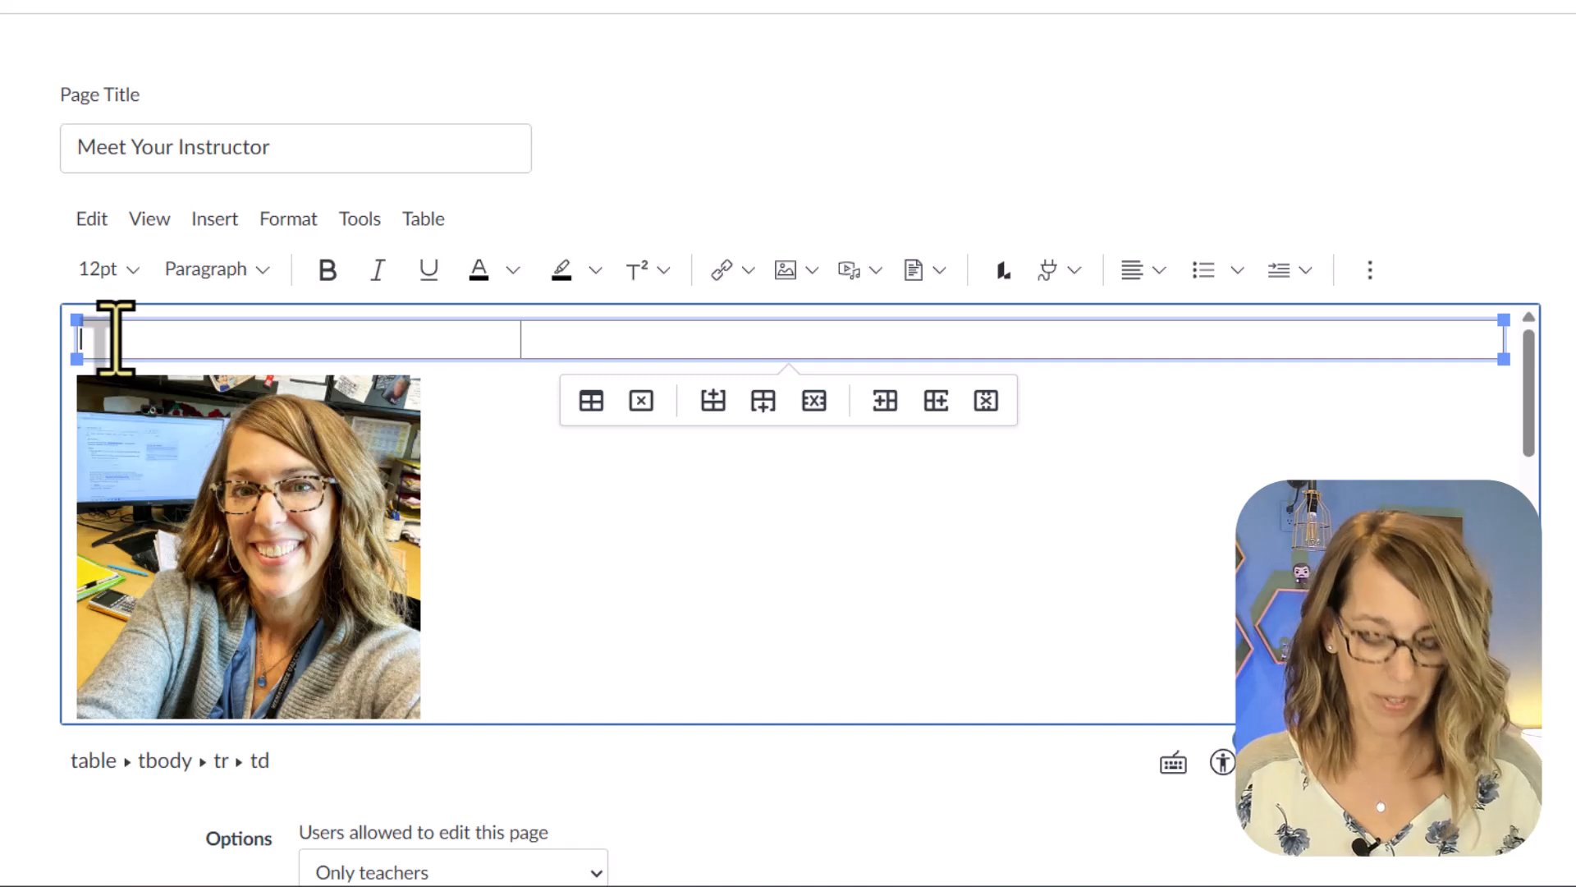
key(ctrl+v)
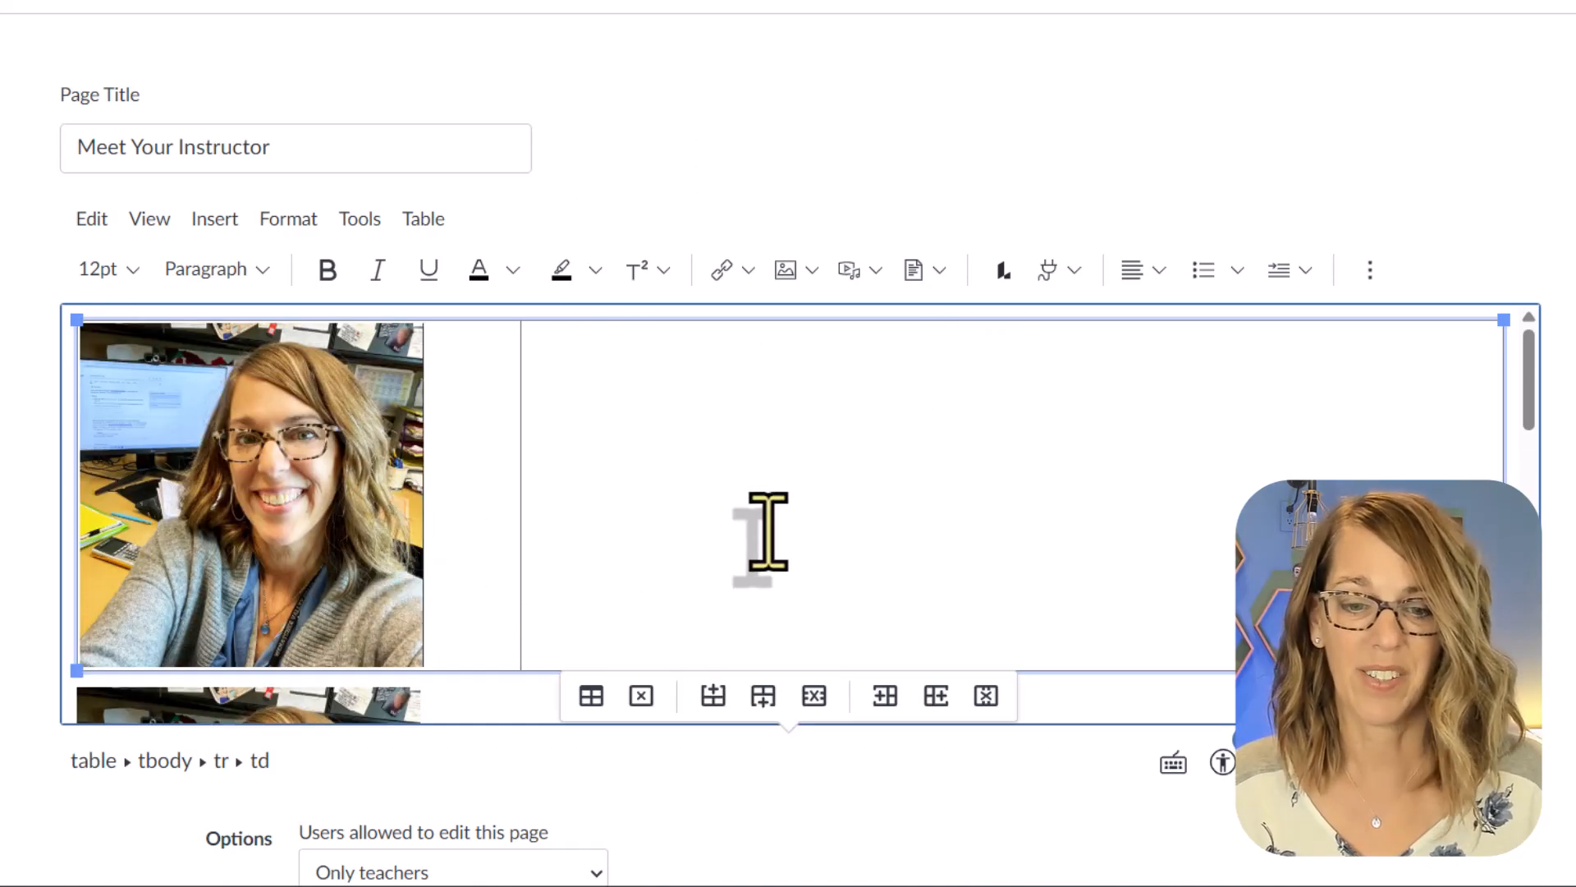
scroll(756, 532, down, 2)
click(378, 636)
key(Delete)
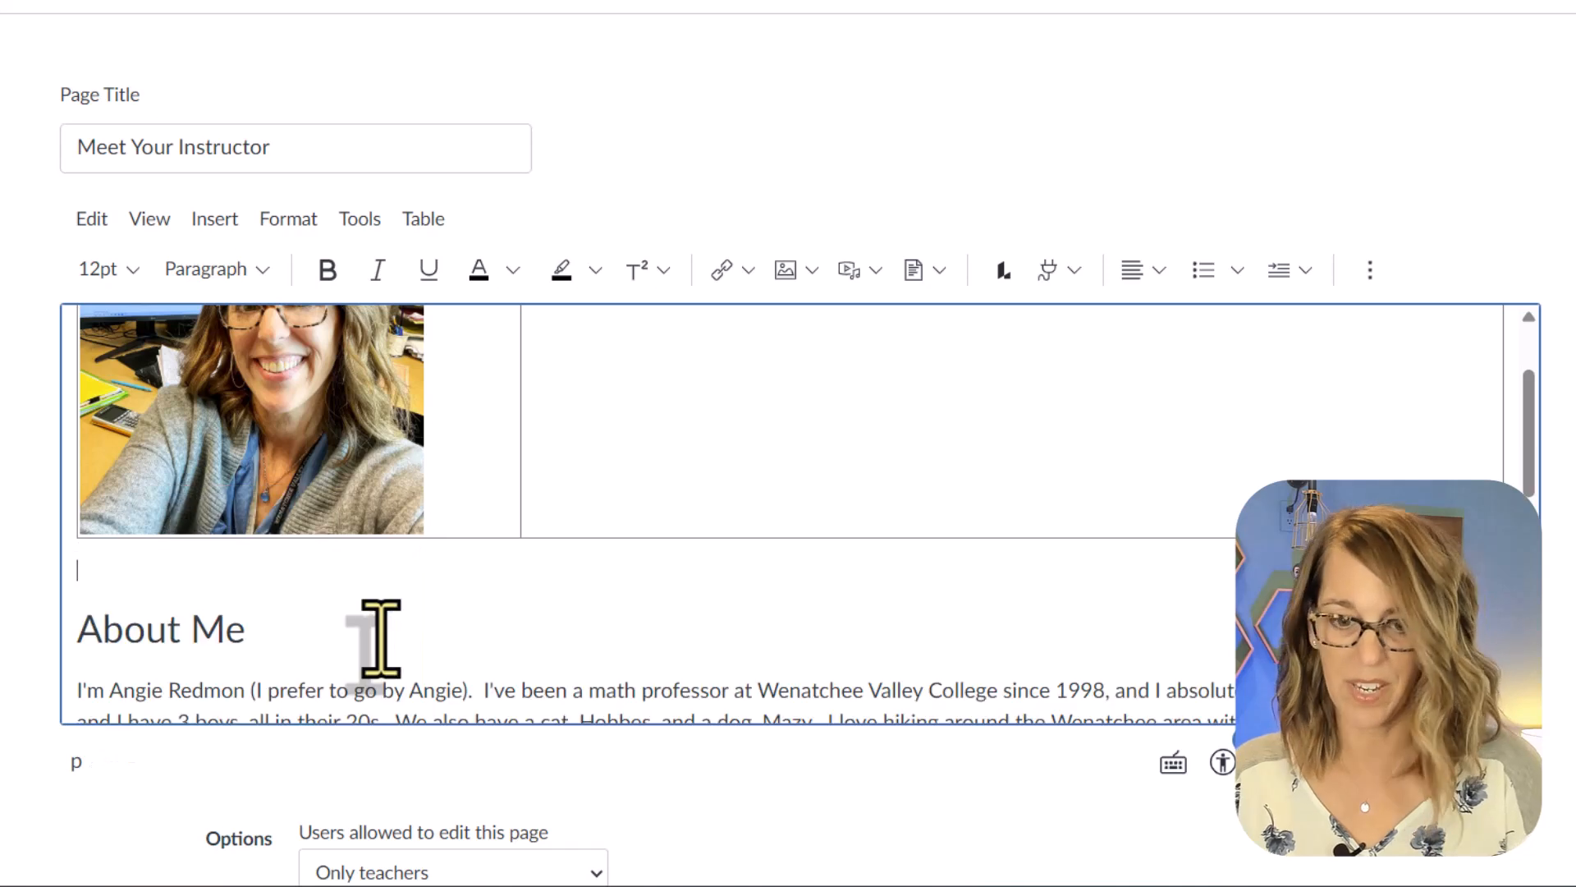
- Copy the About Me heading and its paragraph into the table's second cell
scroll(441, 615, down, 2)
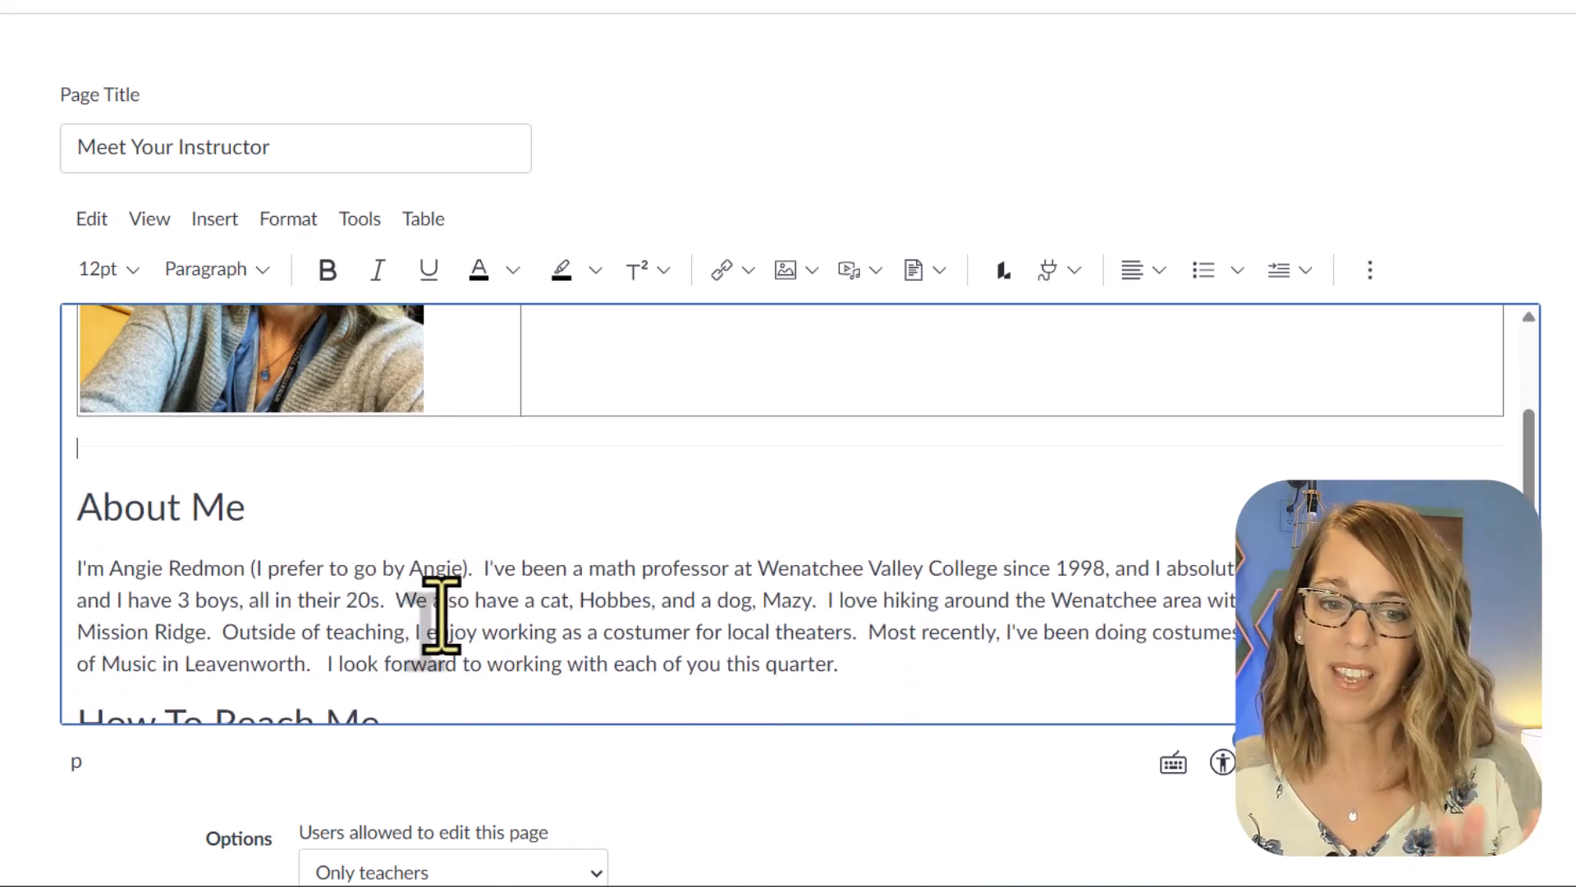
drag(75, 496, 855, 648)
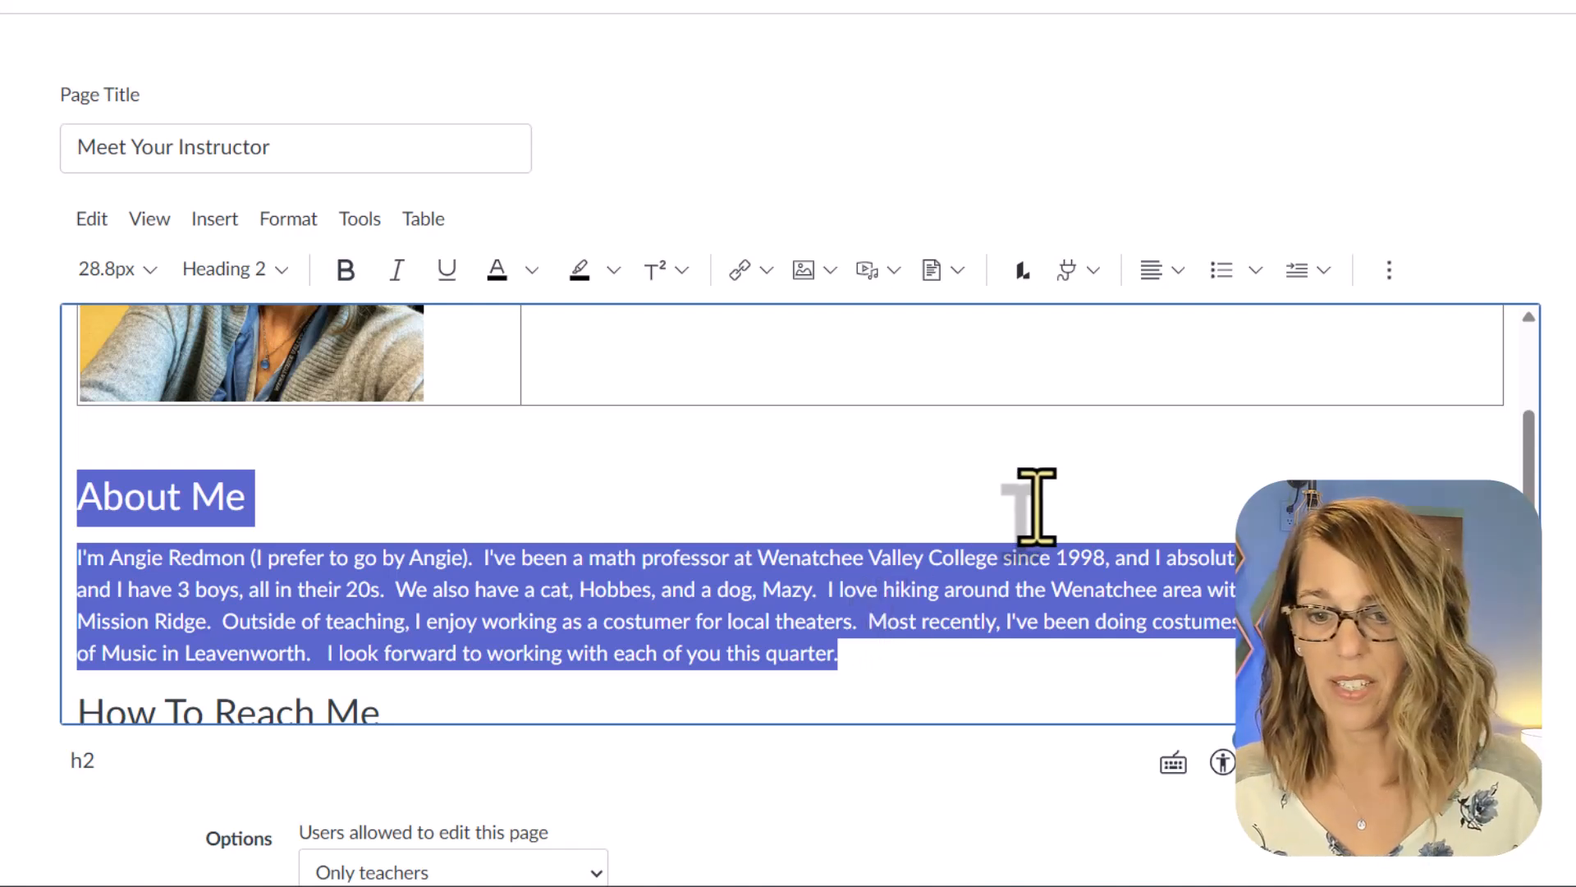
scroll(749, 520, up, 3)
click(599, 374)
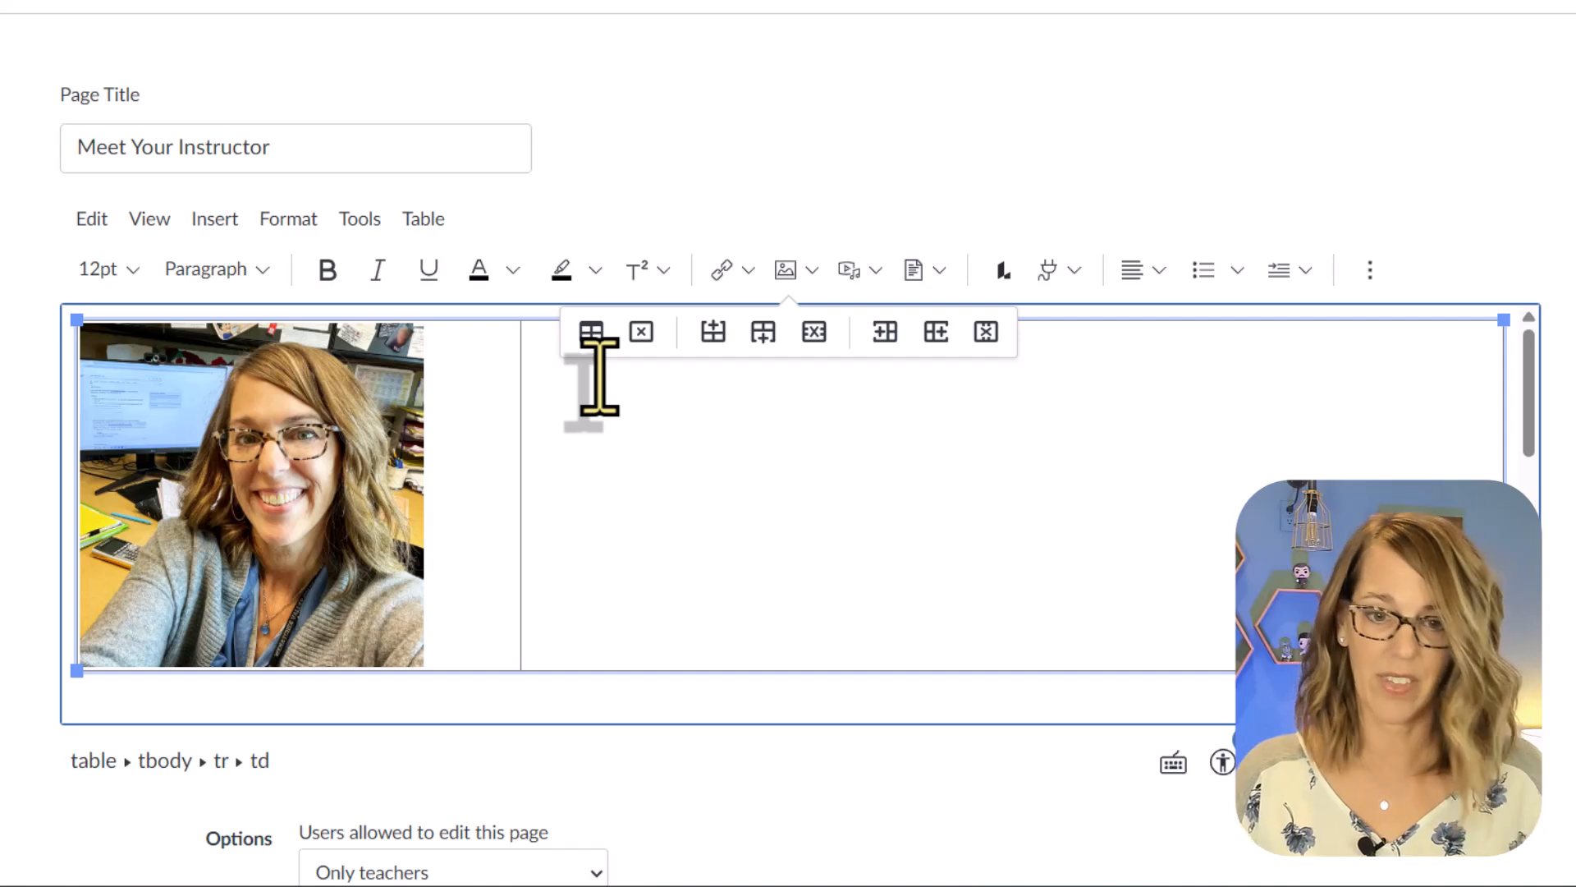
key(ctrl+v)
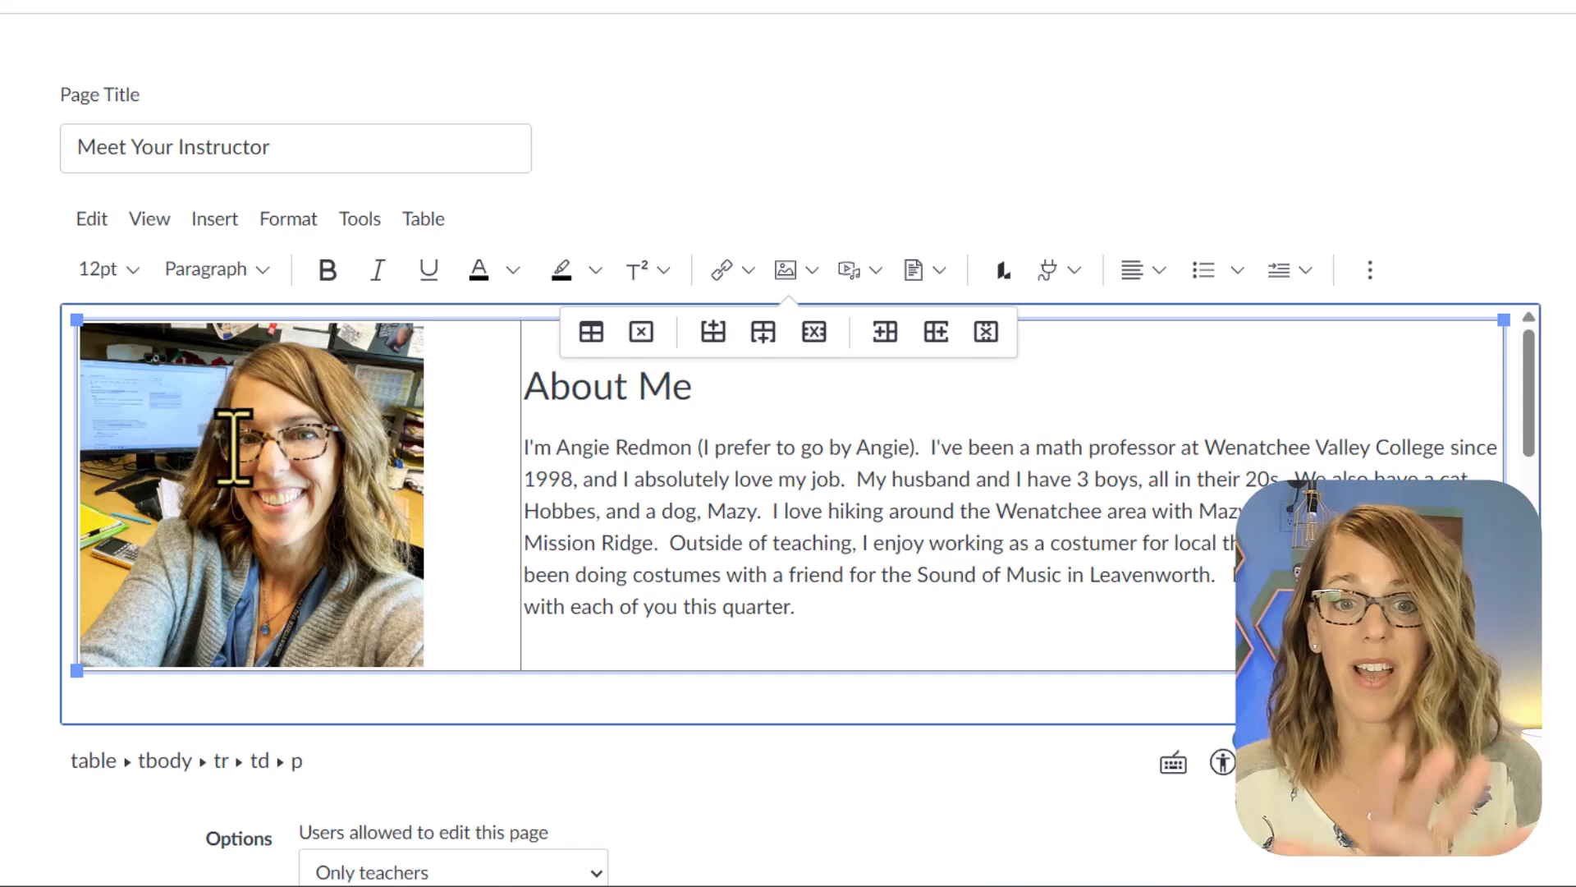
- Look at the text alignment options for the About Me heading in the table
scroll(983, 431, down, 1)
scroll(984, 430, up, 1)
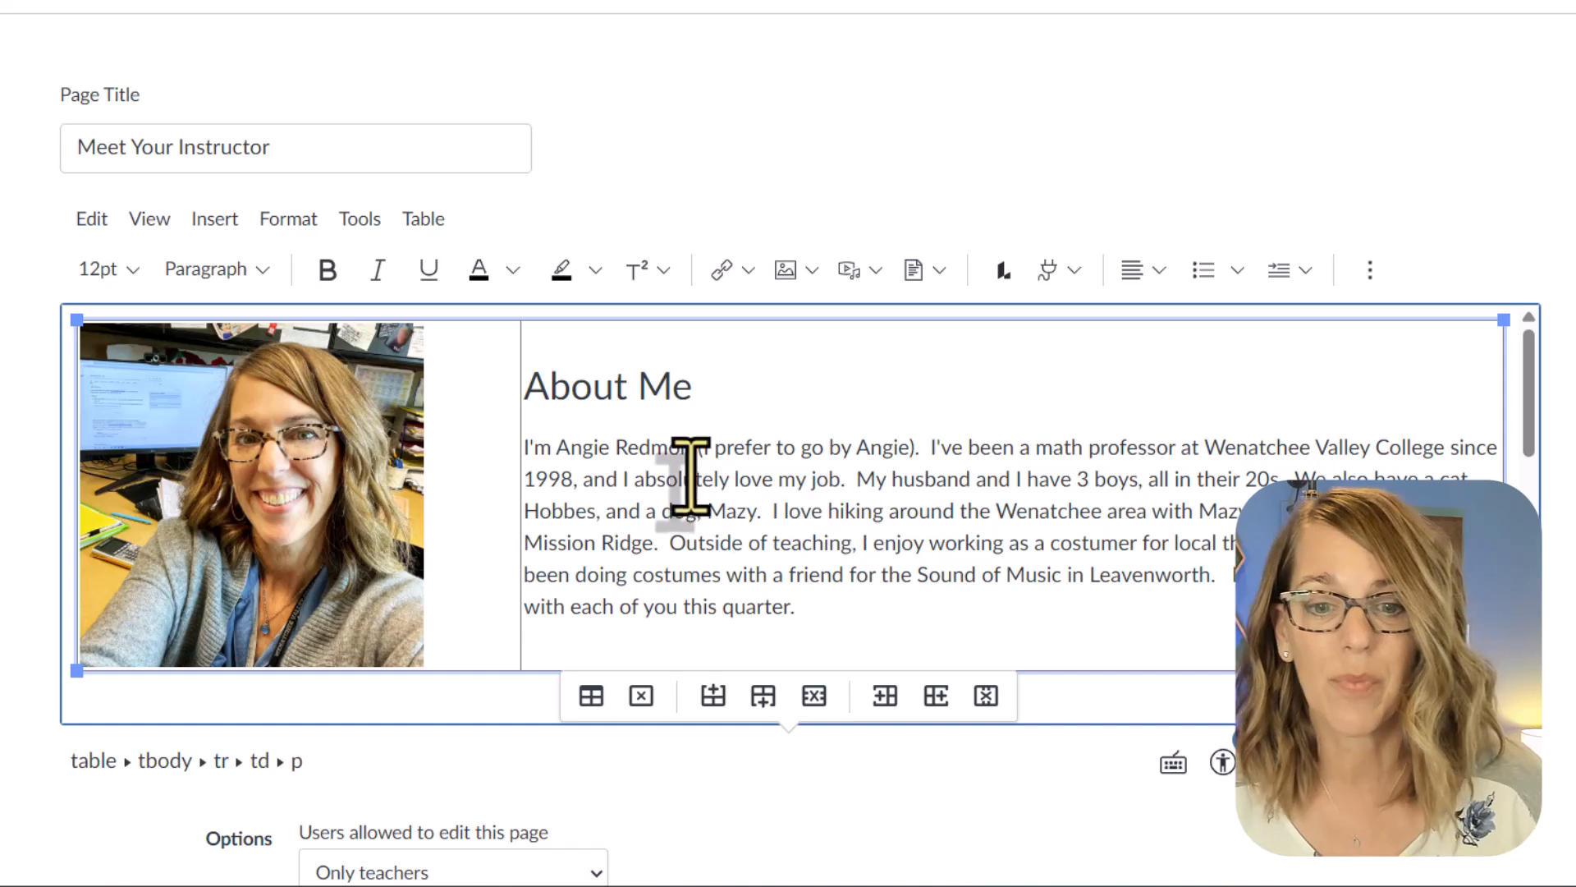
click(529, 386)
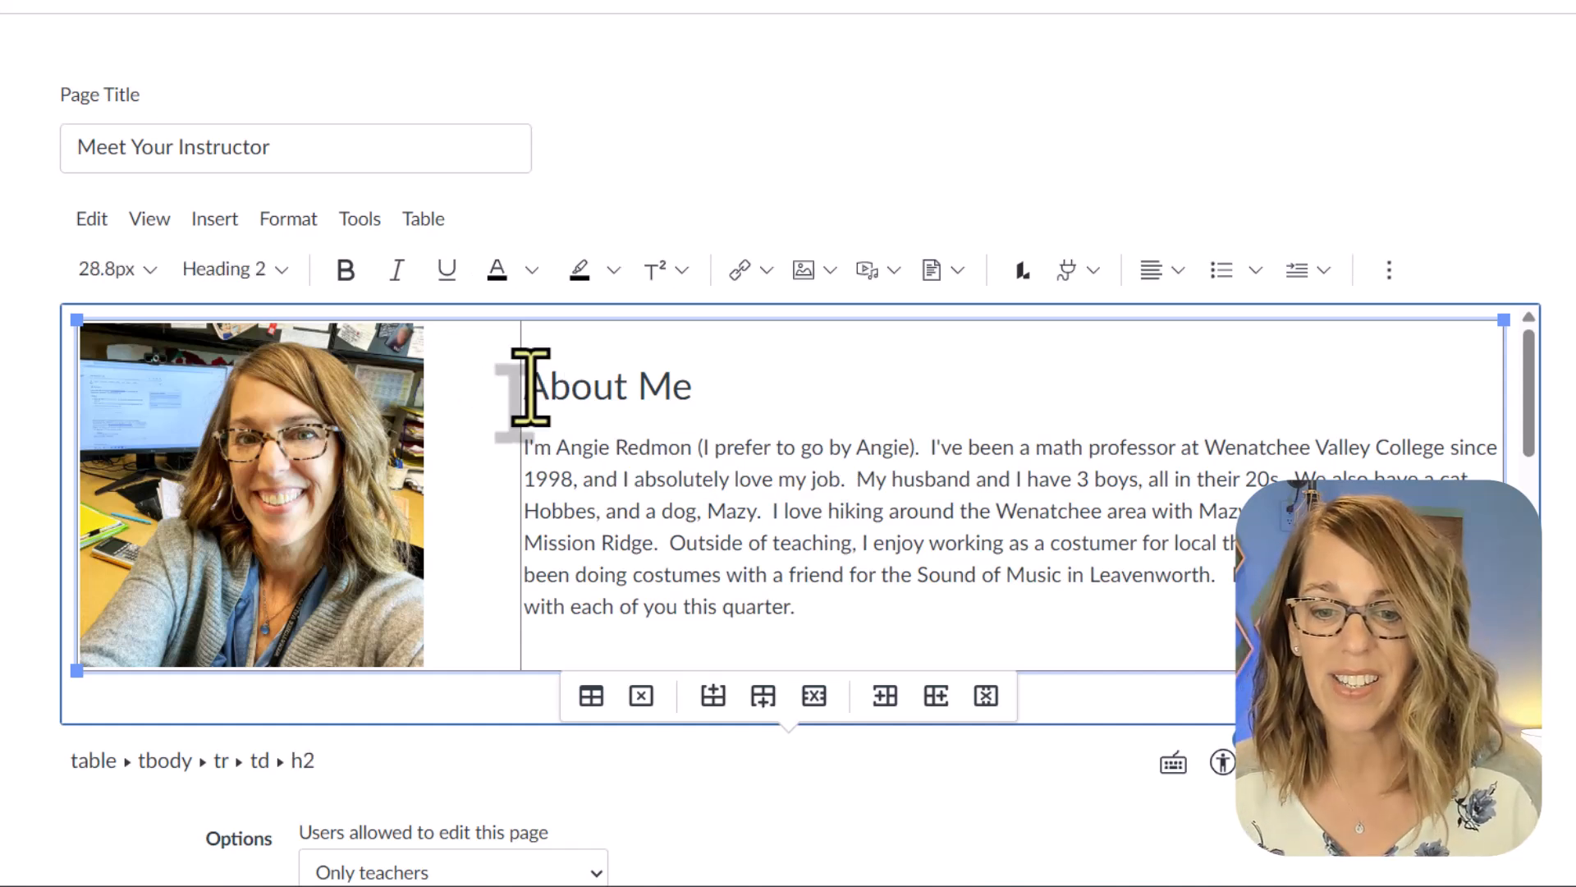
click(1180, 272)
click(1187, 281)
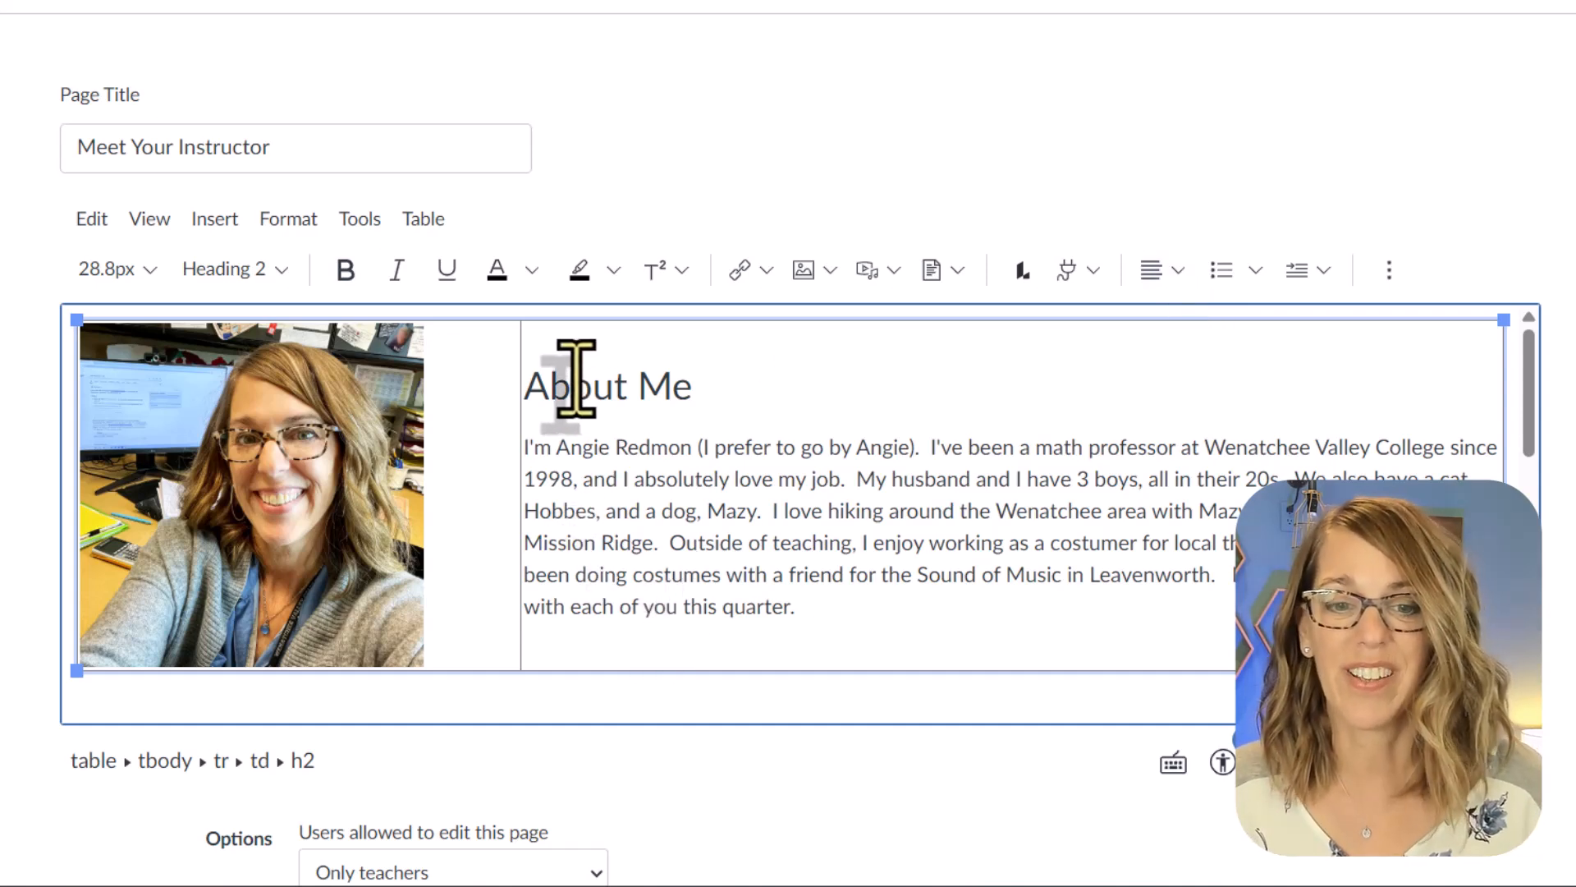
- Review the horizontal and vertical alignment options in the About Me cell's properties and keep both at None
click(424, 220)
mouse_move(510, 322)
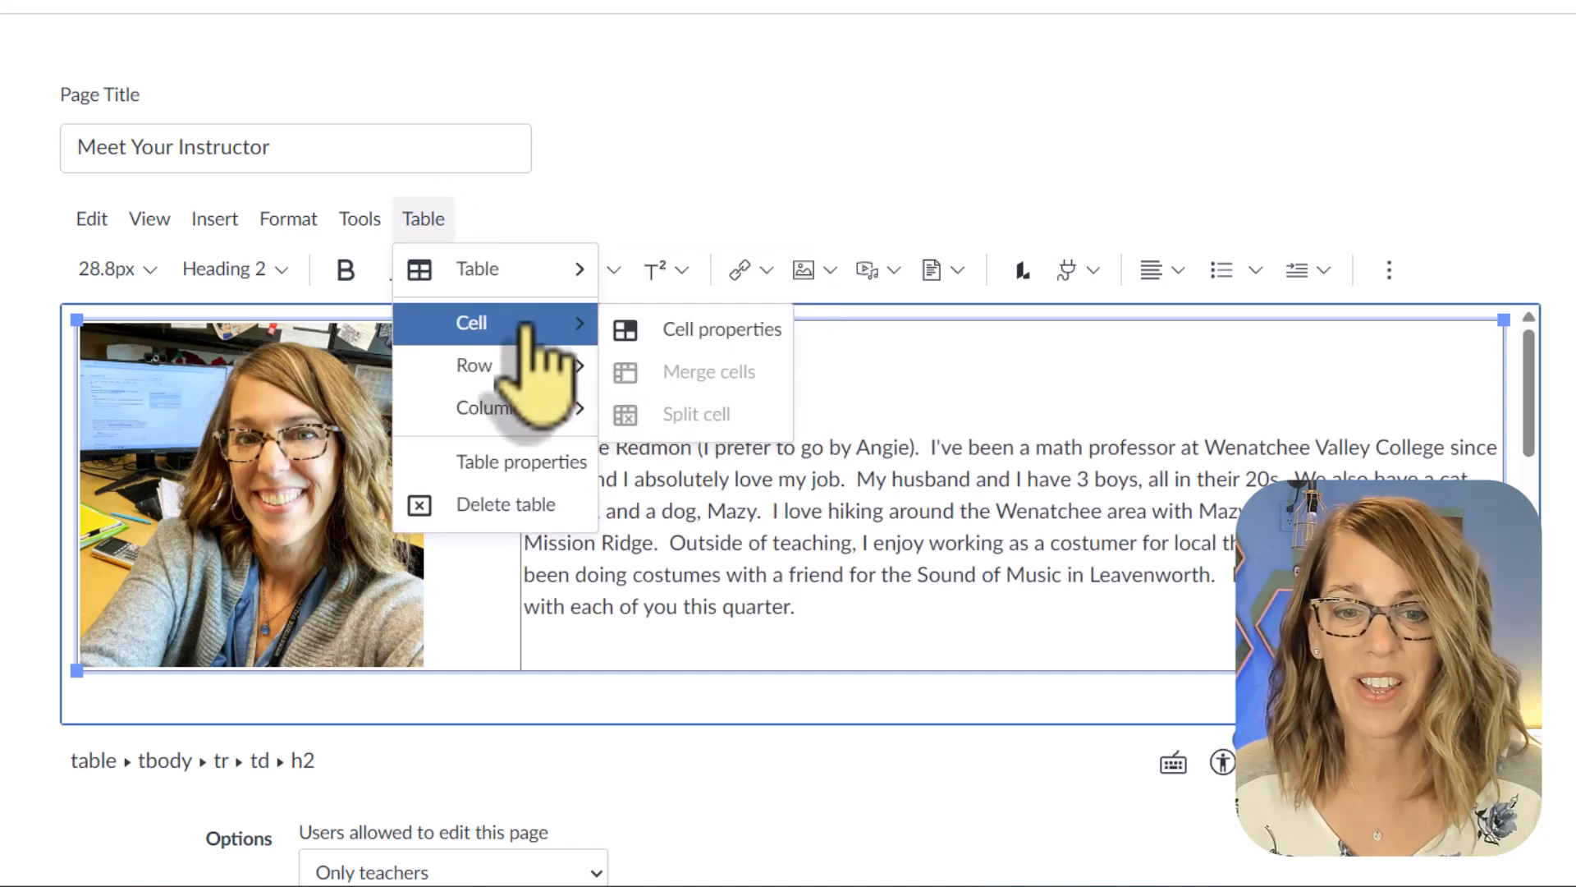
click(694, 335)
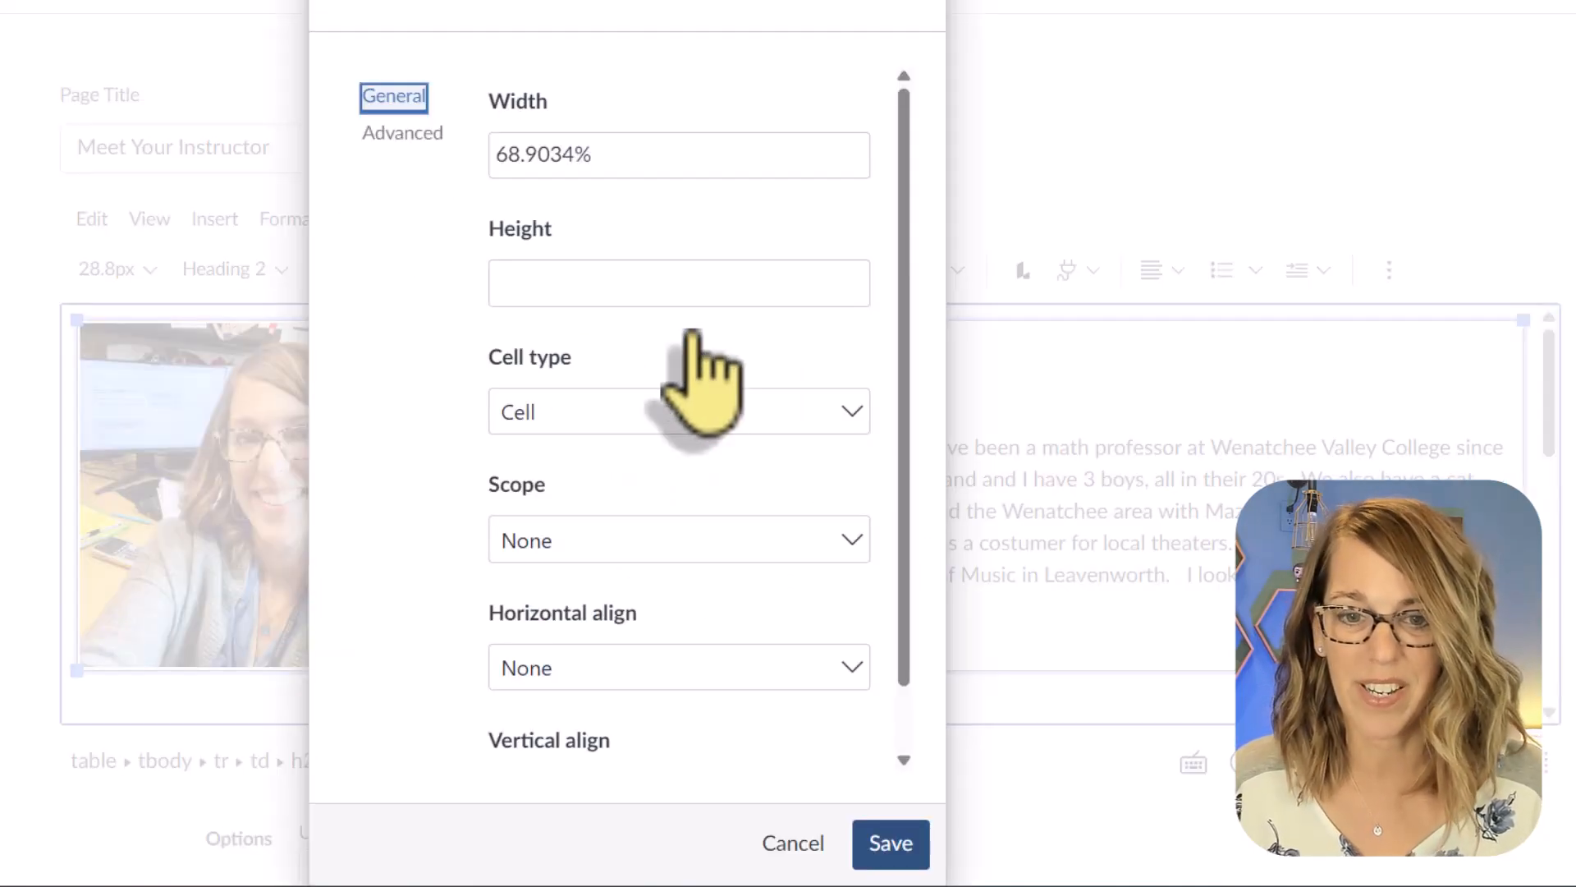
click(854, 669)
click(853, 669)
scroll(854, 669, down, 1)
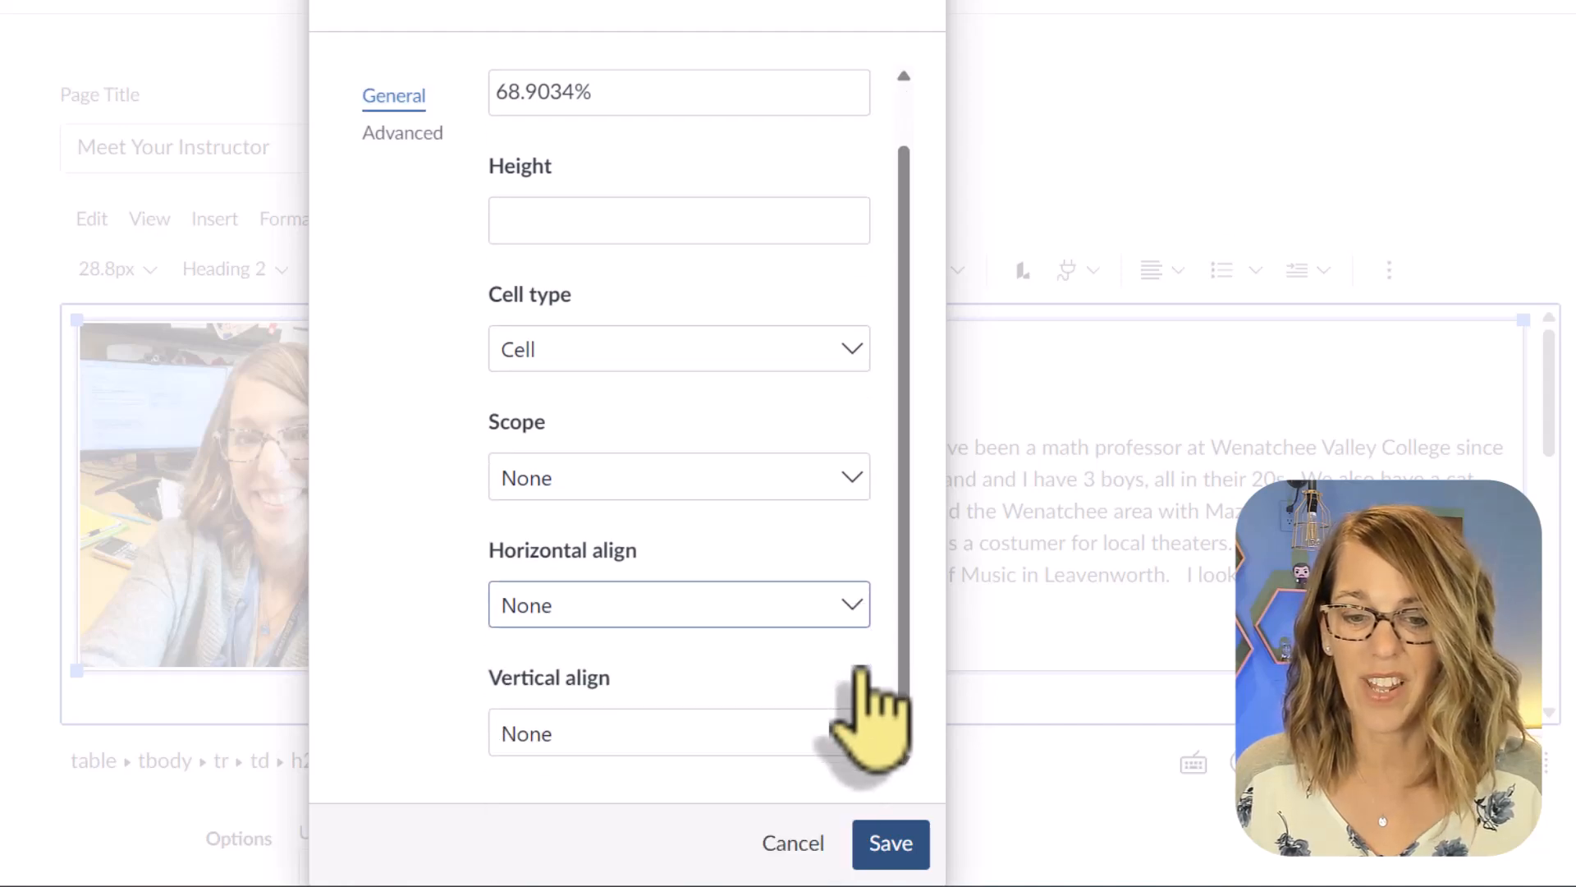
click(852, 725)
click(852, 725)
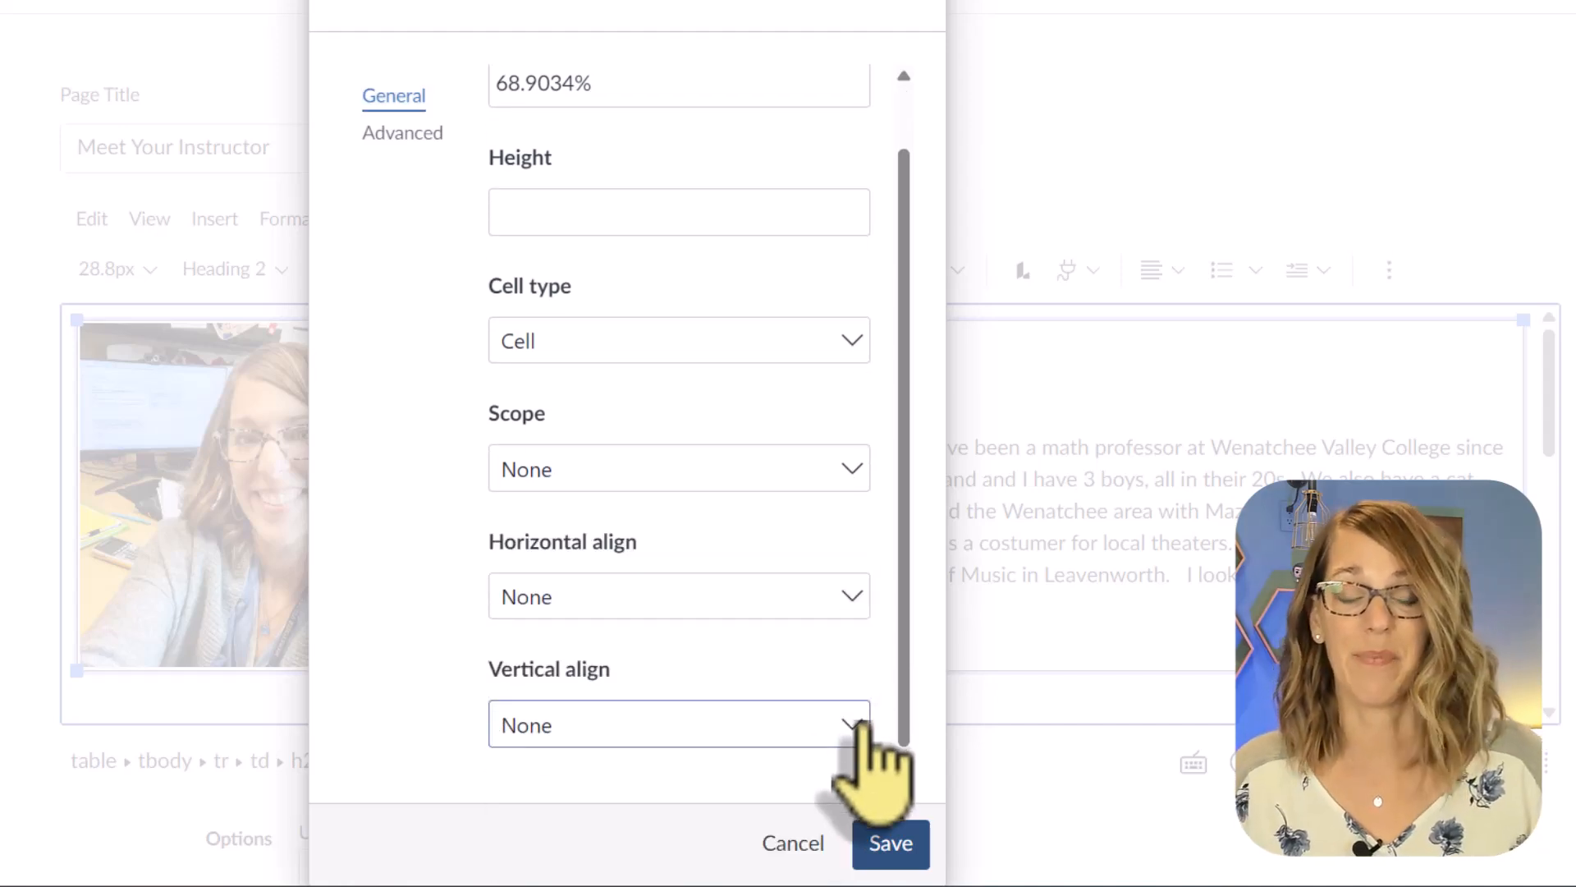
click(895, 844)
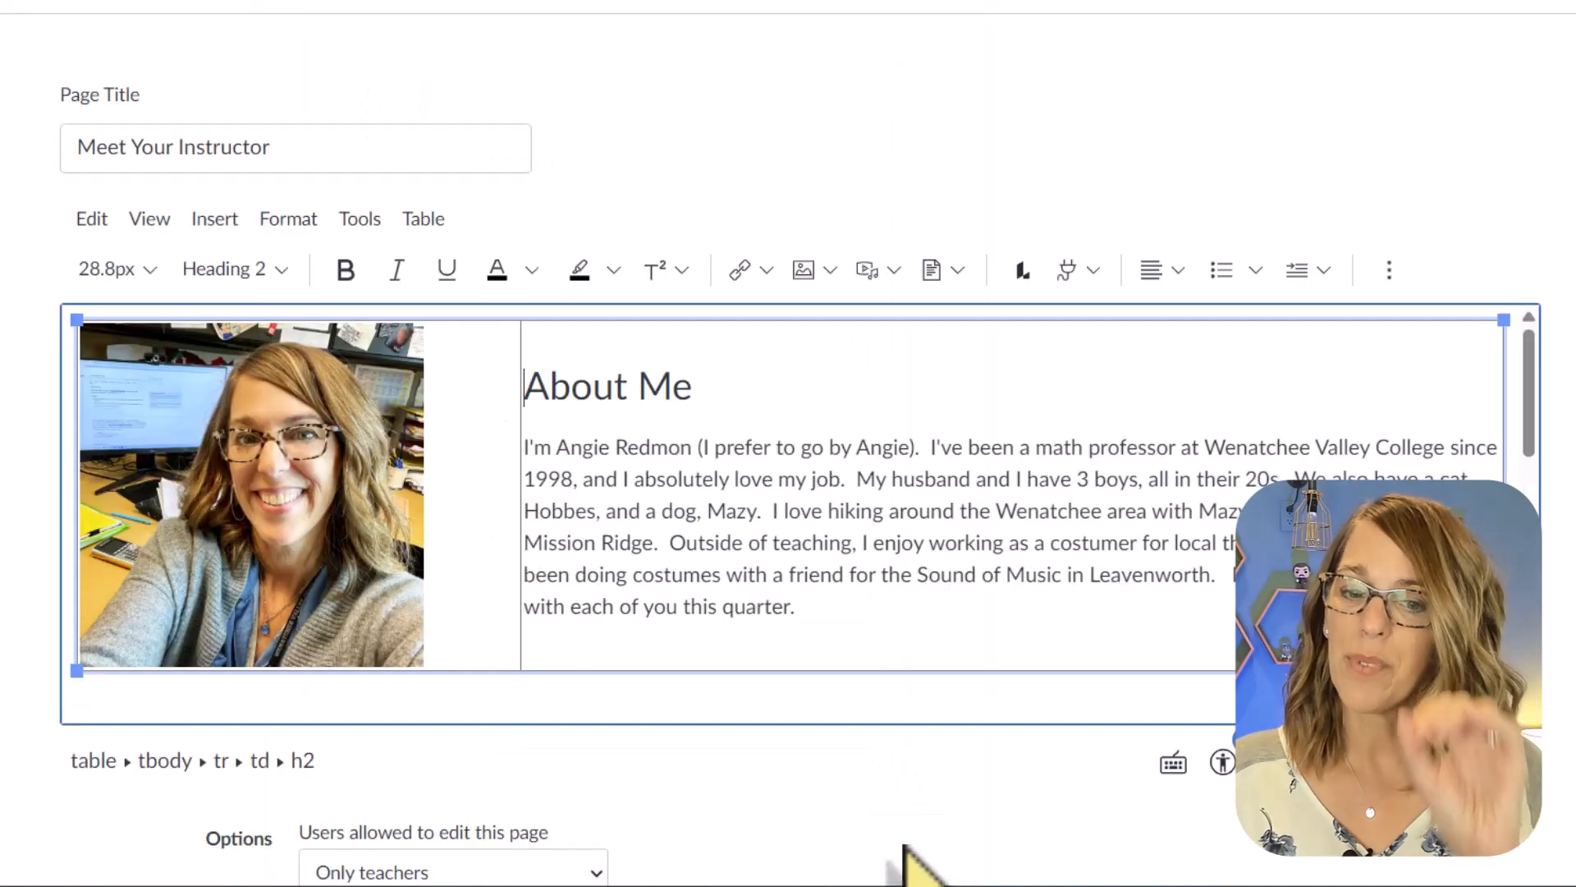
click(1041, 703)
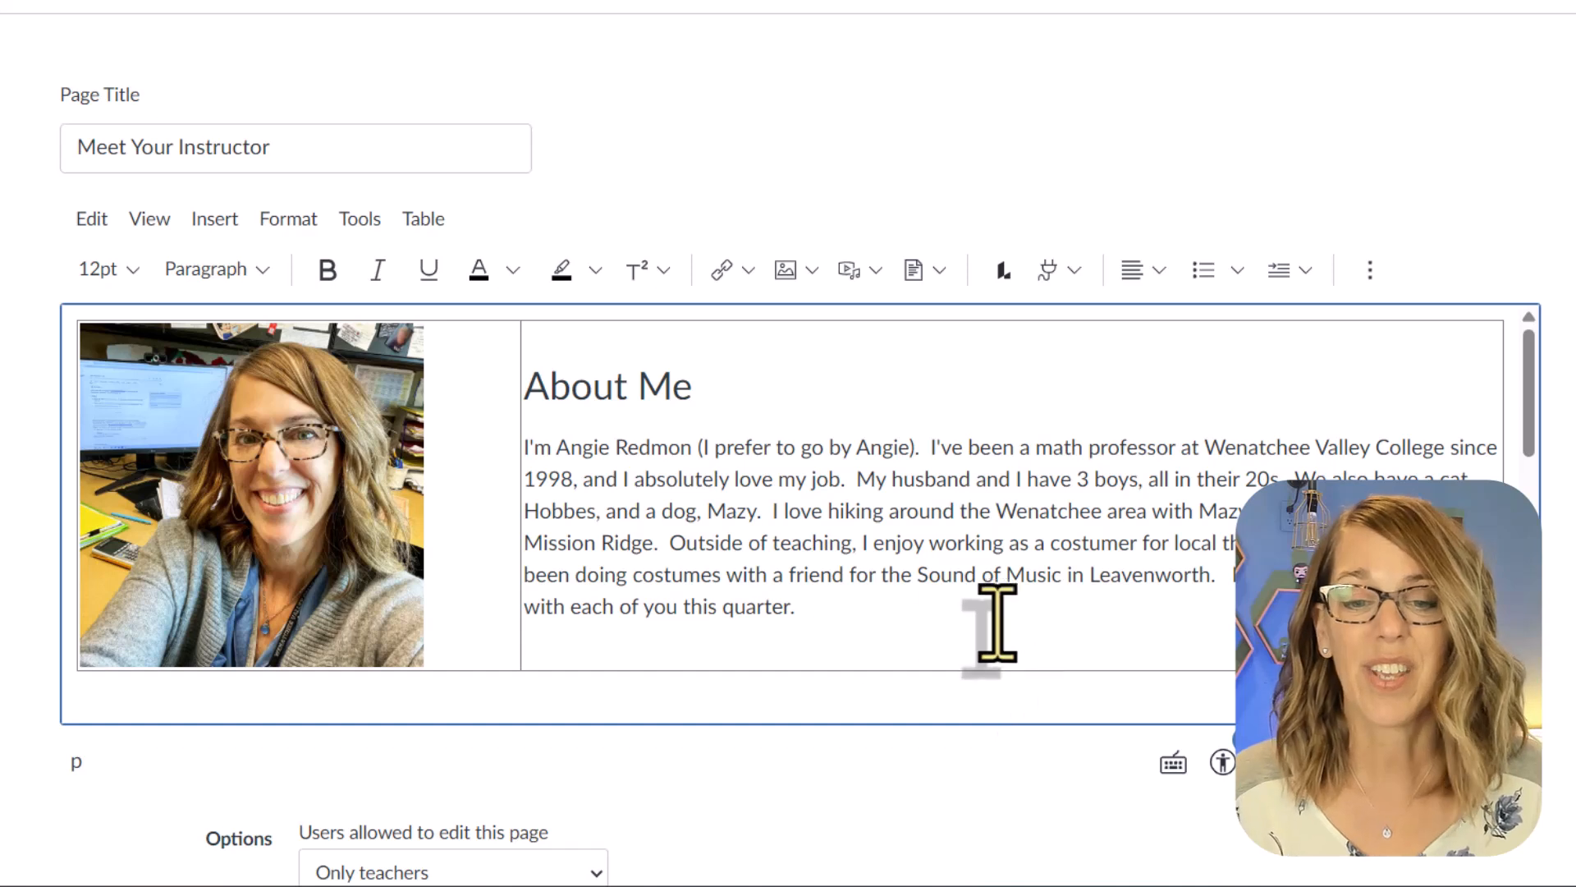
- Set the table's border width to 0 in its table properties
click(478, 545)
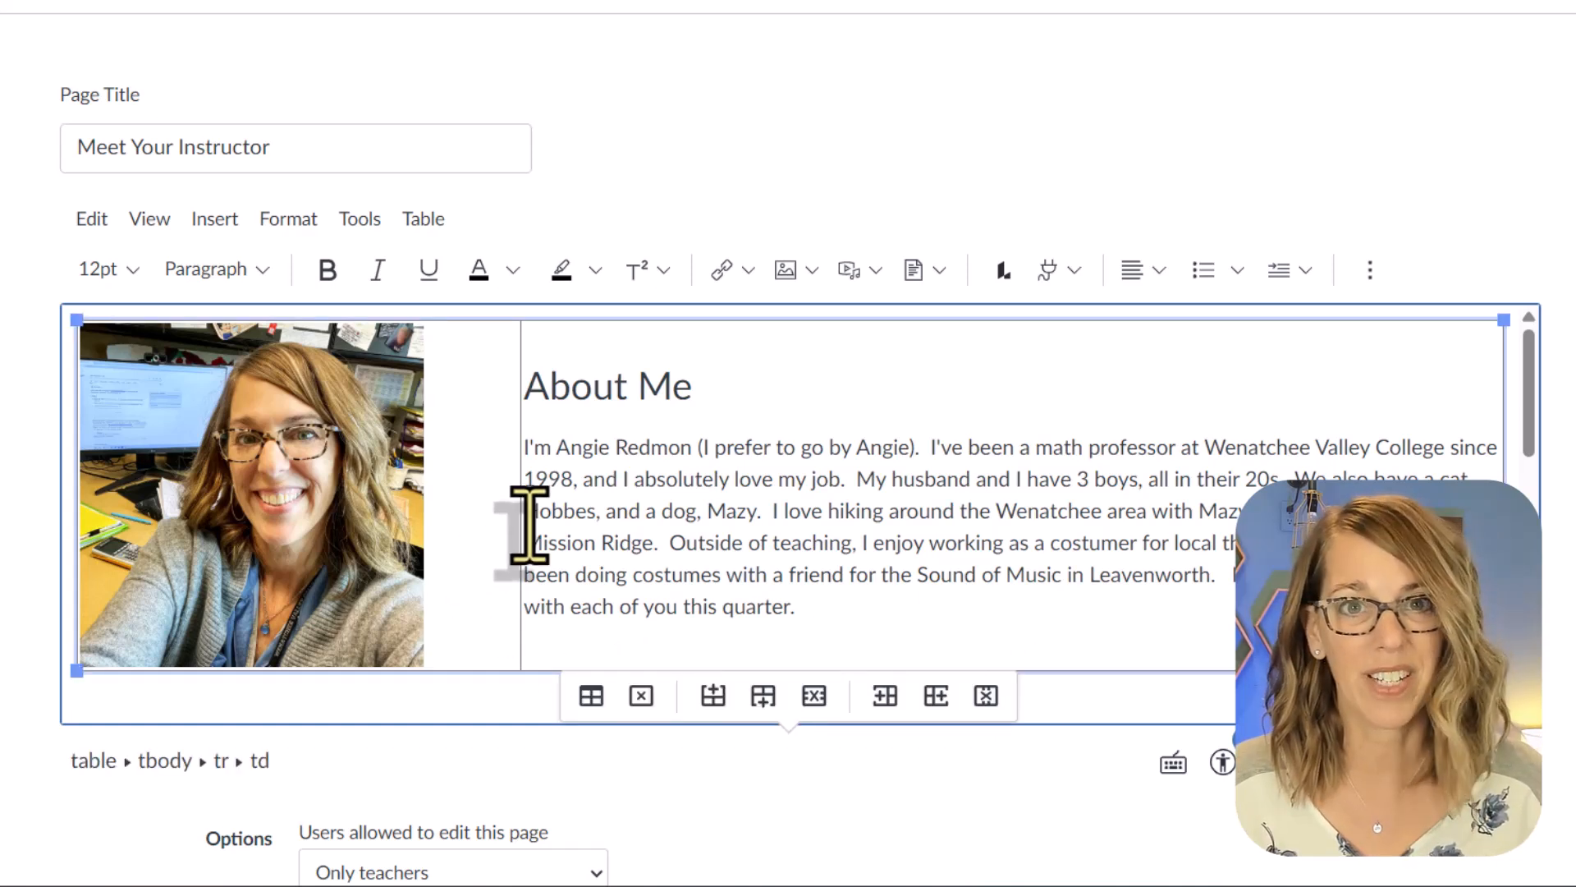
click(423, 218)
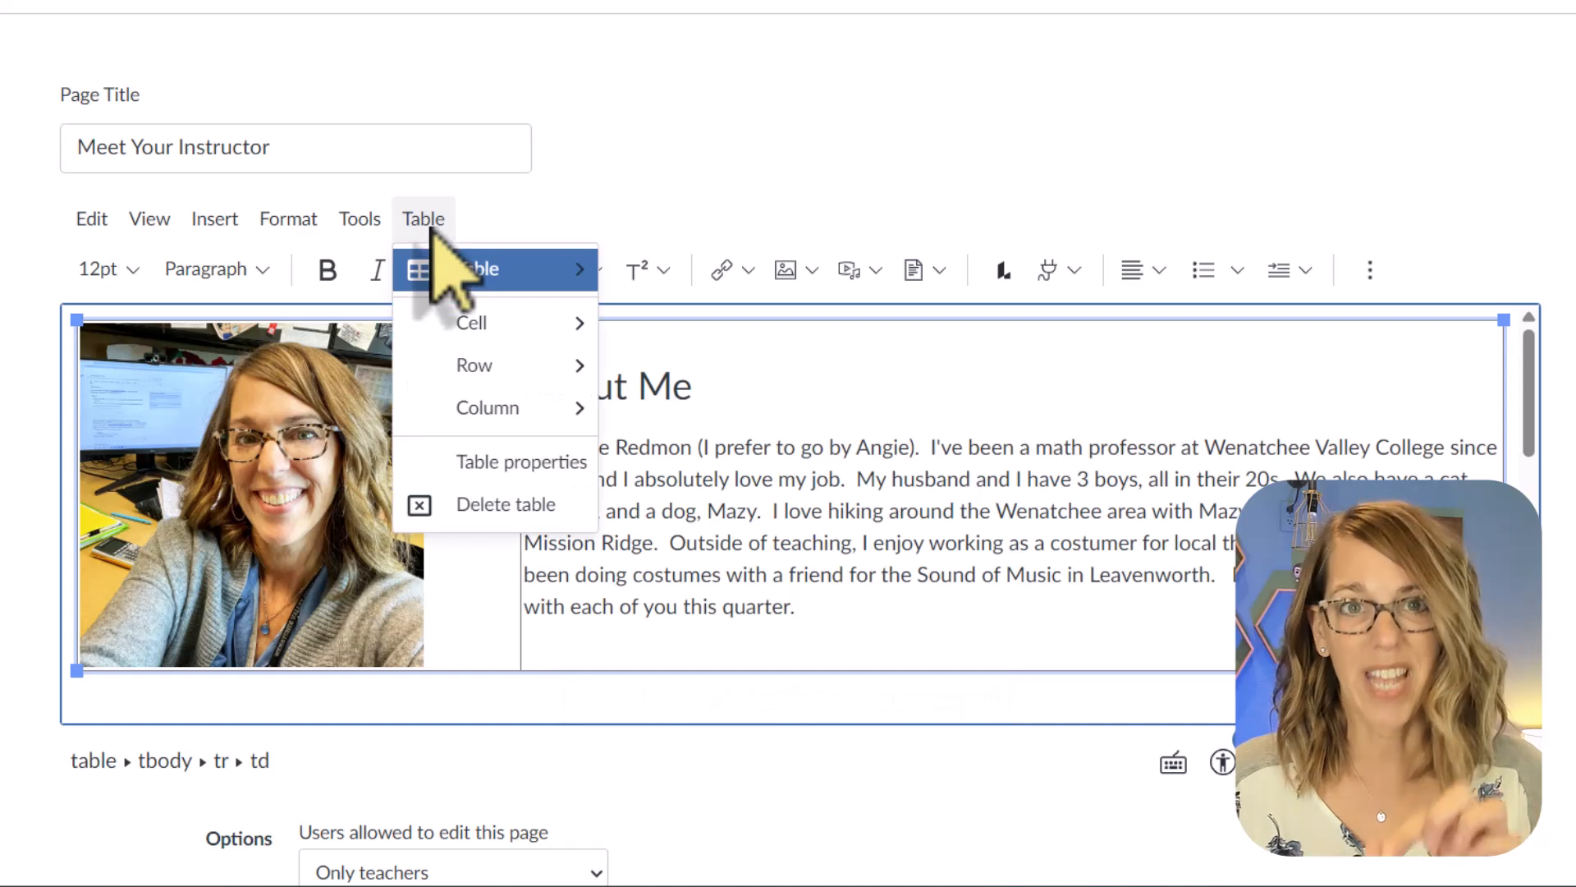
click(574, 472)
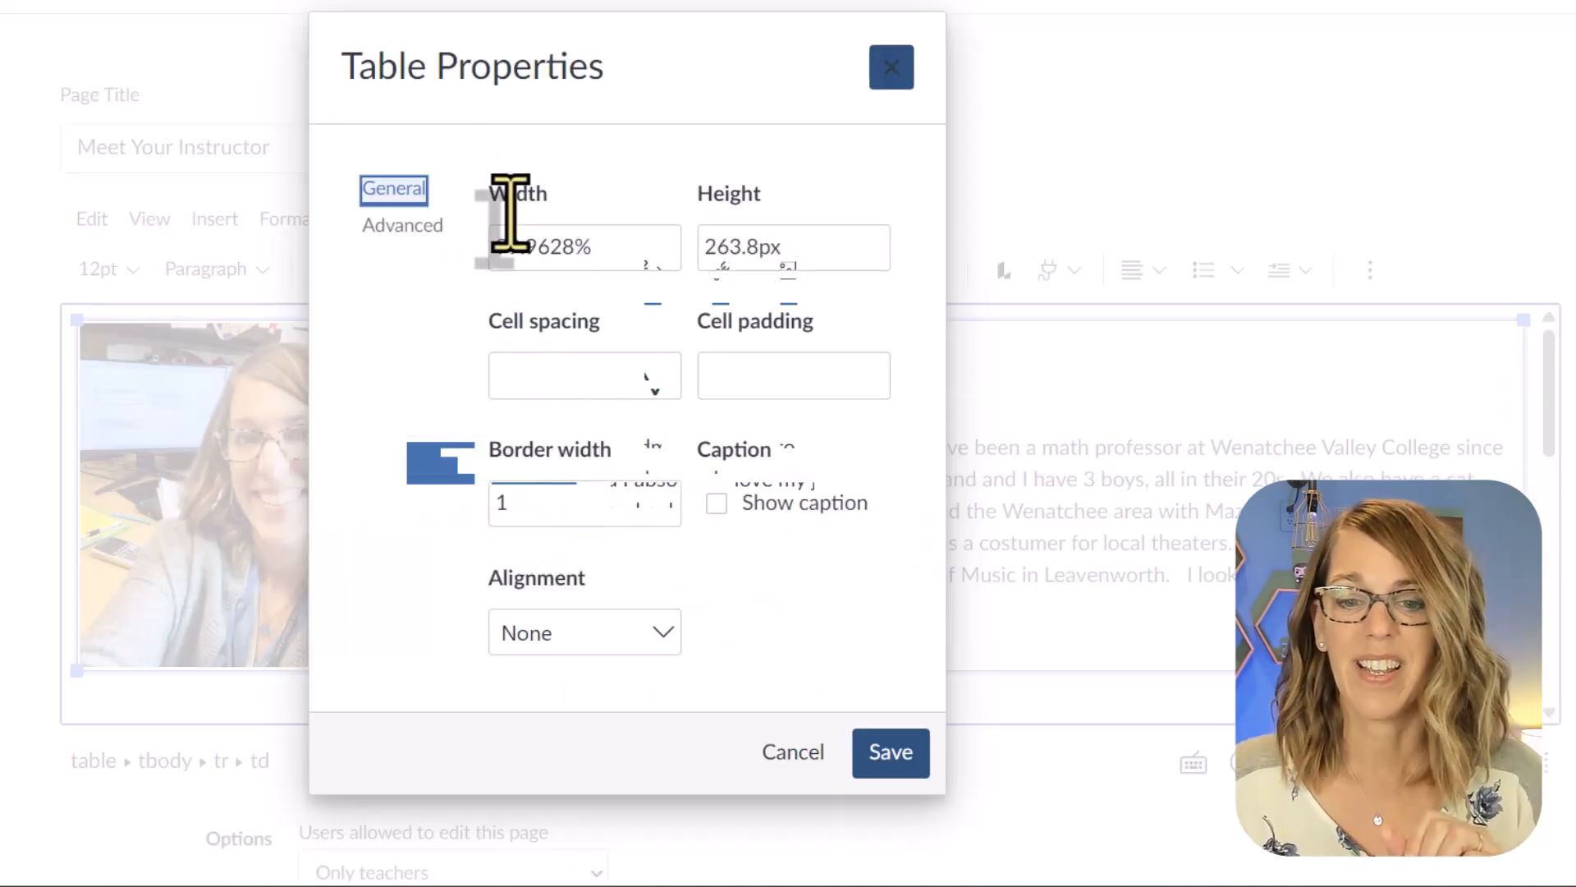
double_click(495, 503)
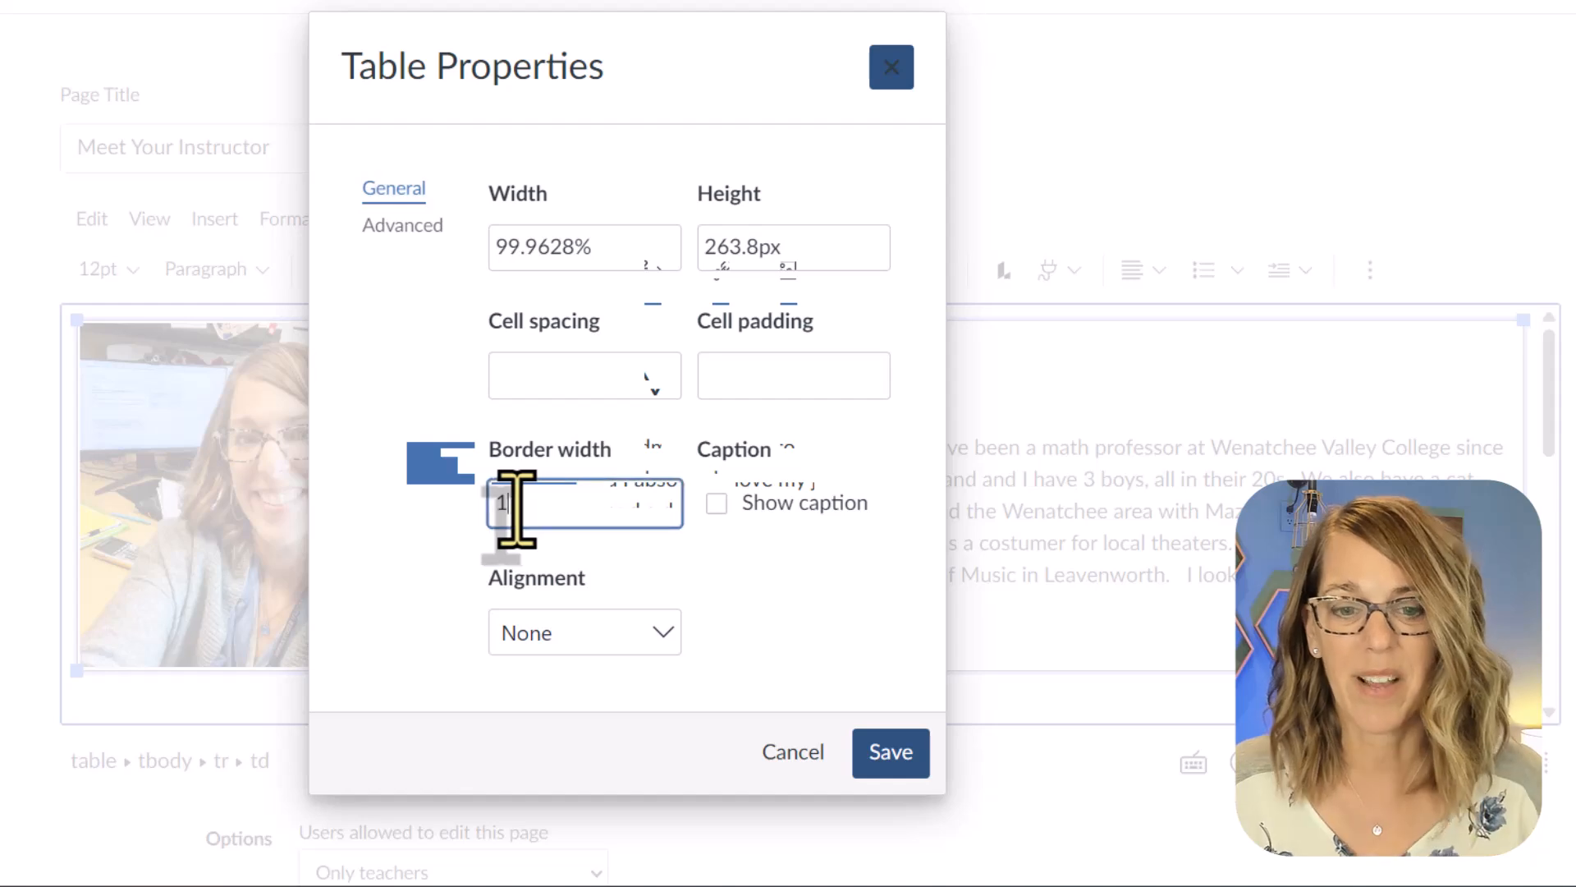
key(BackSpace)
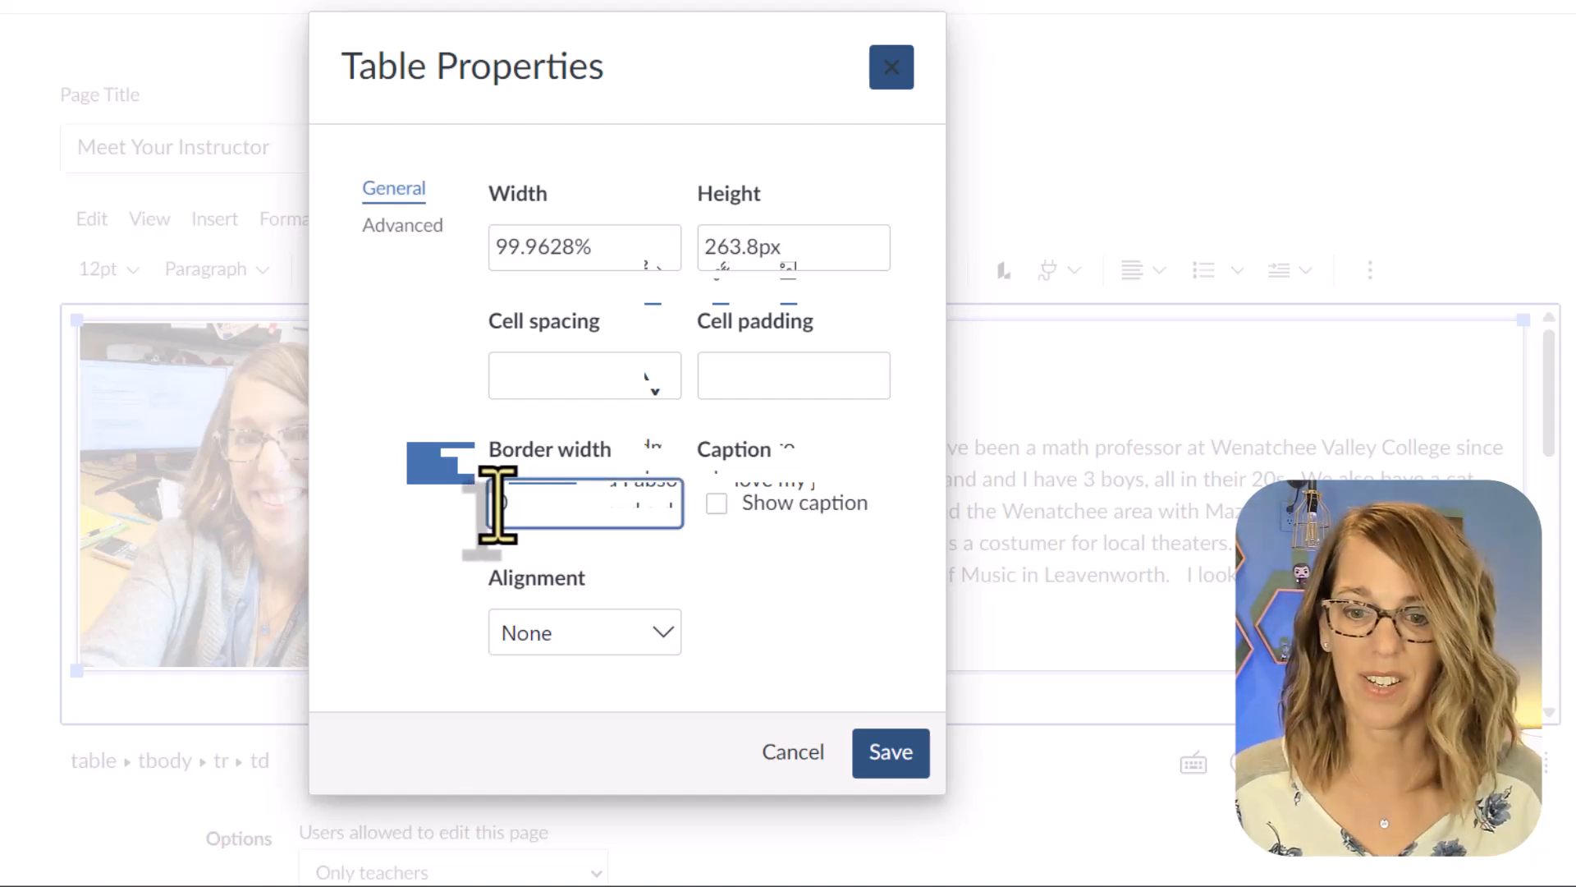
text(0)
click(891, 751)
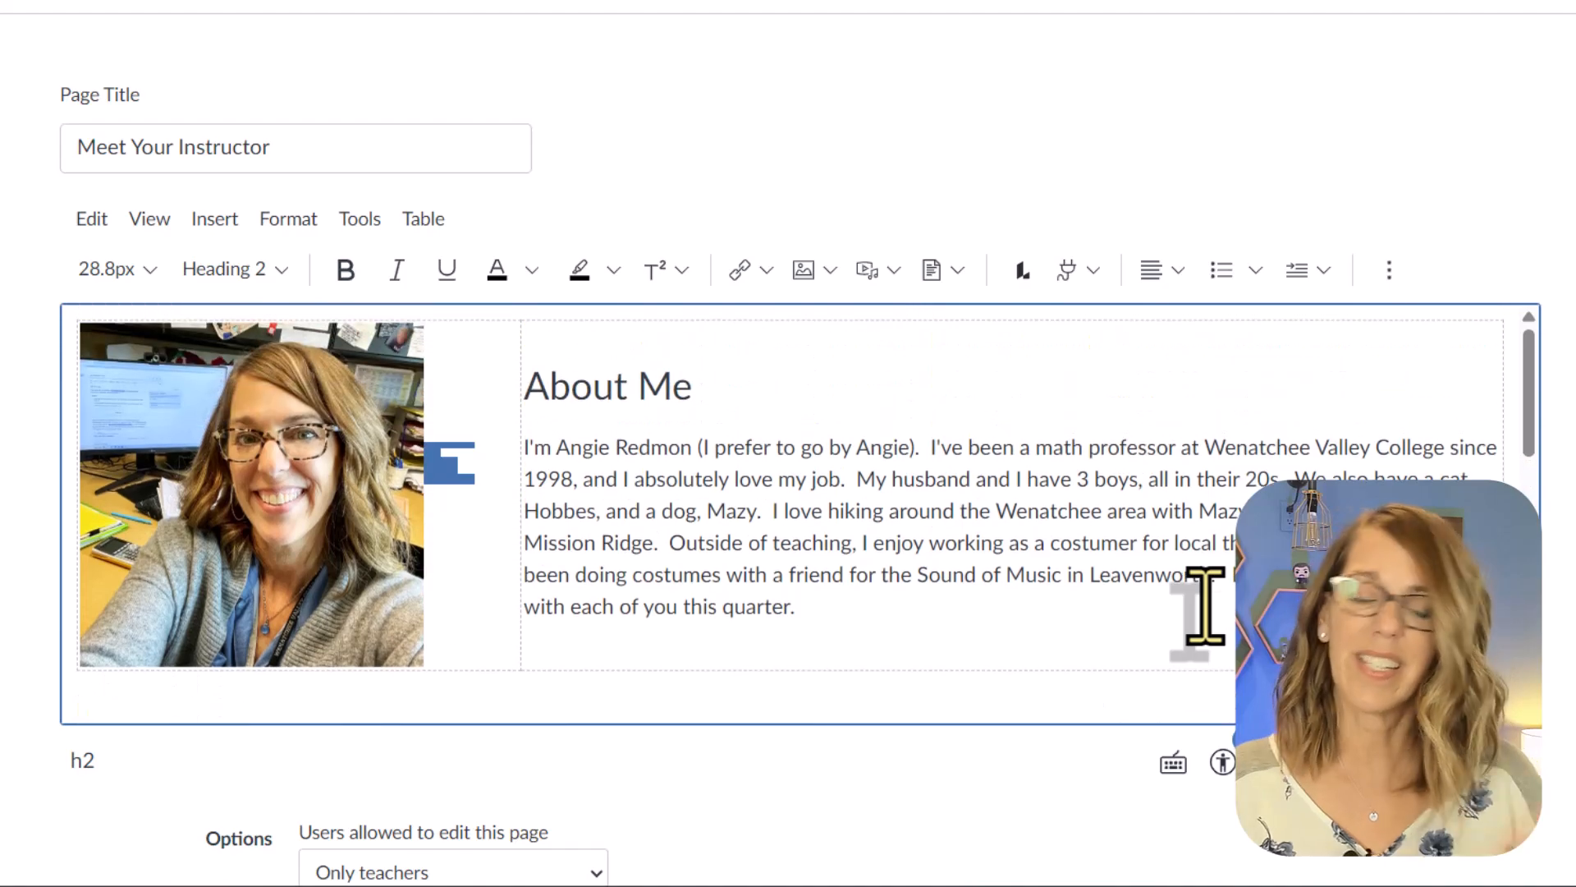
- Save the Meet Your Instructor page and reopen it for editing
scroll(1203, 607, down, 10)
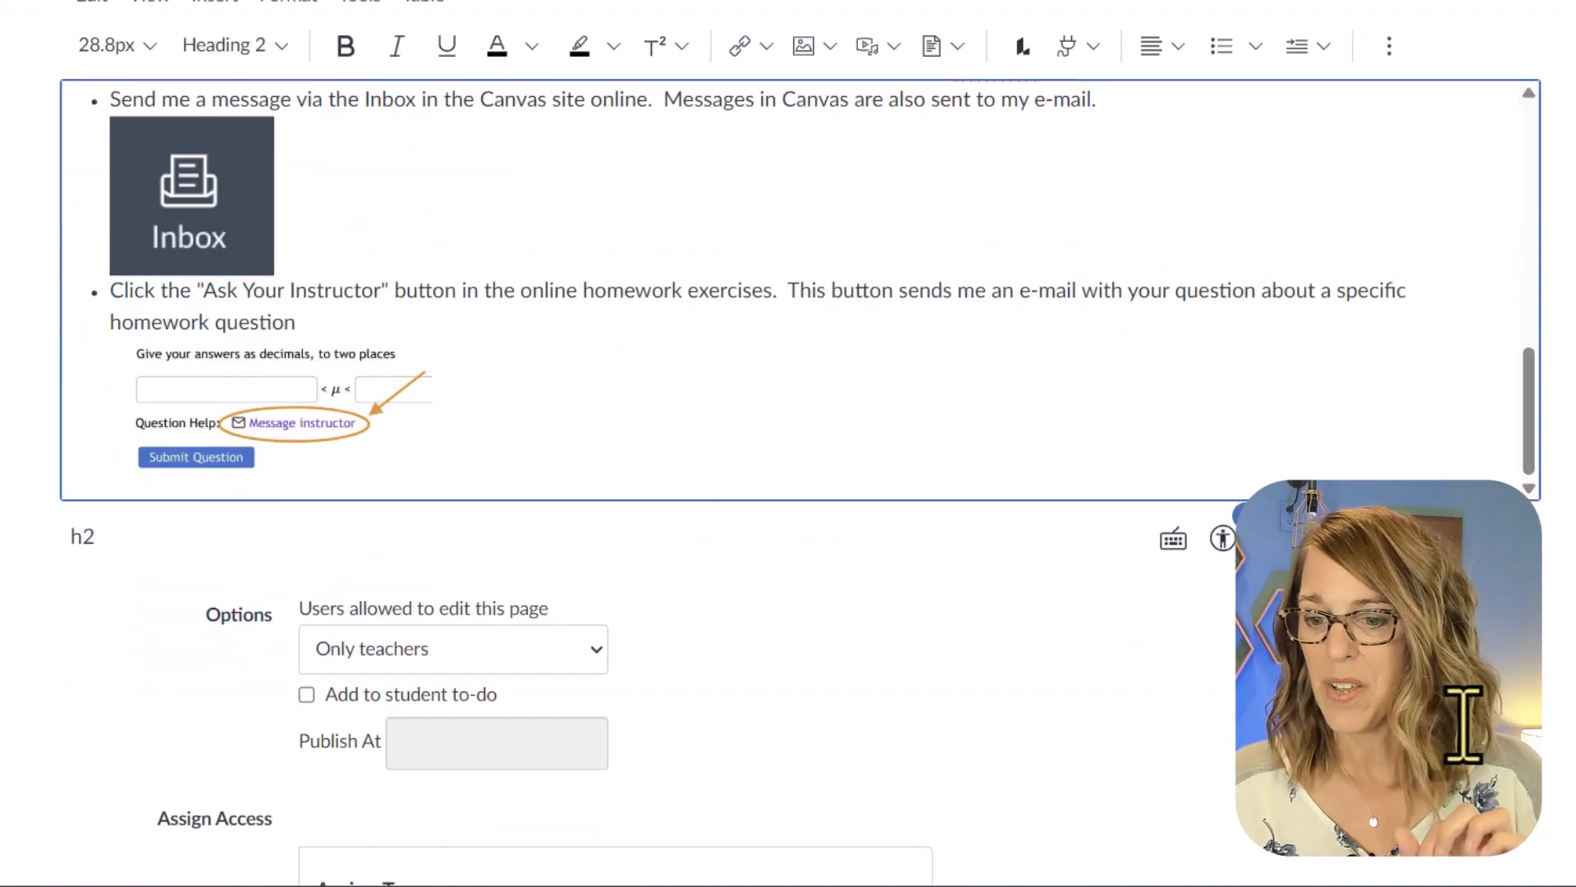
scroll(1466, 724, down, 8)
click(1519, 724)
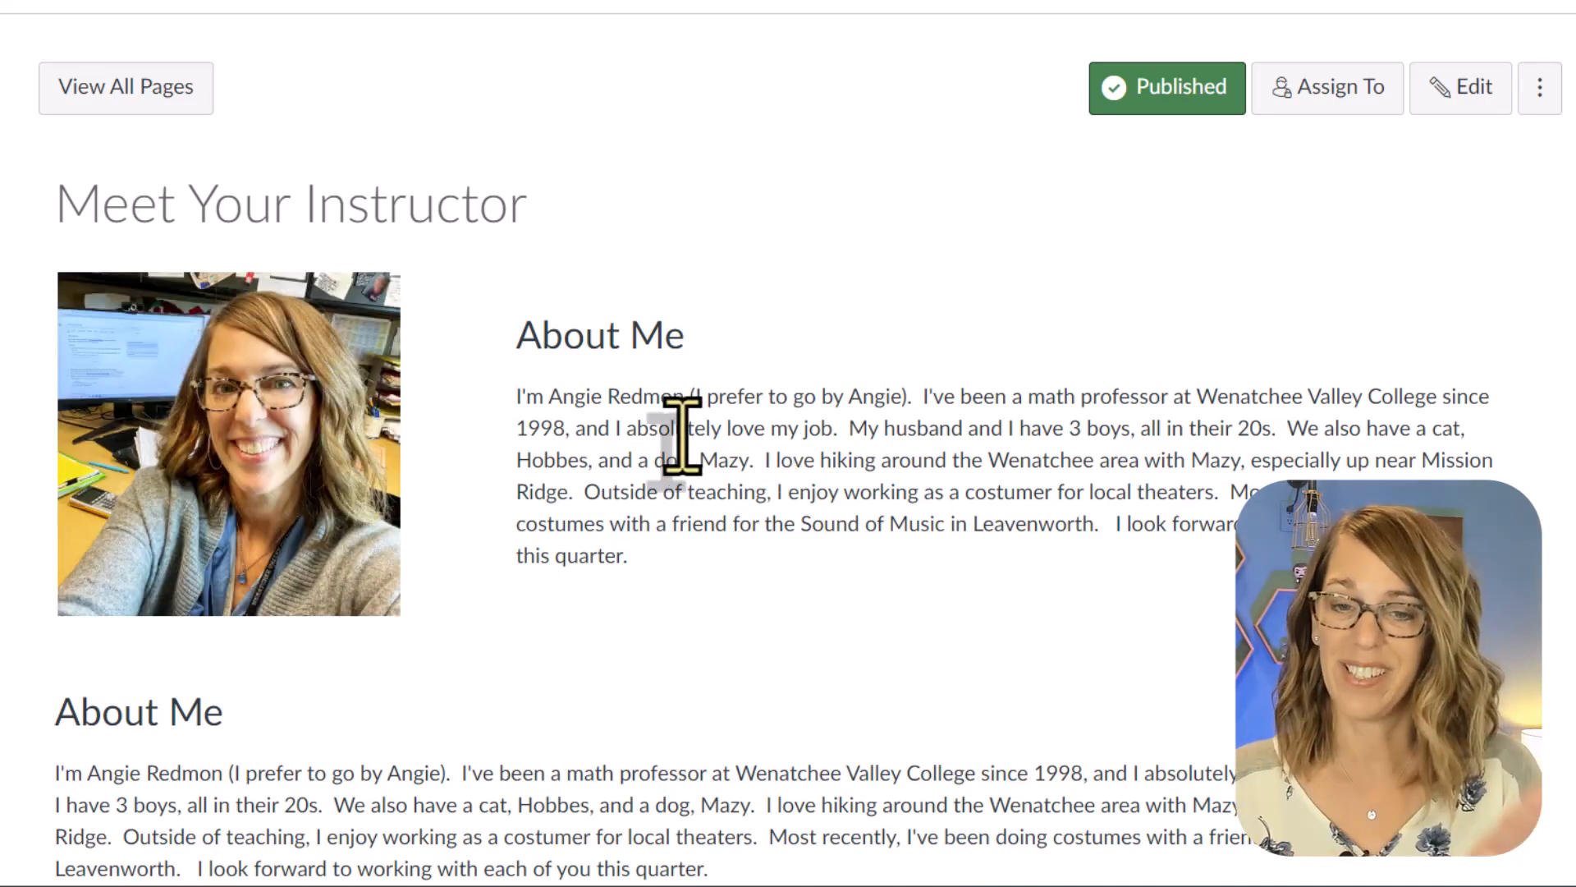
click(1475, 88)
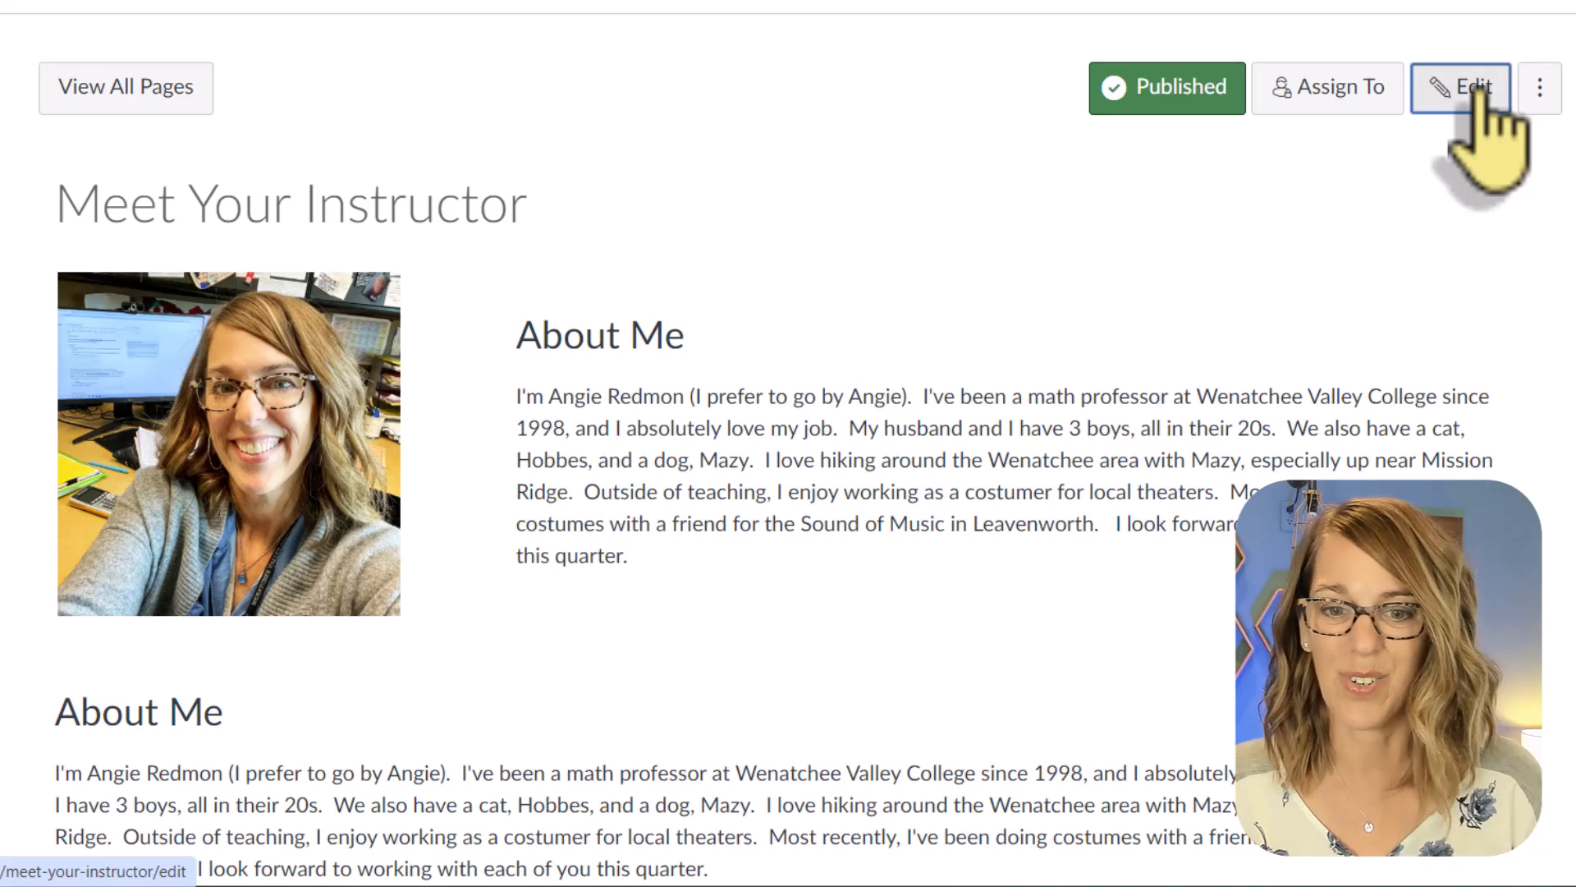
- Delete the duplicate About Me heading and its paragraph below the photo table
scroll(679, 341, down, 3)
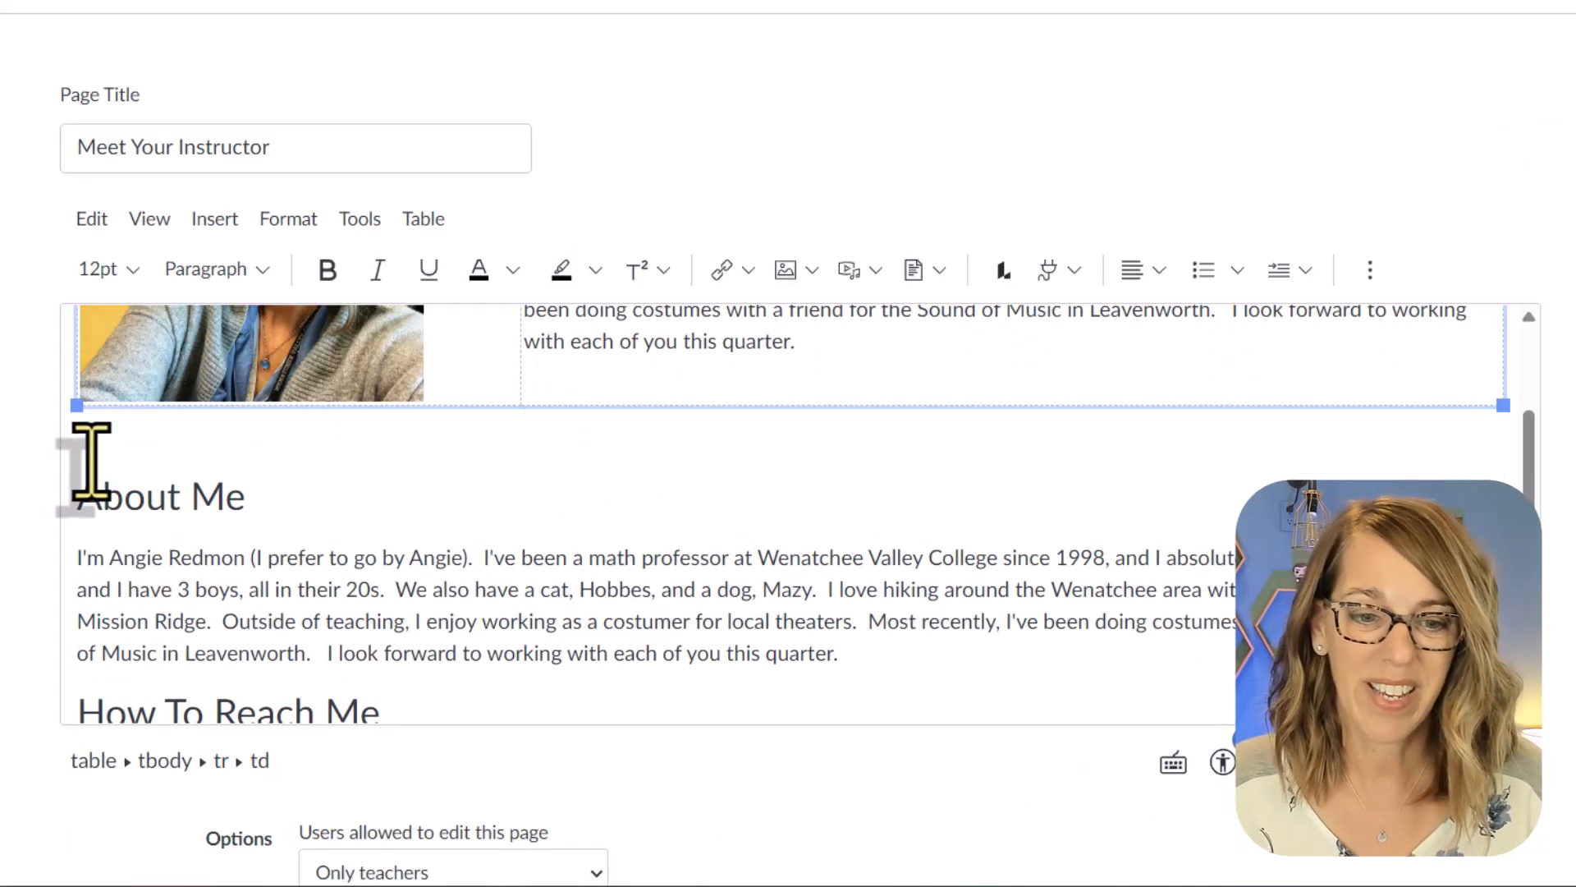
drag(80, 488, 372, 514)
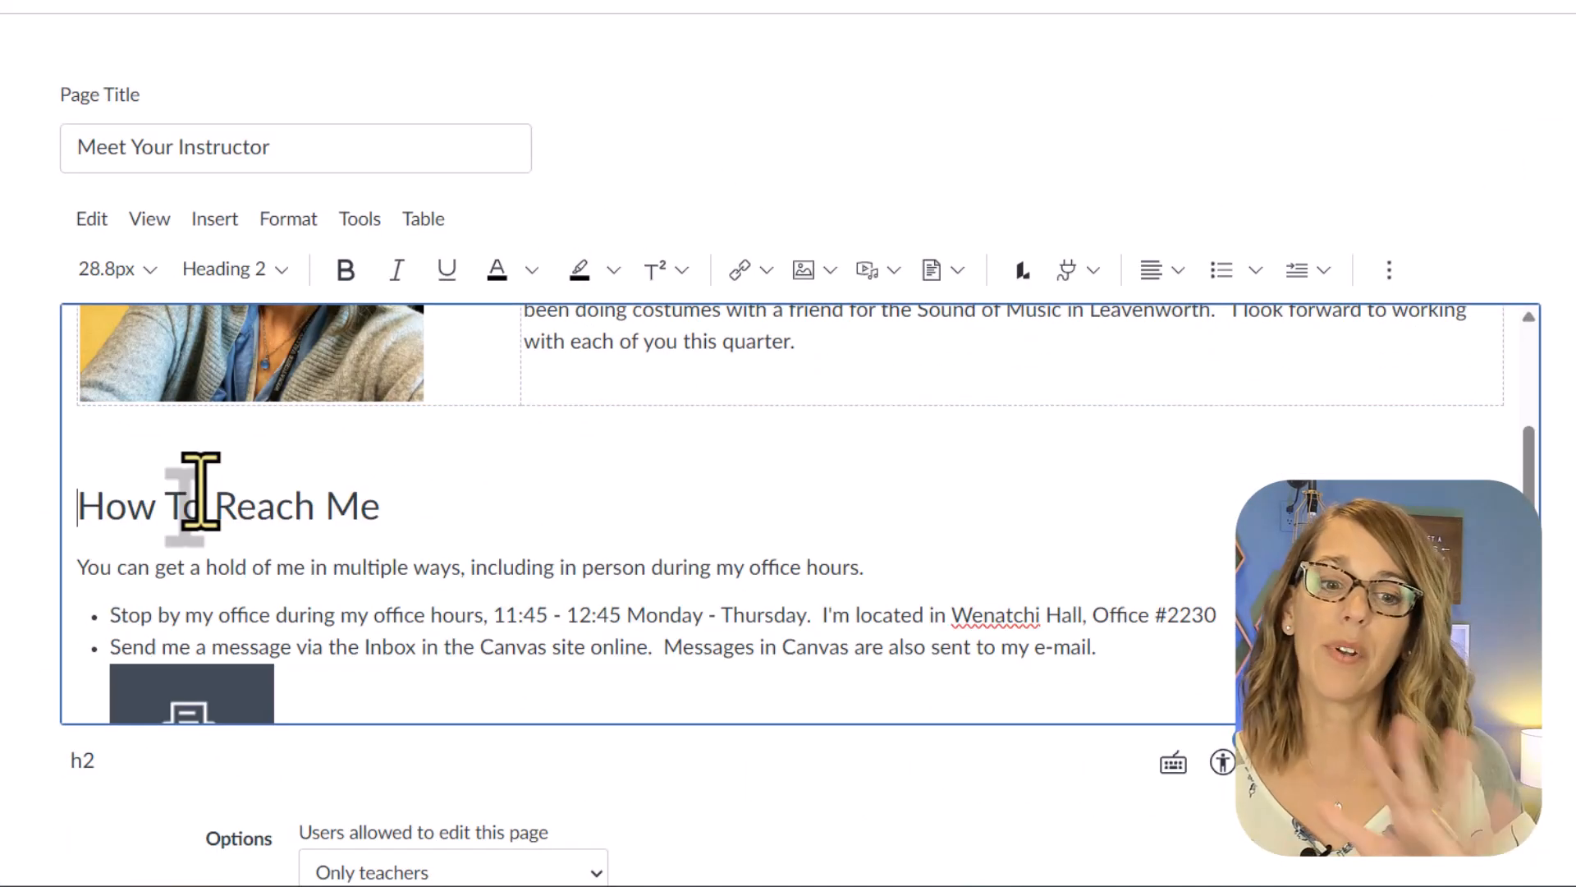
- Insert a table with three columns and two rows under the How To Reach Me heading, with headers Office Hours, Canvas Inbox and Homework Questions
scroll(571, 576, down, 2)
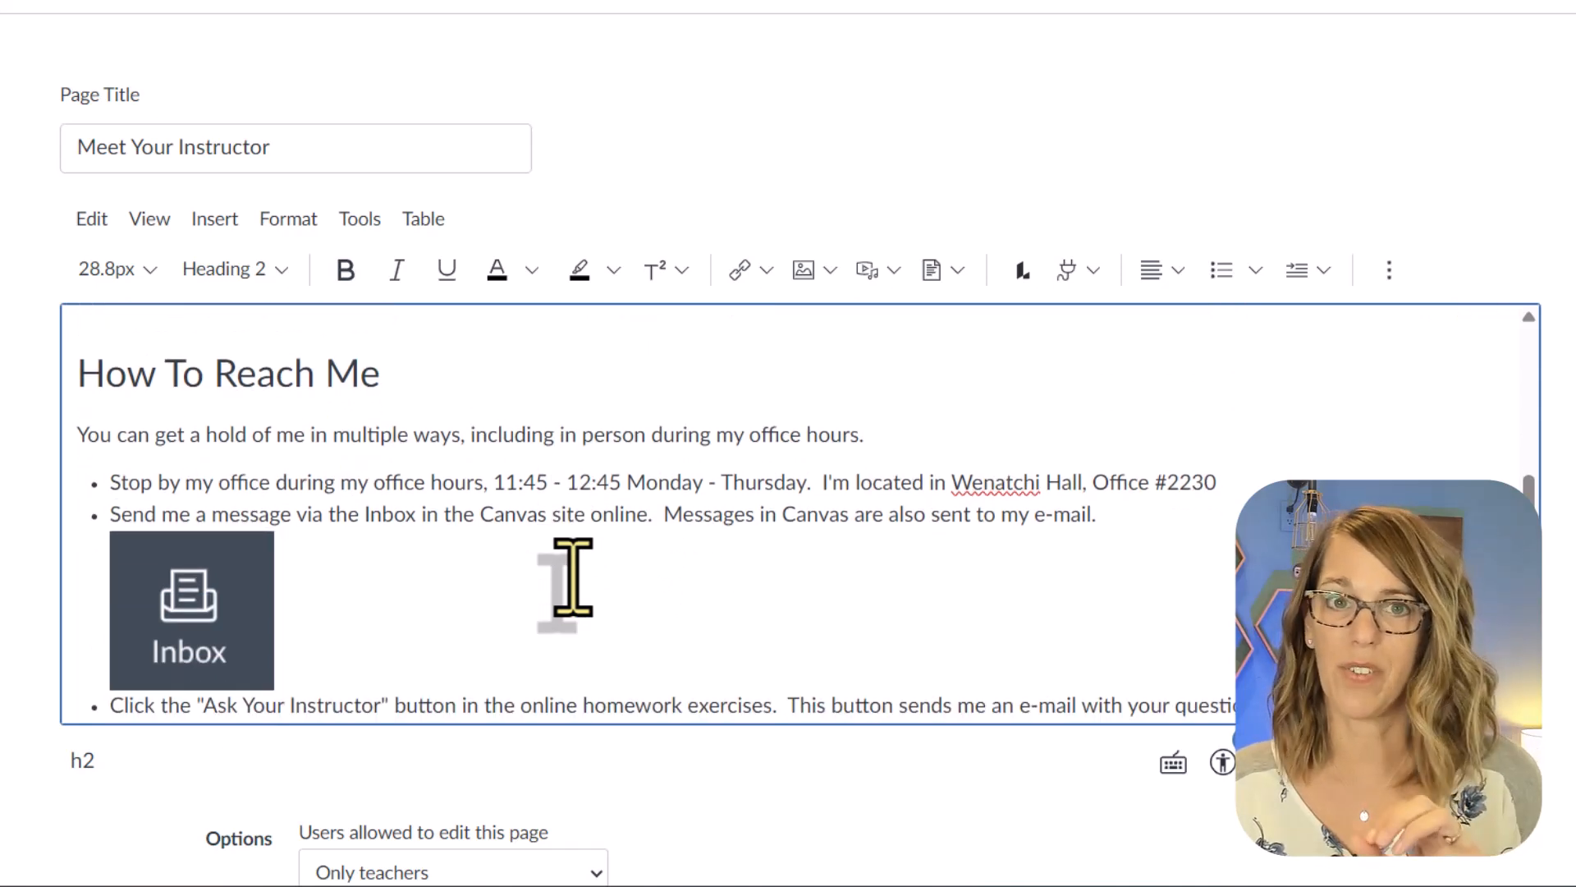
scroll(573, 577, down, 2)
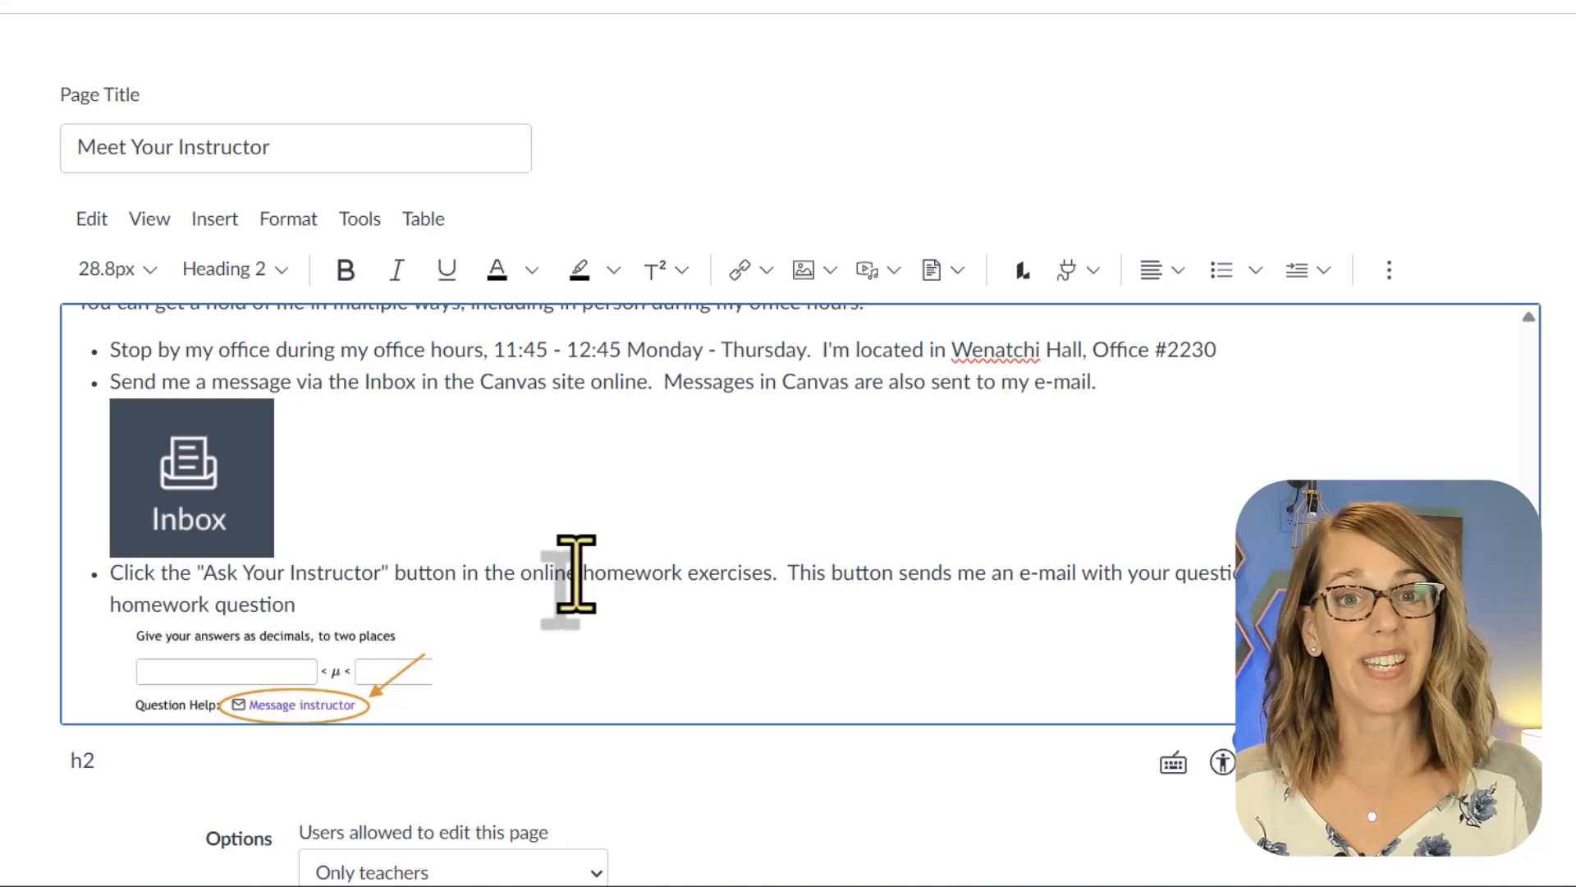
scroll(571, 579, down, 1)
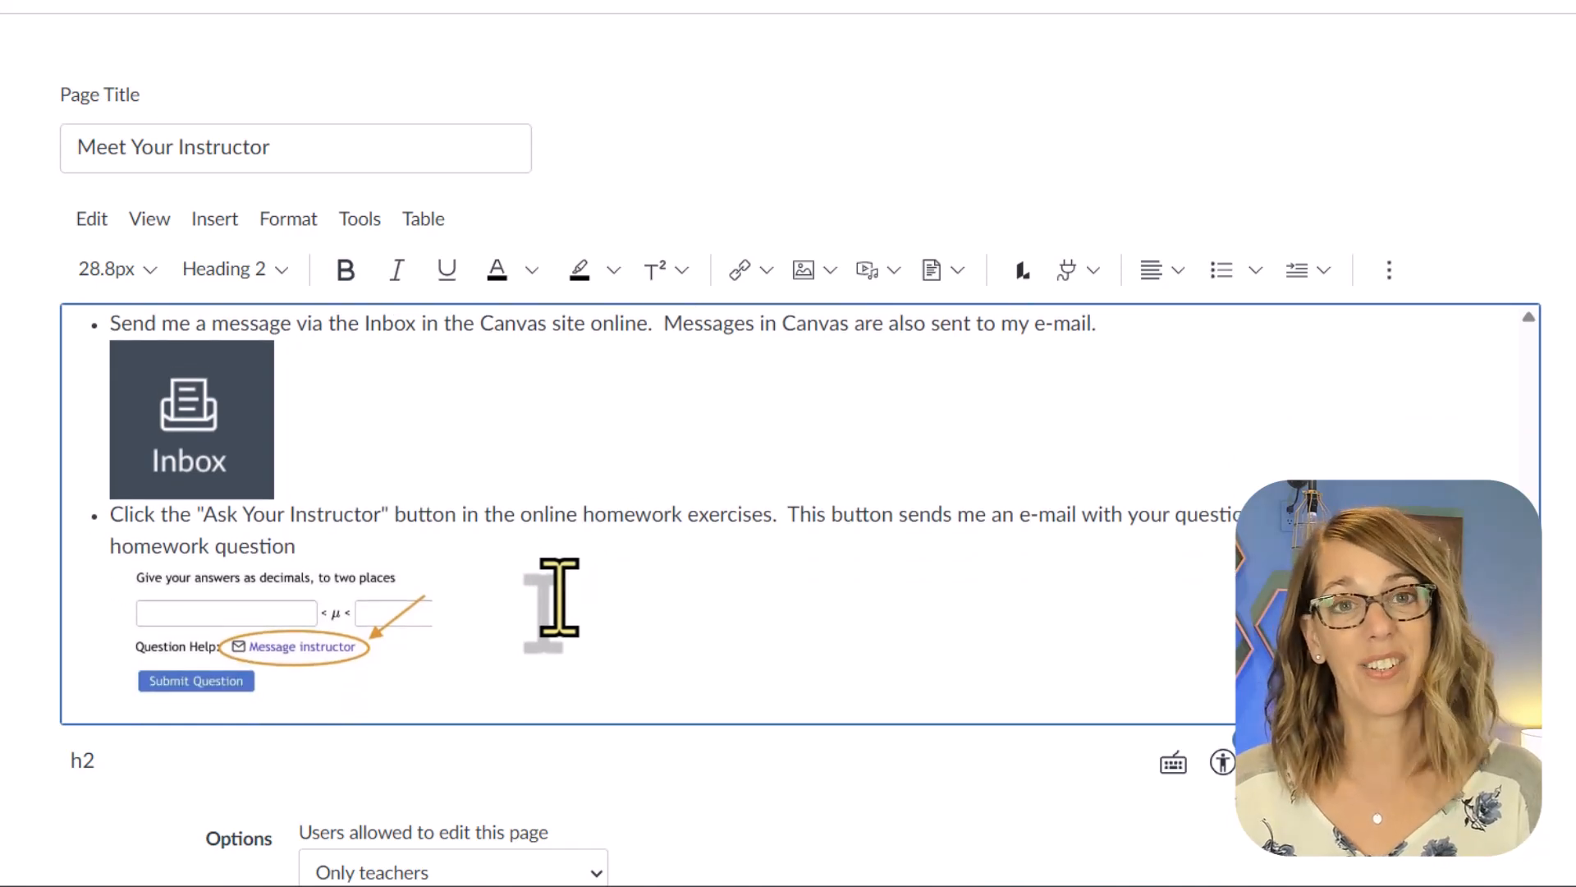
scroll(560, 597, up, 2)
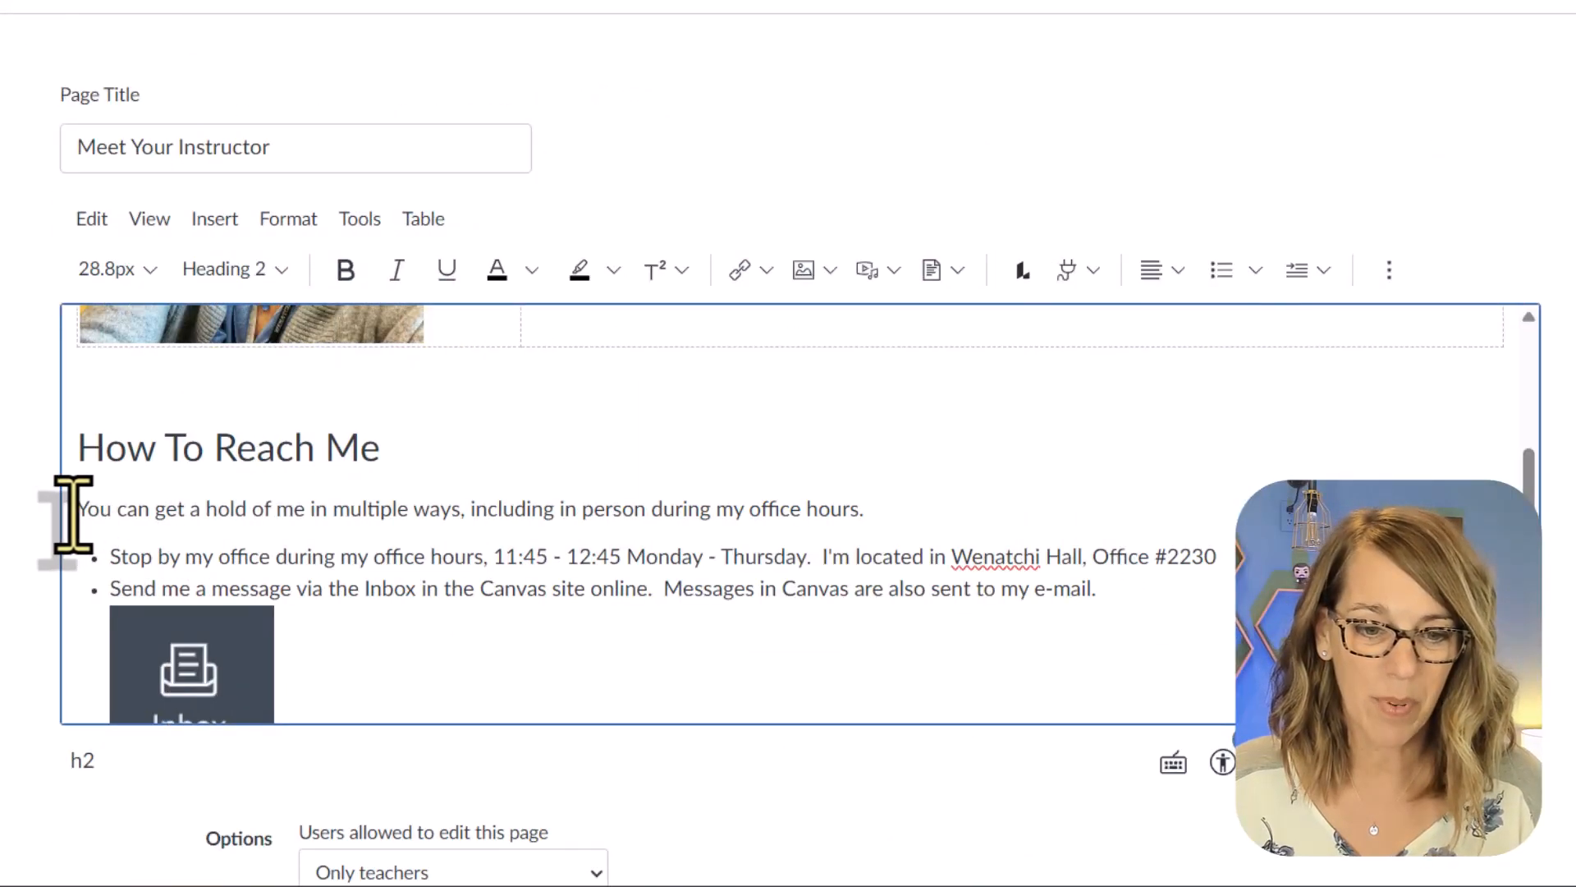
click(74, 509)
key(Return)
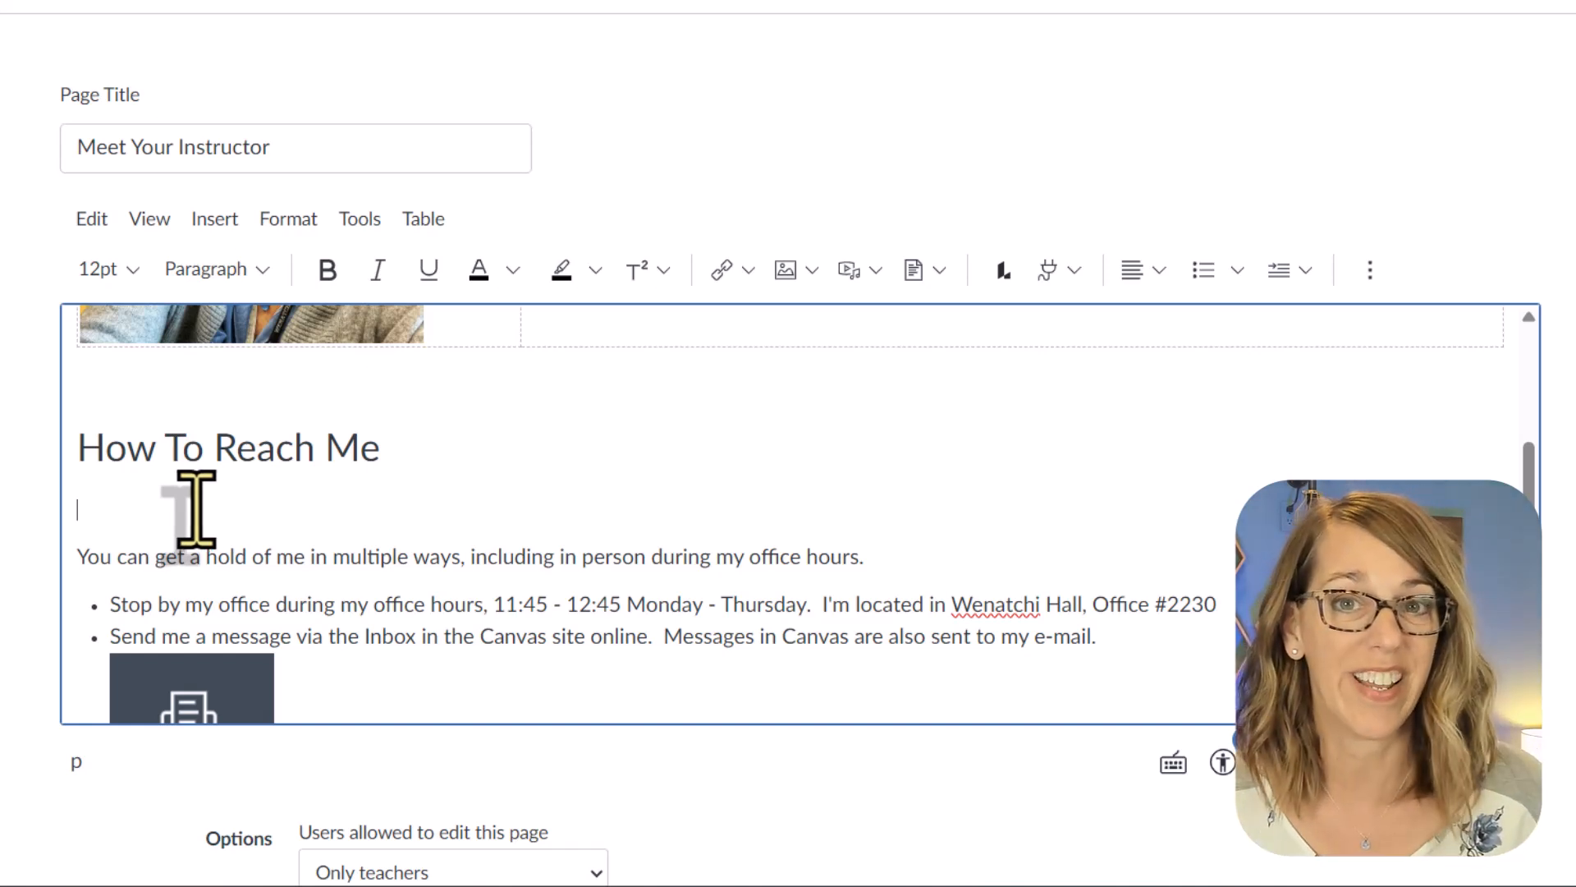
click(234, 229)
mouse_move(306, 503)
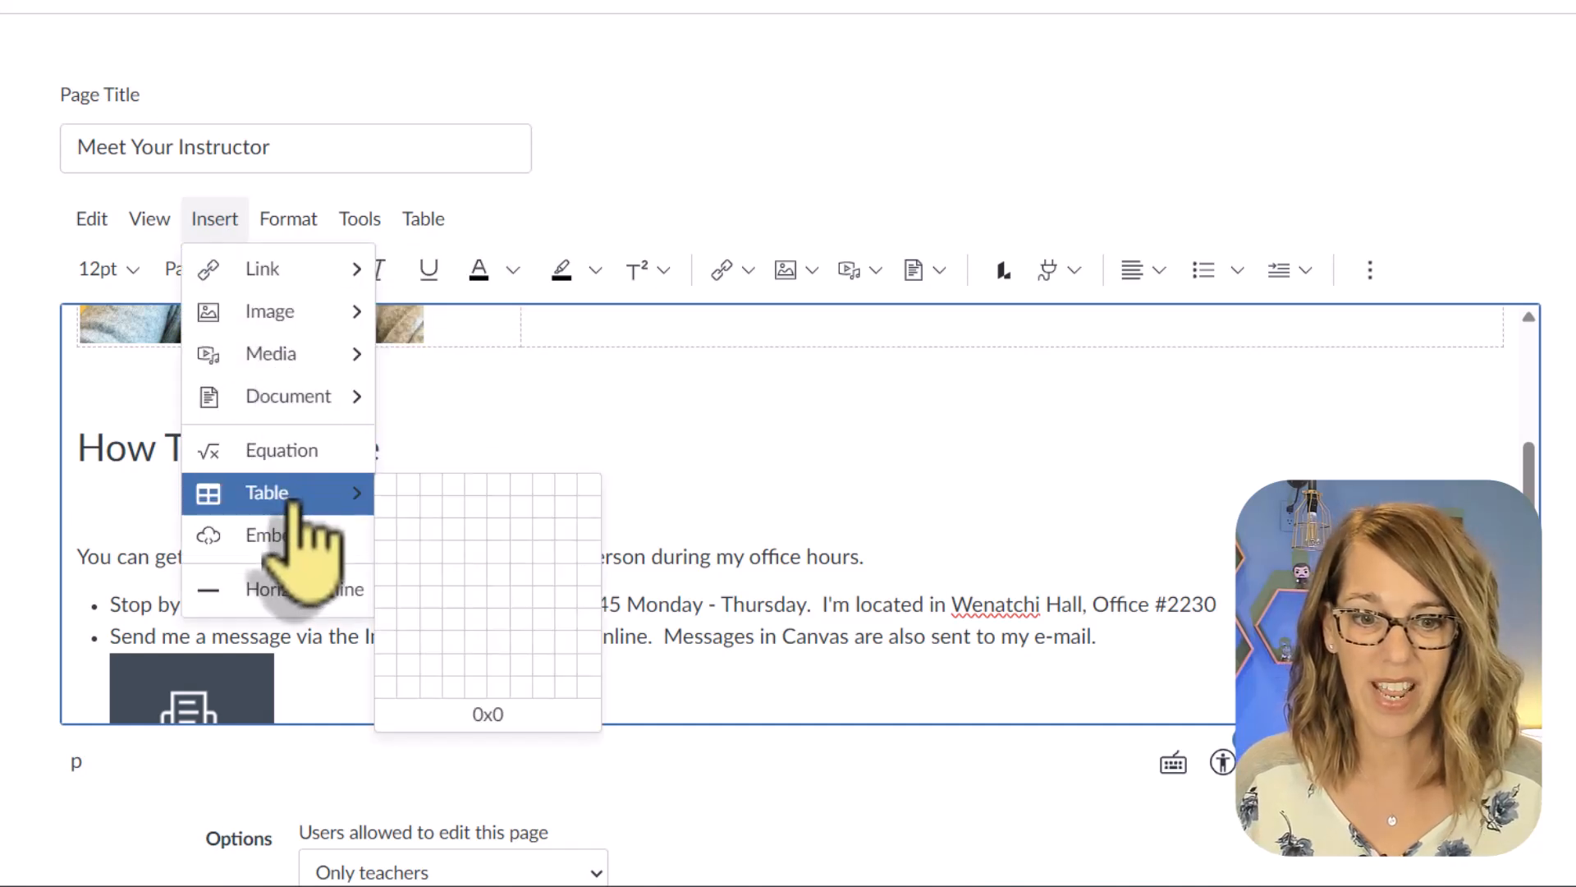
click(432, 503)
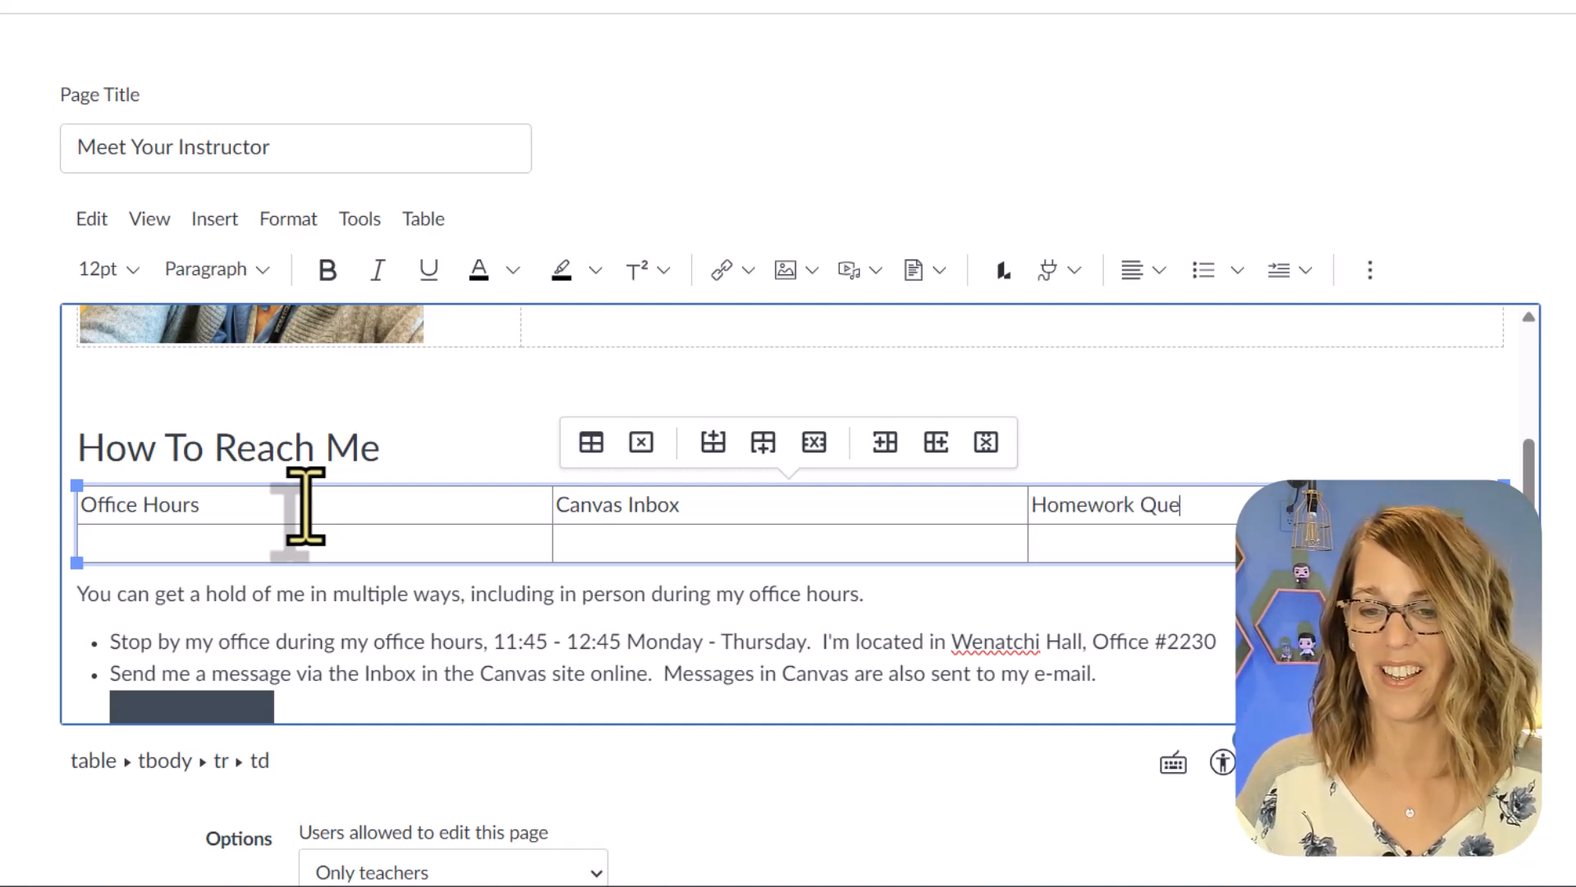
- Center-align the three header texts in the first row of the How To Reach Me table
click(404, 543)
drag(193, 509, 1300, 519)
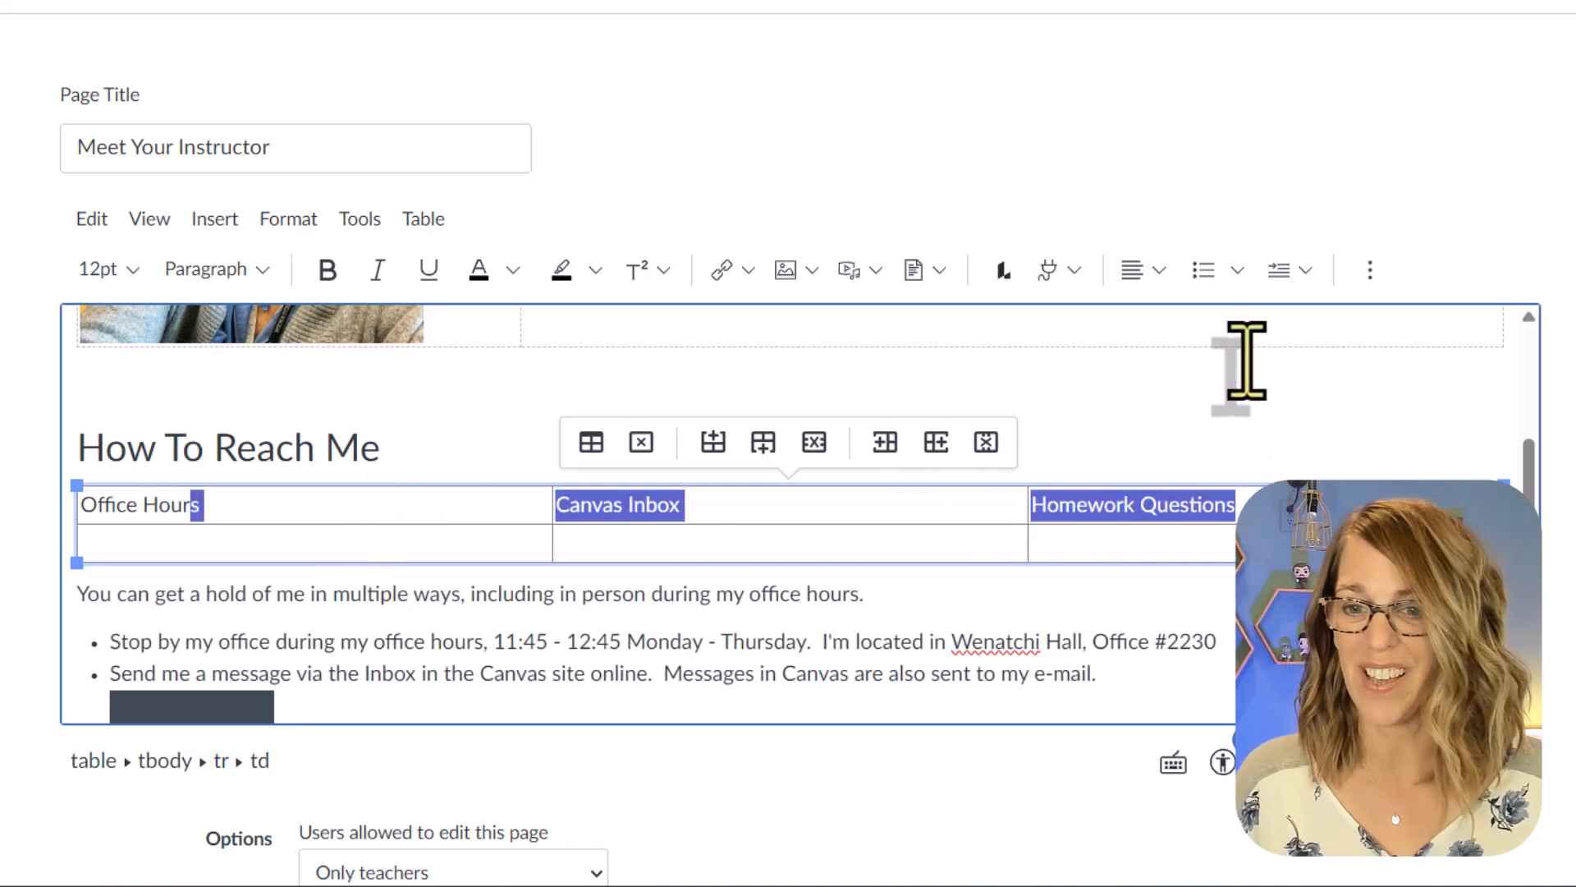
click(1158, 271)
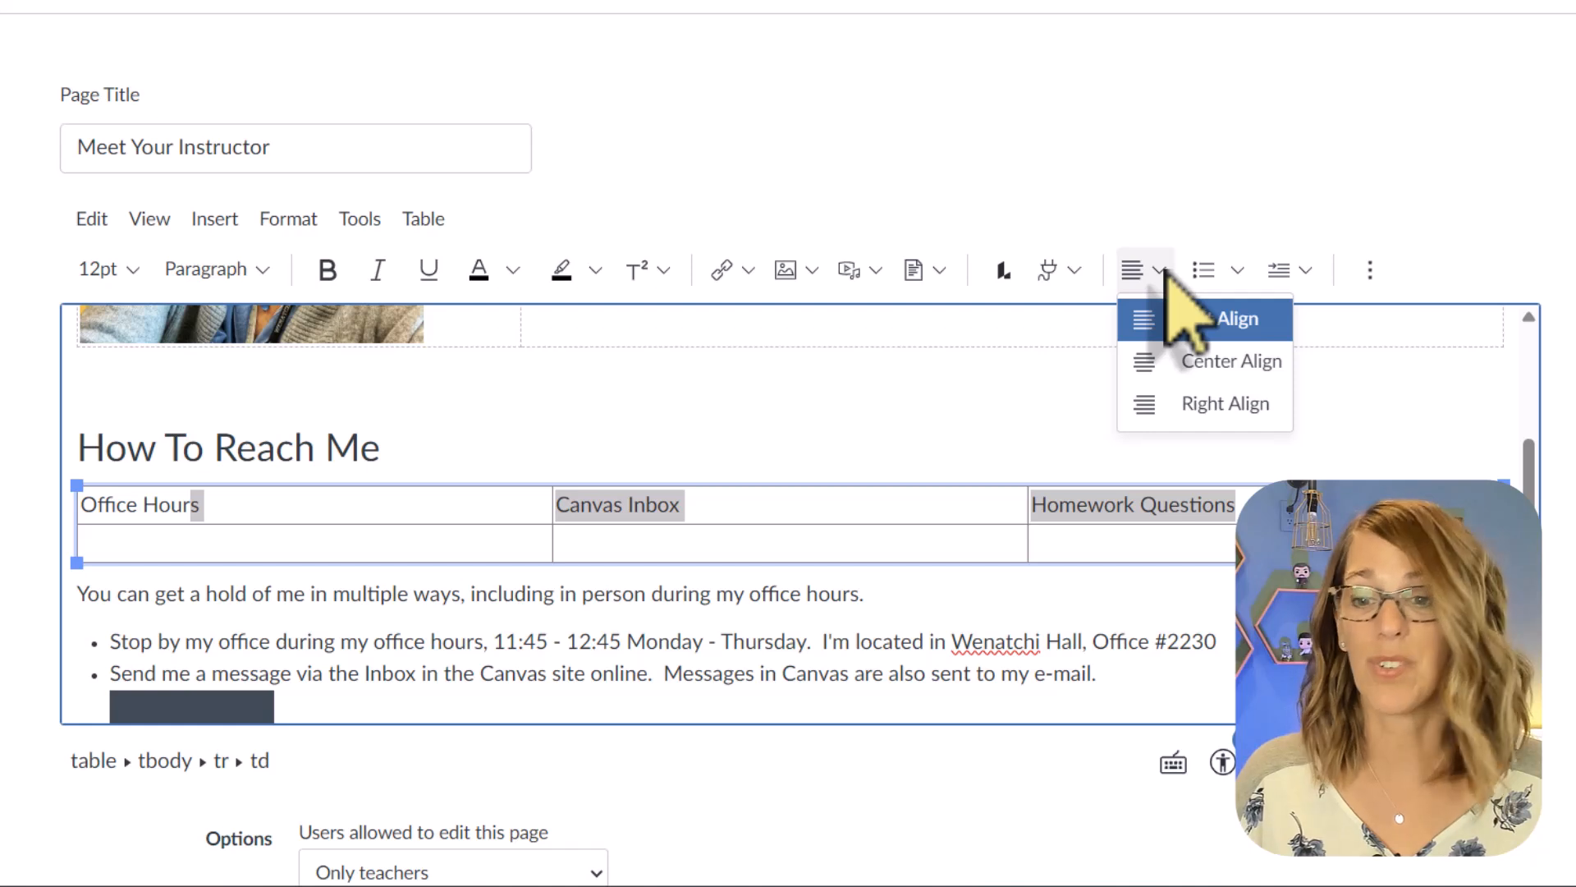
click(1231, 361)
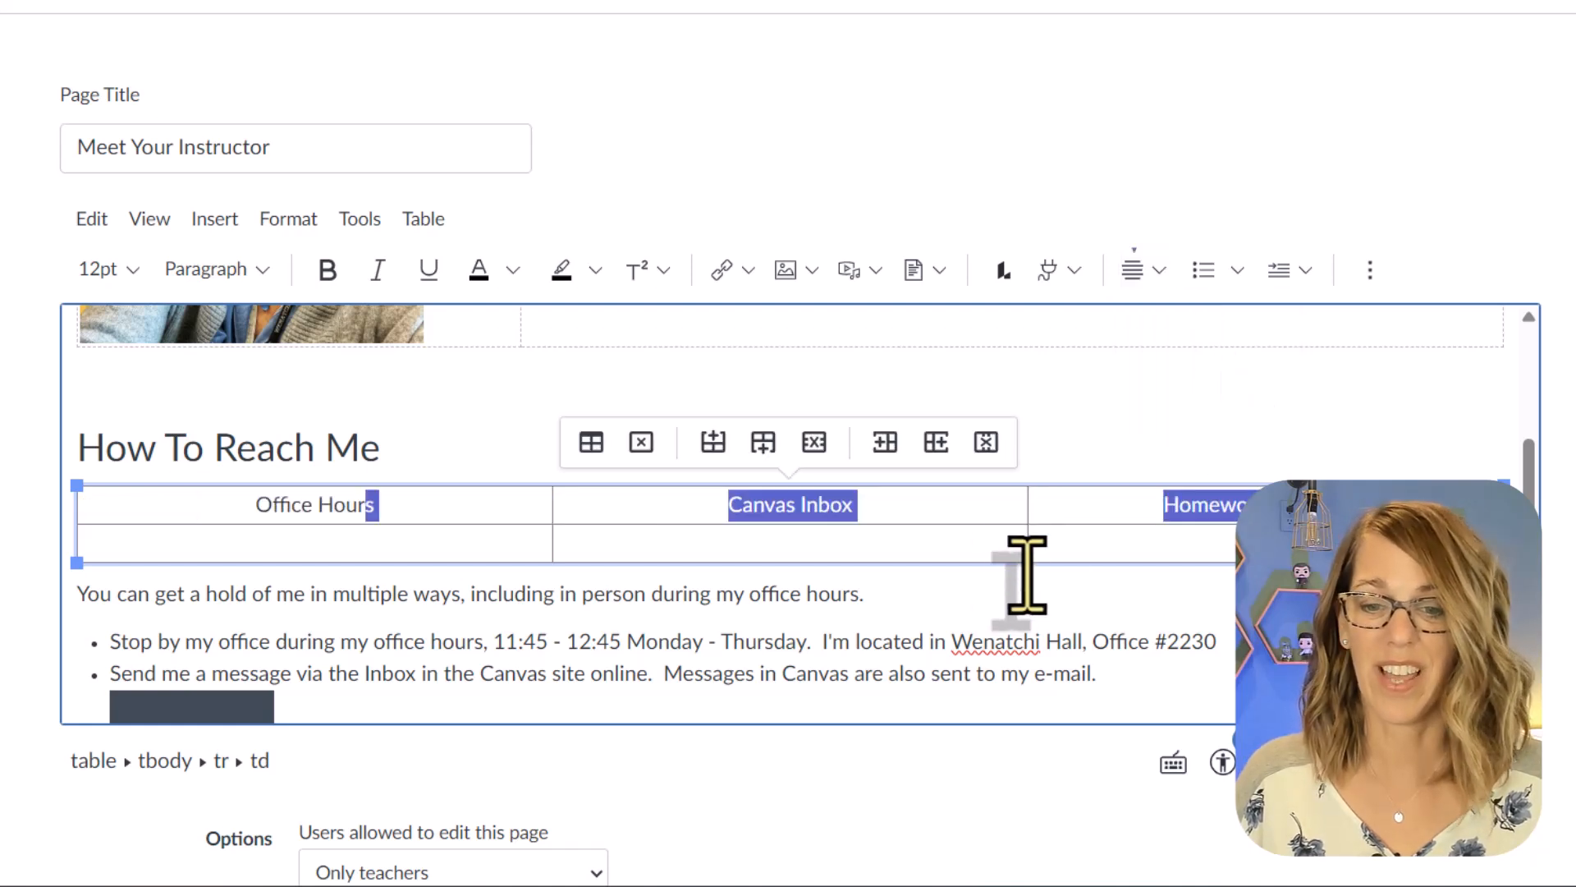
click(1002, 511)
- Show the editor's additional formatting tools and hide them again
click(1359, 283)
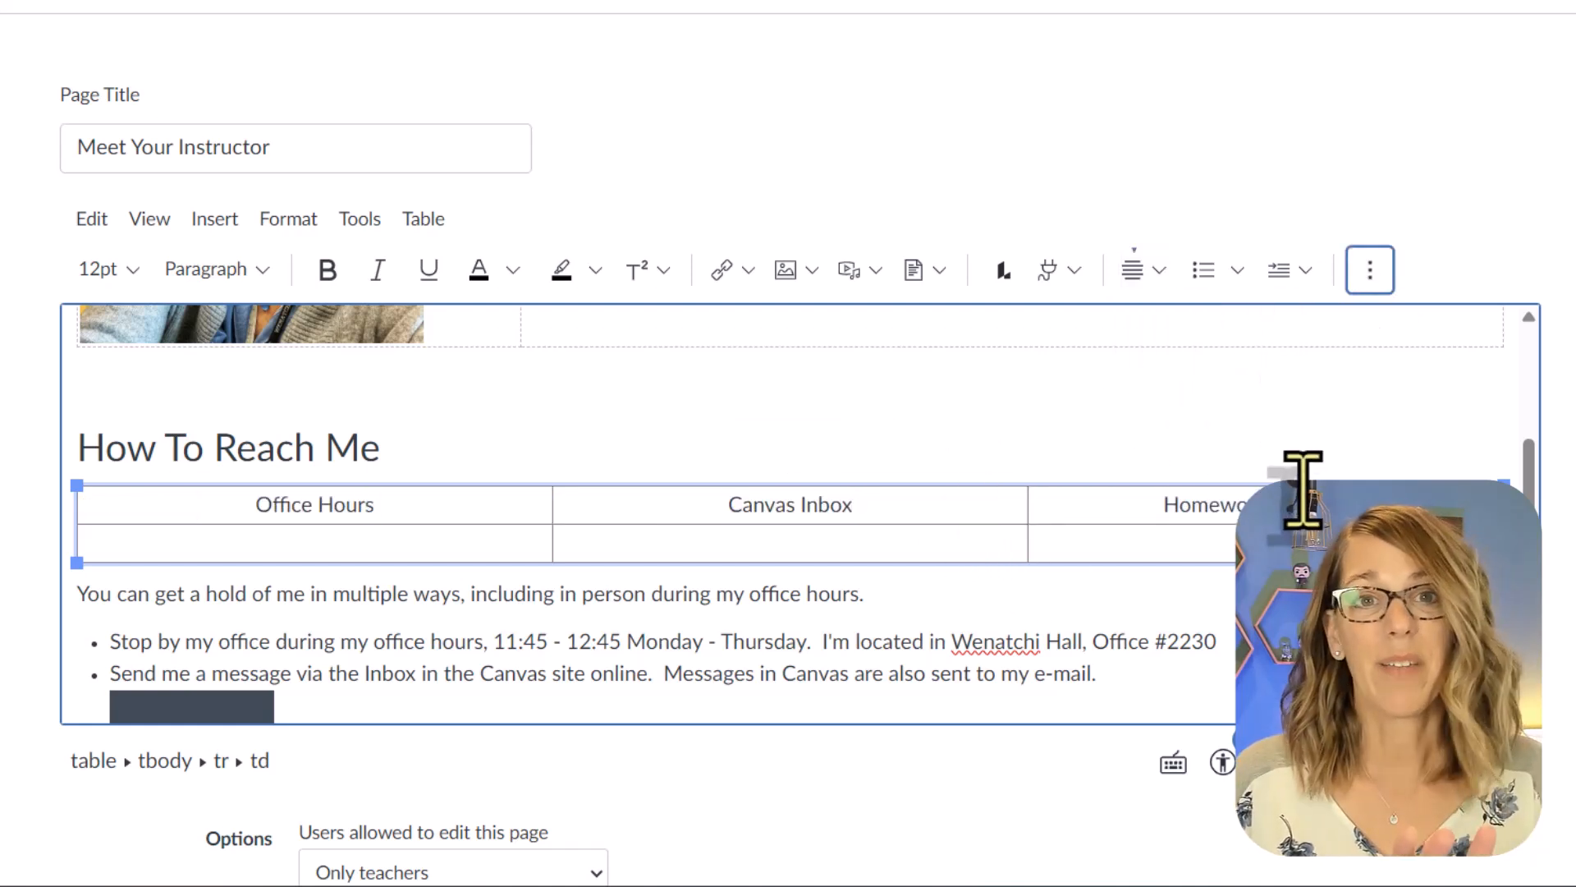
click(1371, 273)
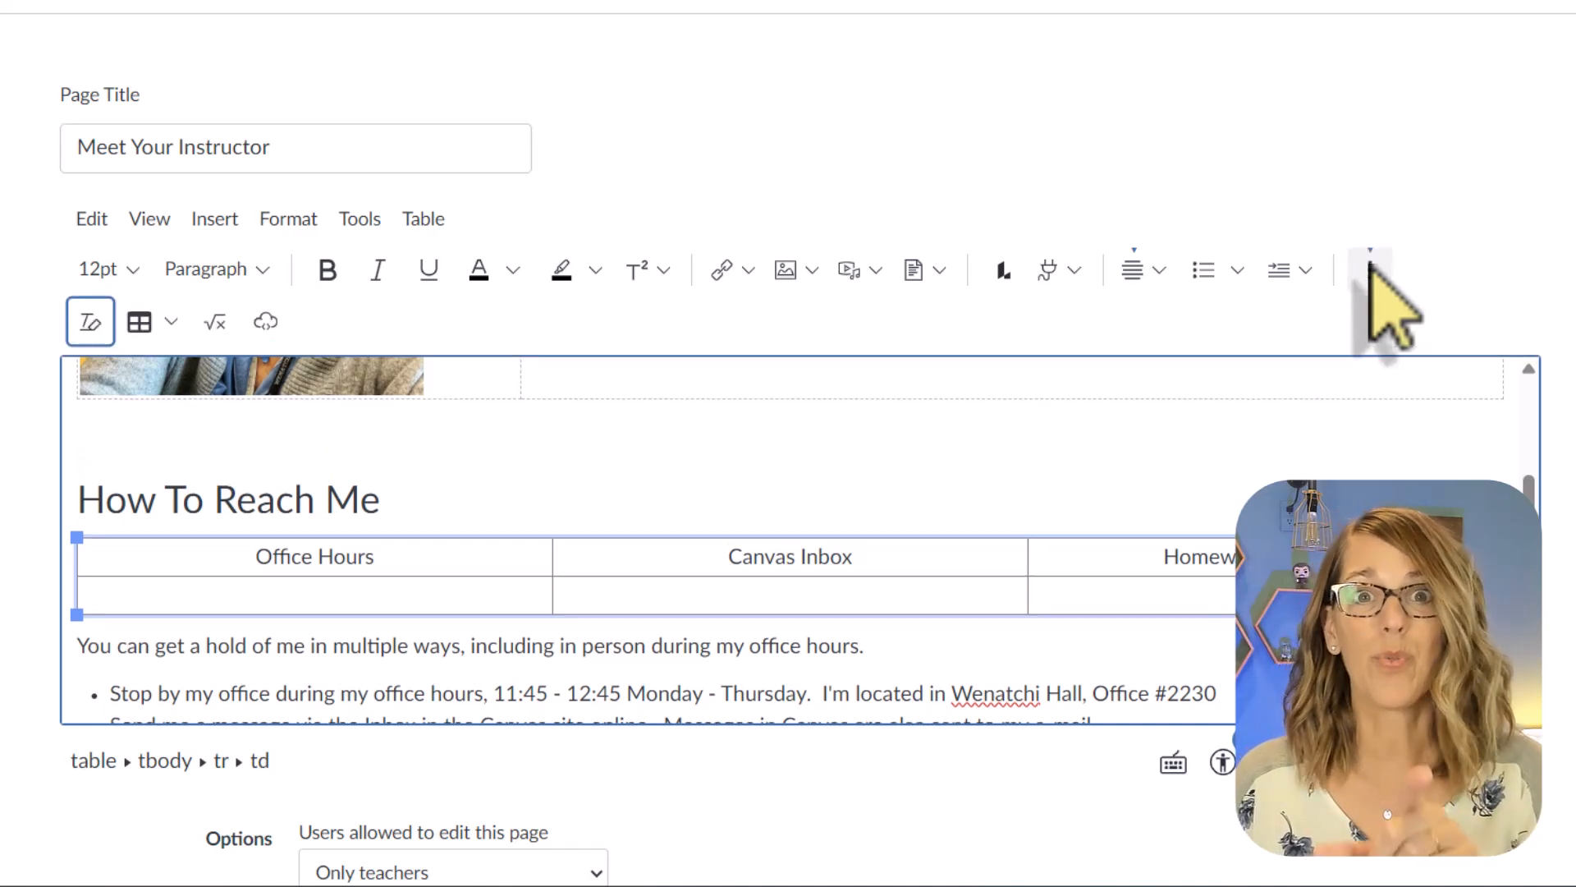
click(1369, 274)
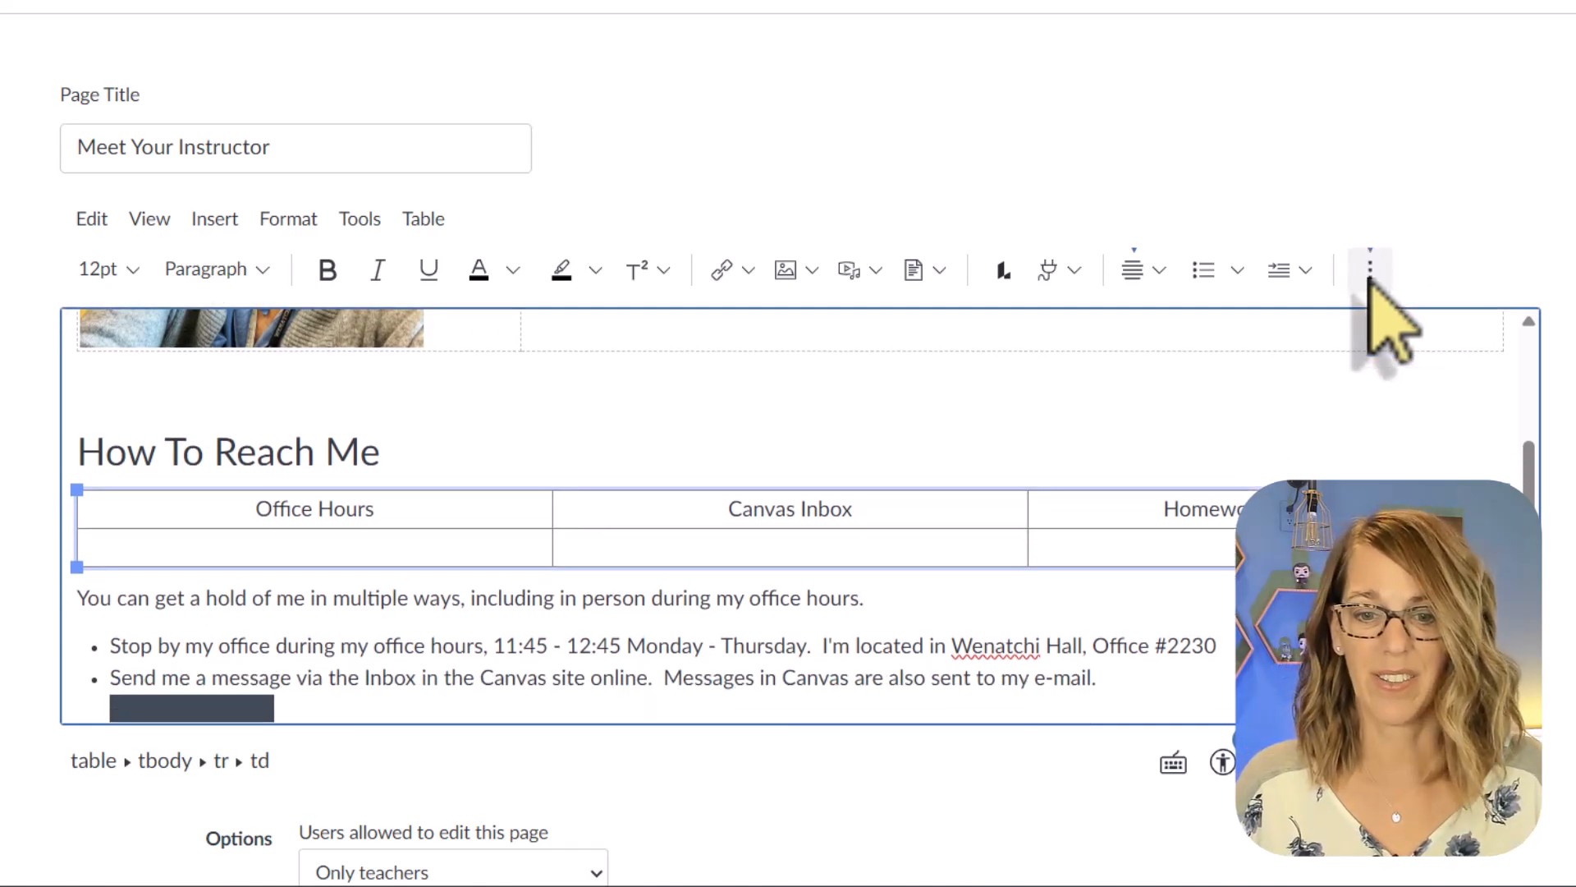
- Move the bullet text about stopping by during office hours into the cell beneath Office Hours
scroll(621, 534, down, 2)
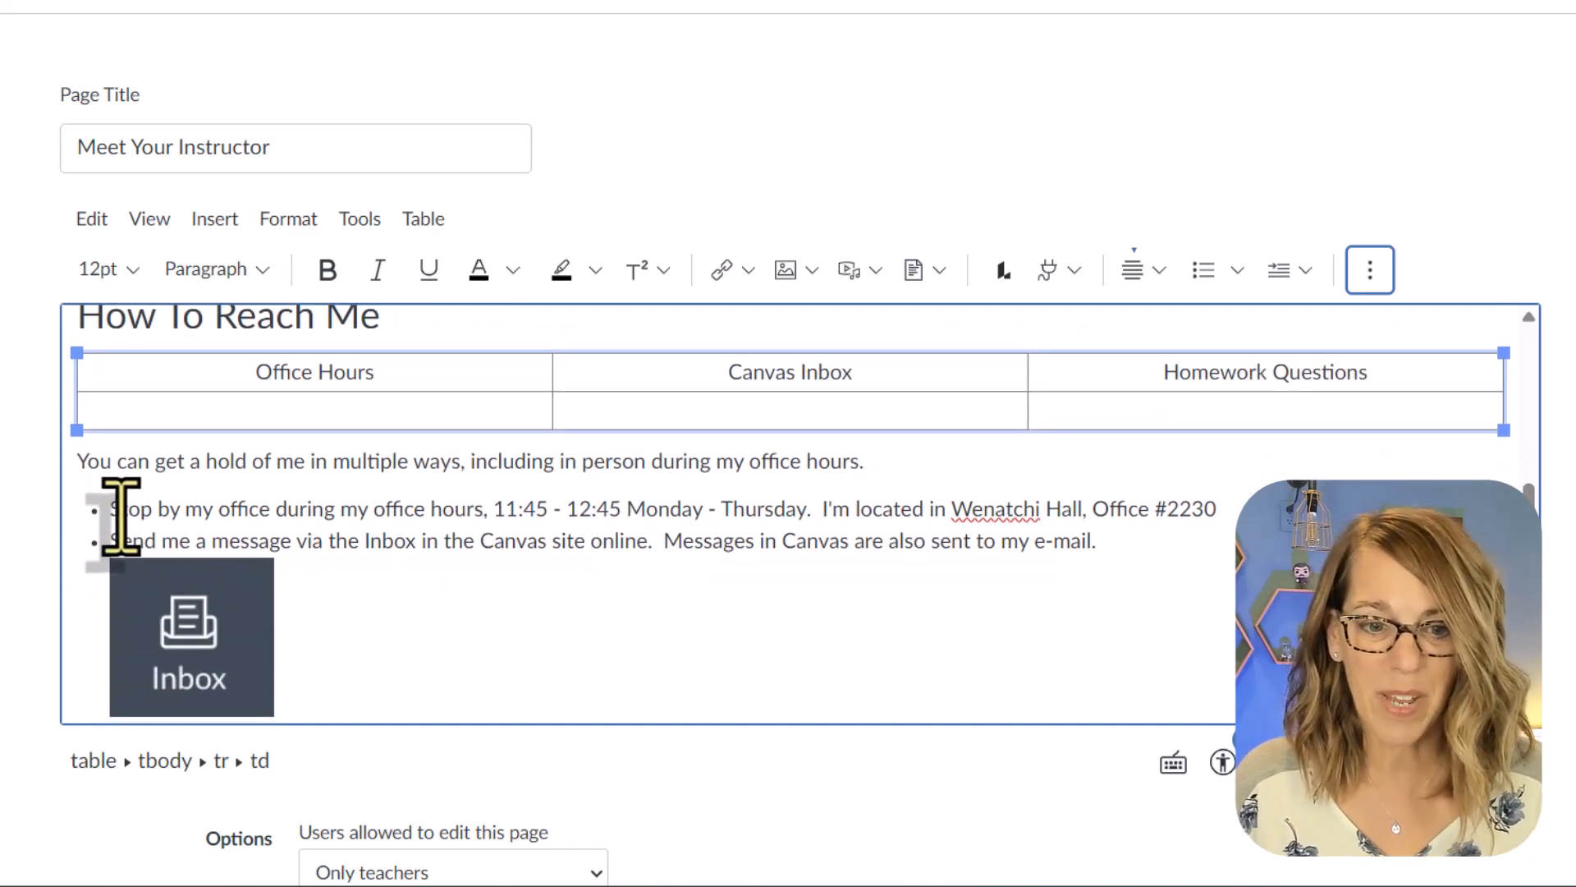
drag(113, 509, 1210, 503)
key(ctrl+x)
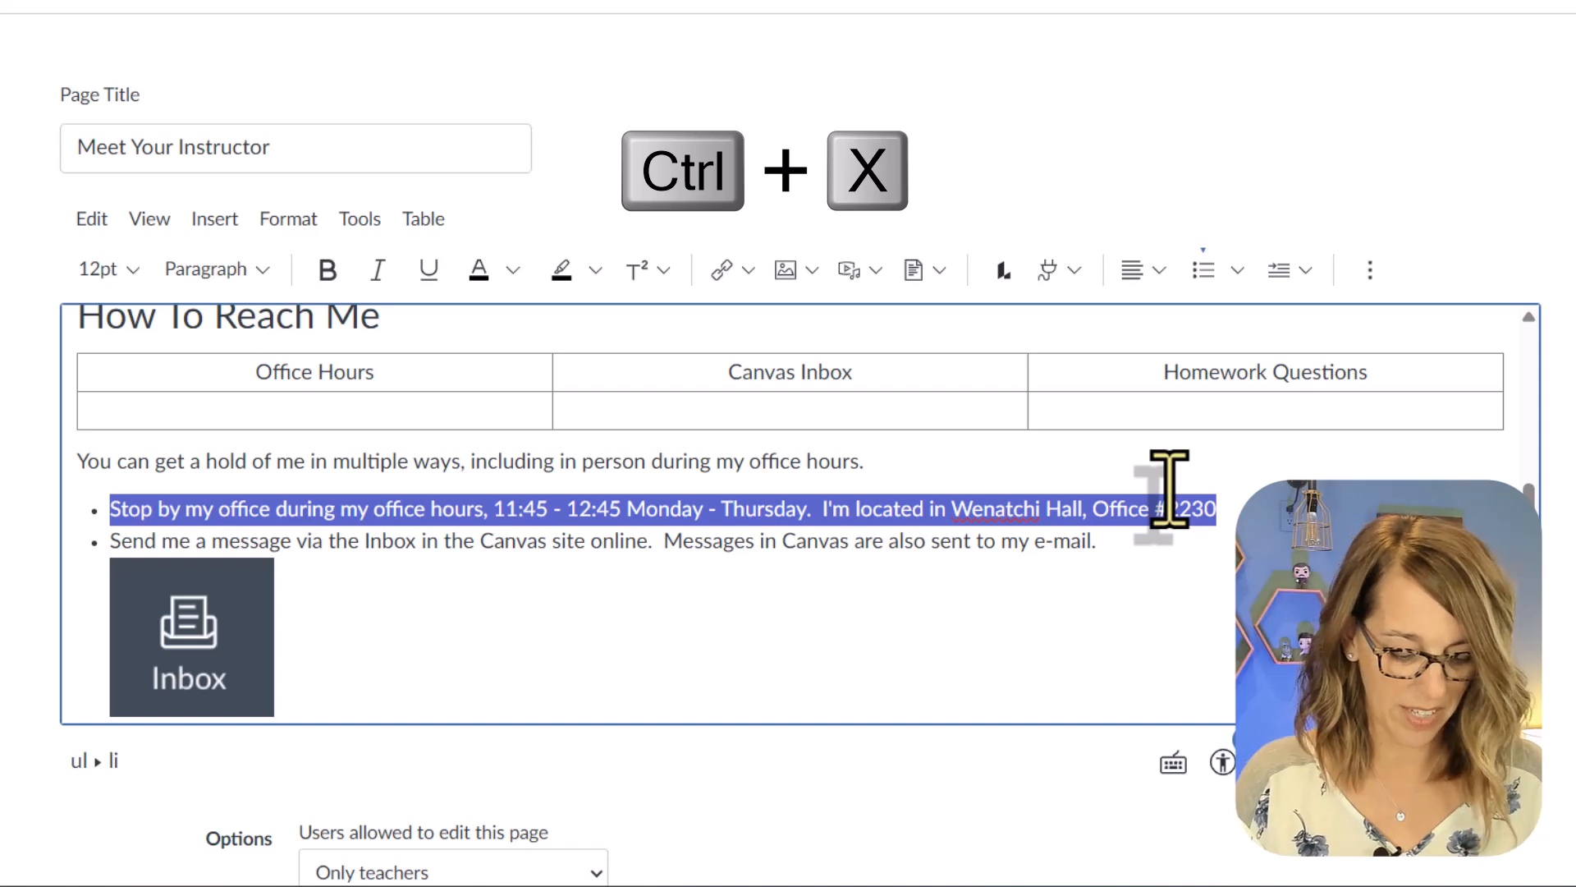
click(262, 410)
key(ctrl+v)
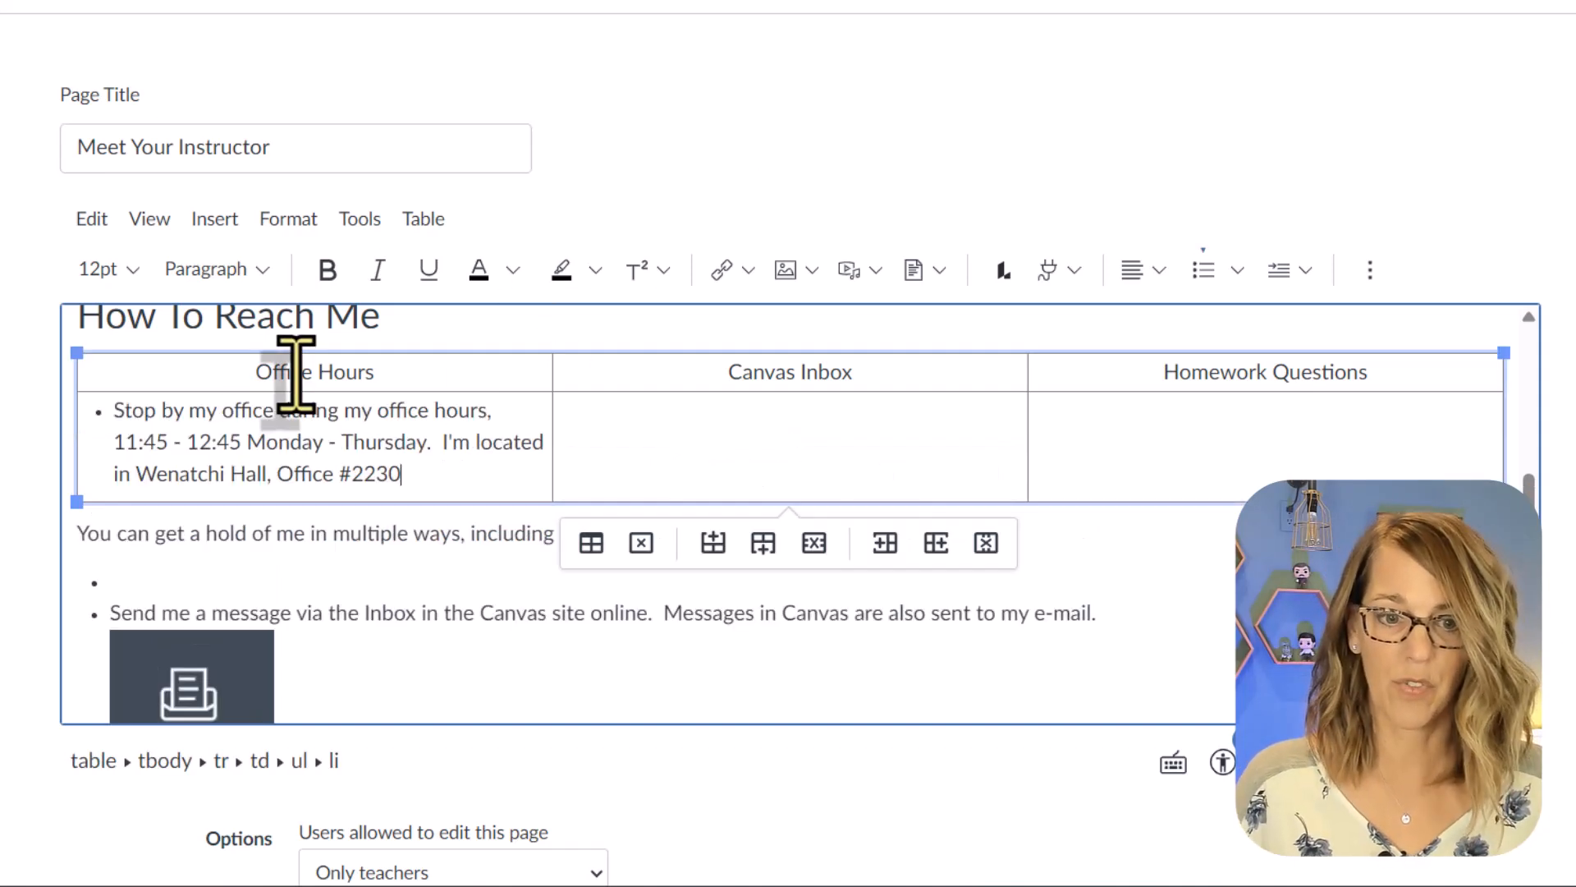
- Remove the bullet from the office hours text, start a new paragraph at "I'm located" and add a line break before 11:45
click(115, 422)
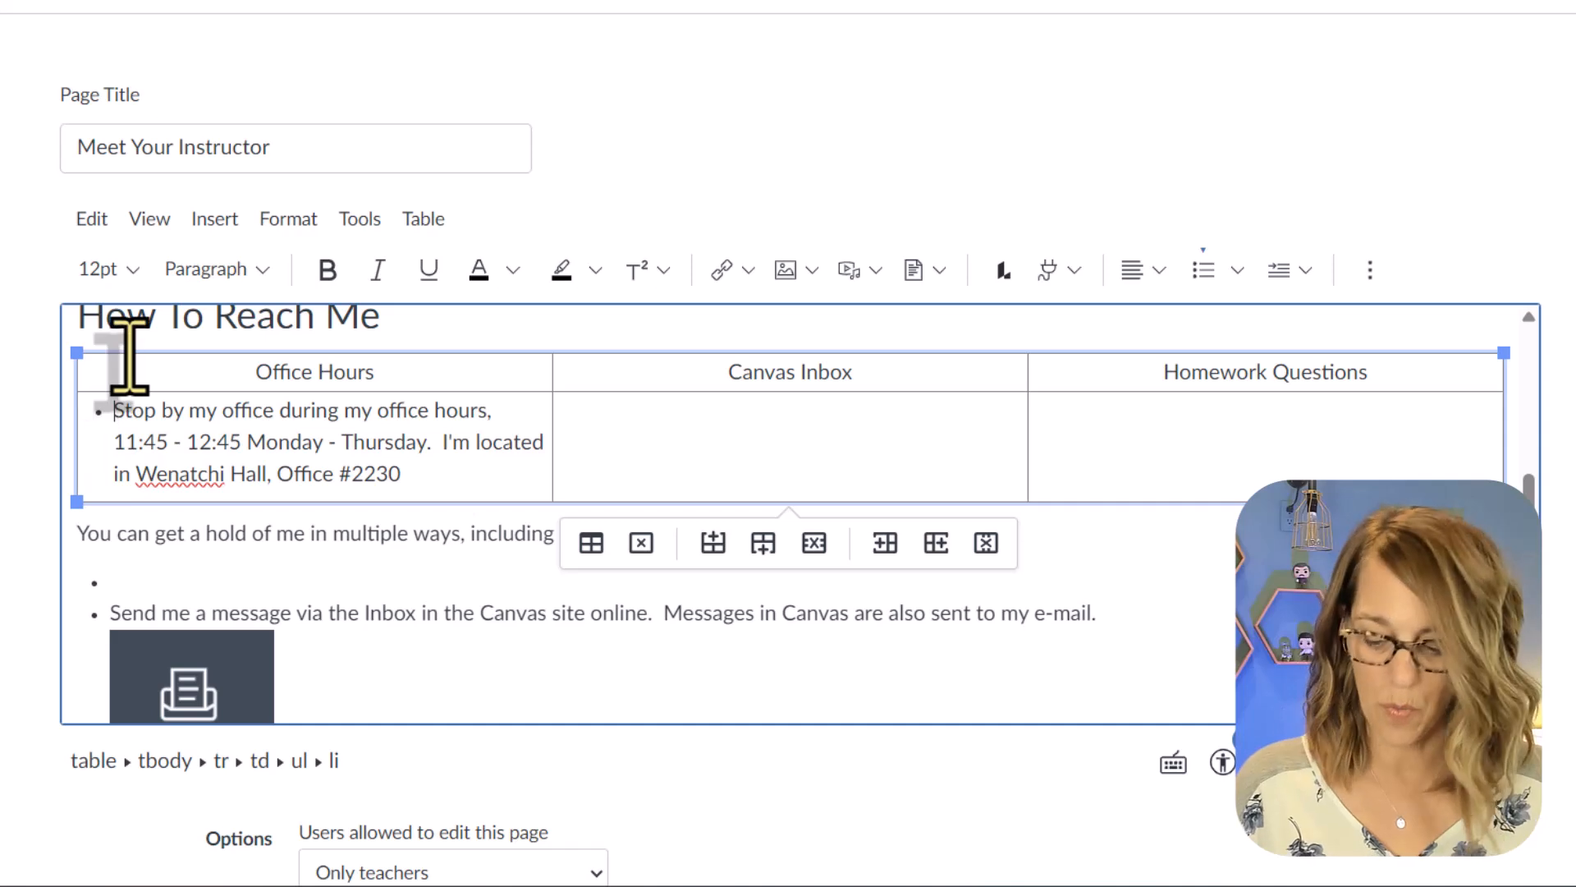
key(BackSpace)
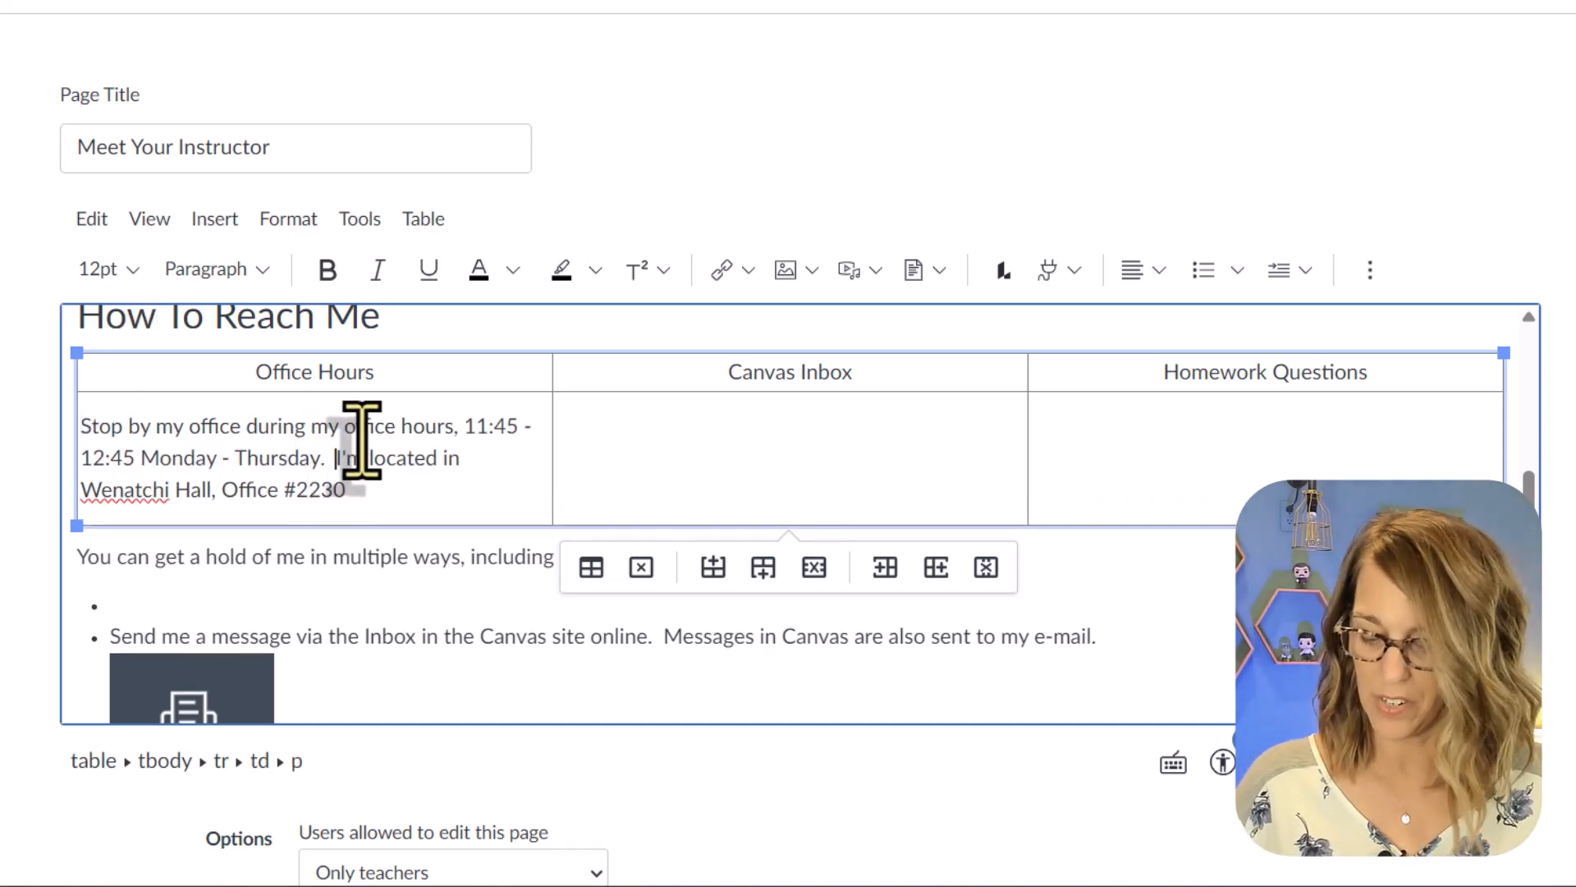
click(361, 448)
key(Return)
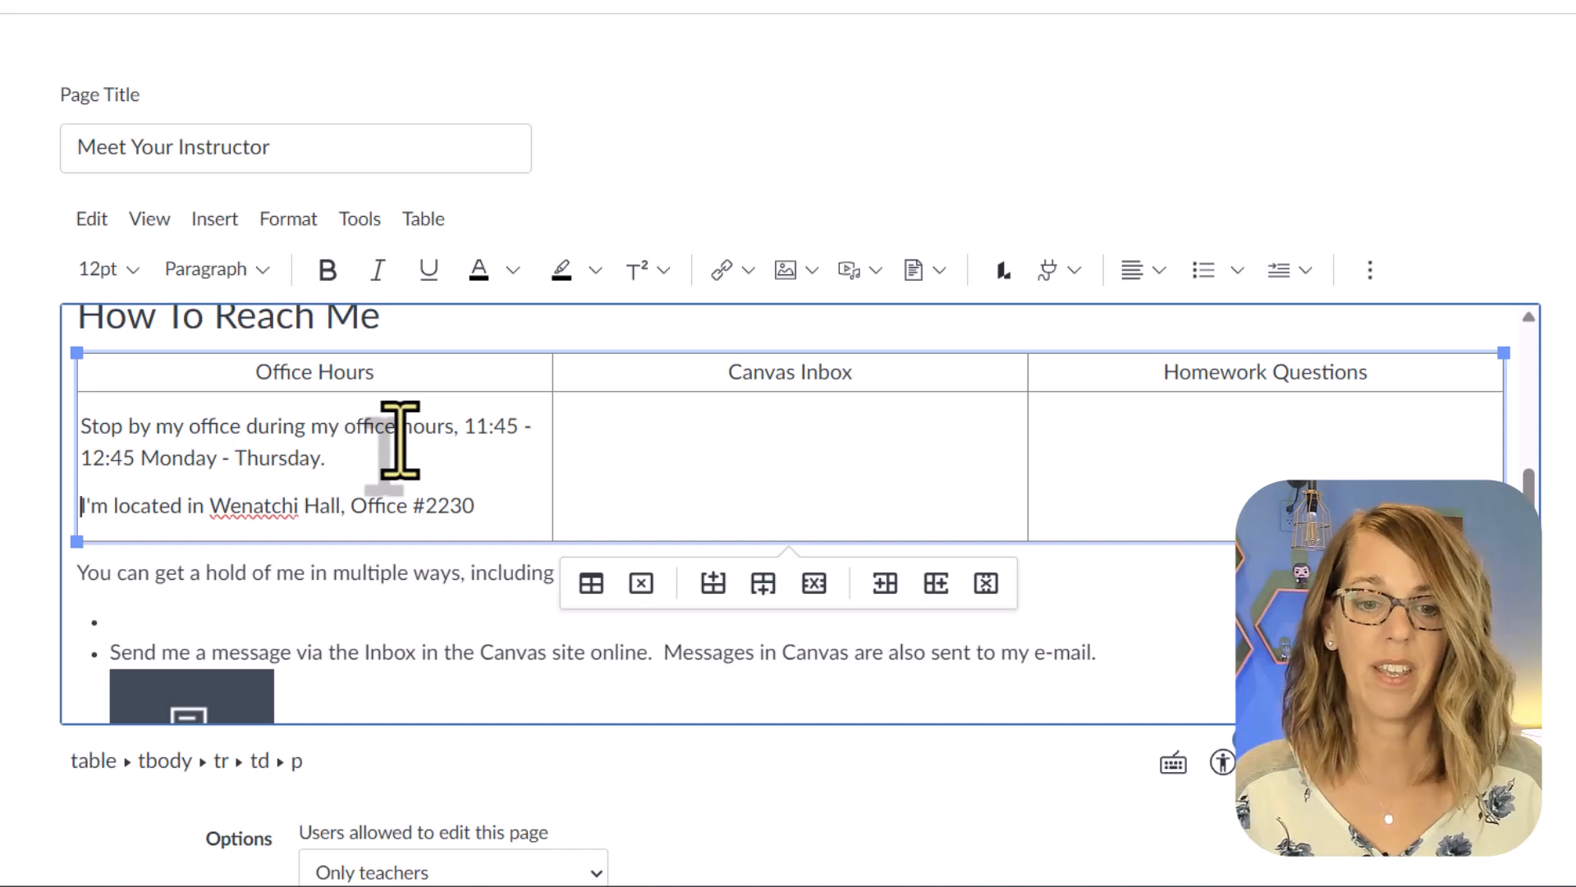
click(465, 429)
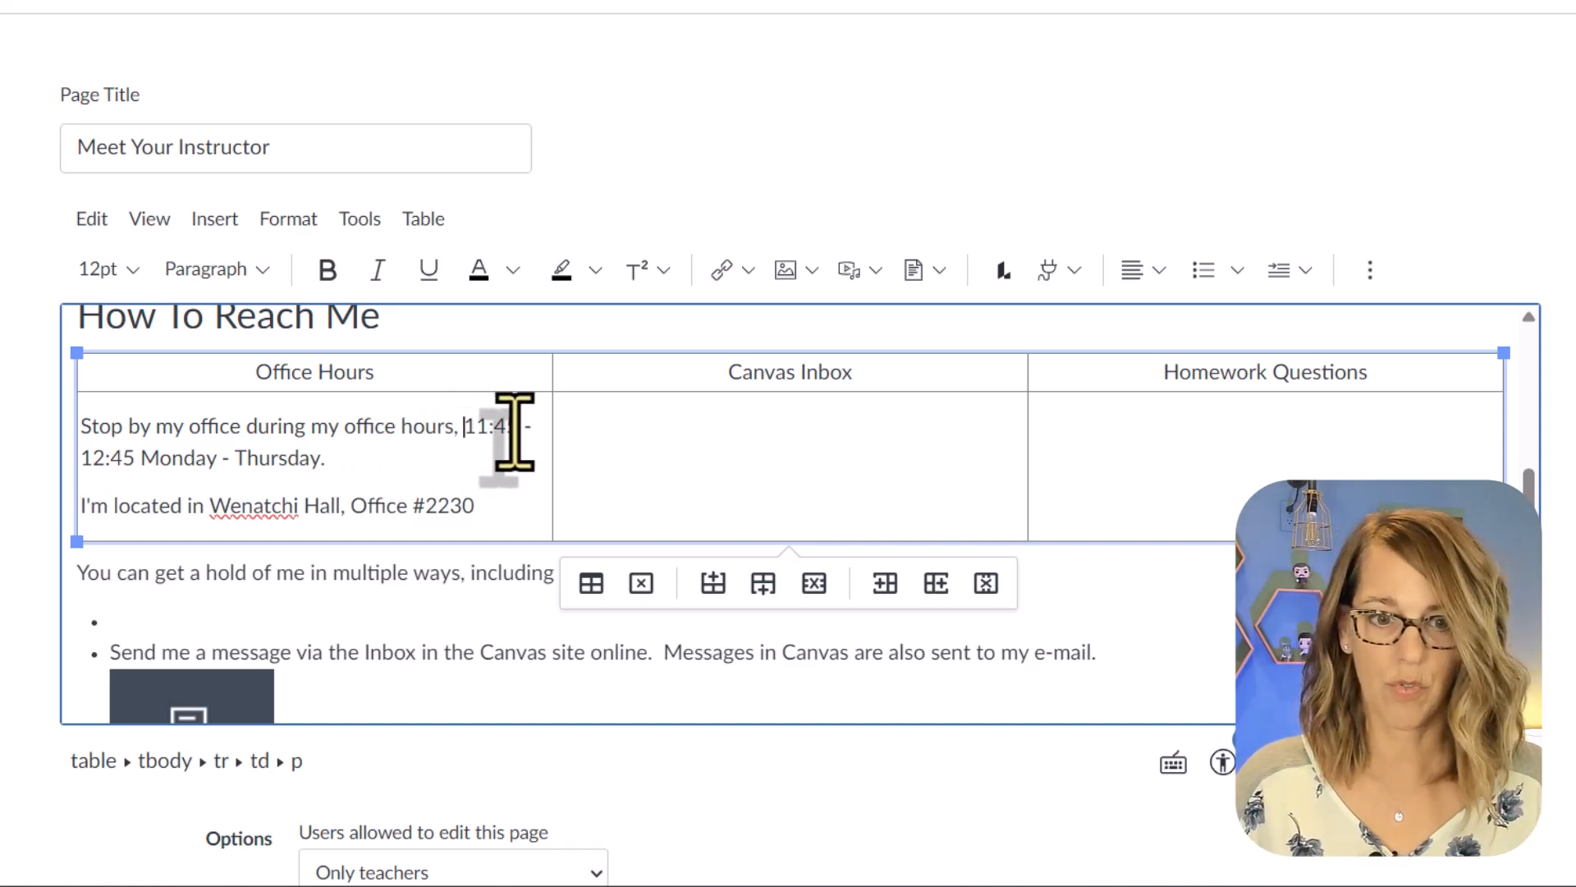
key(shift+Return)
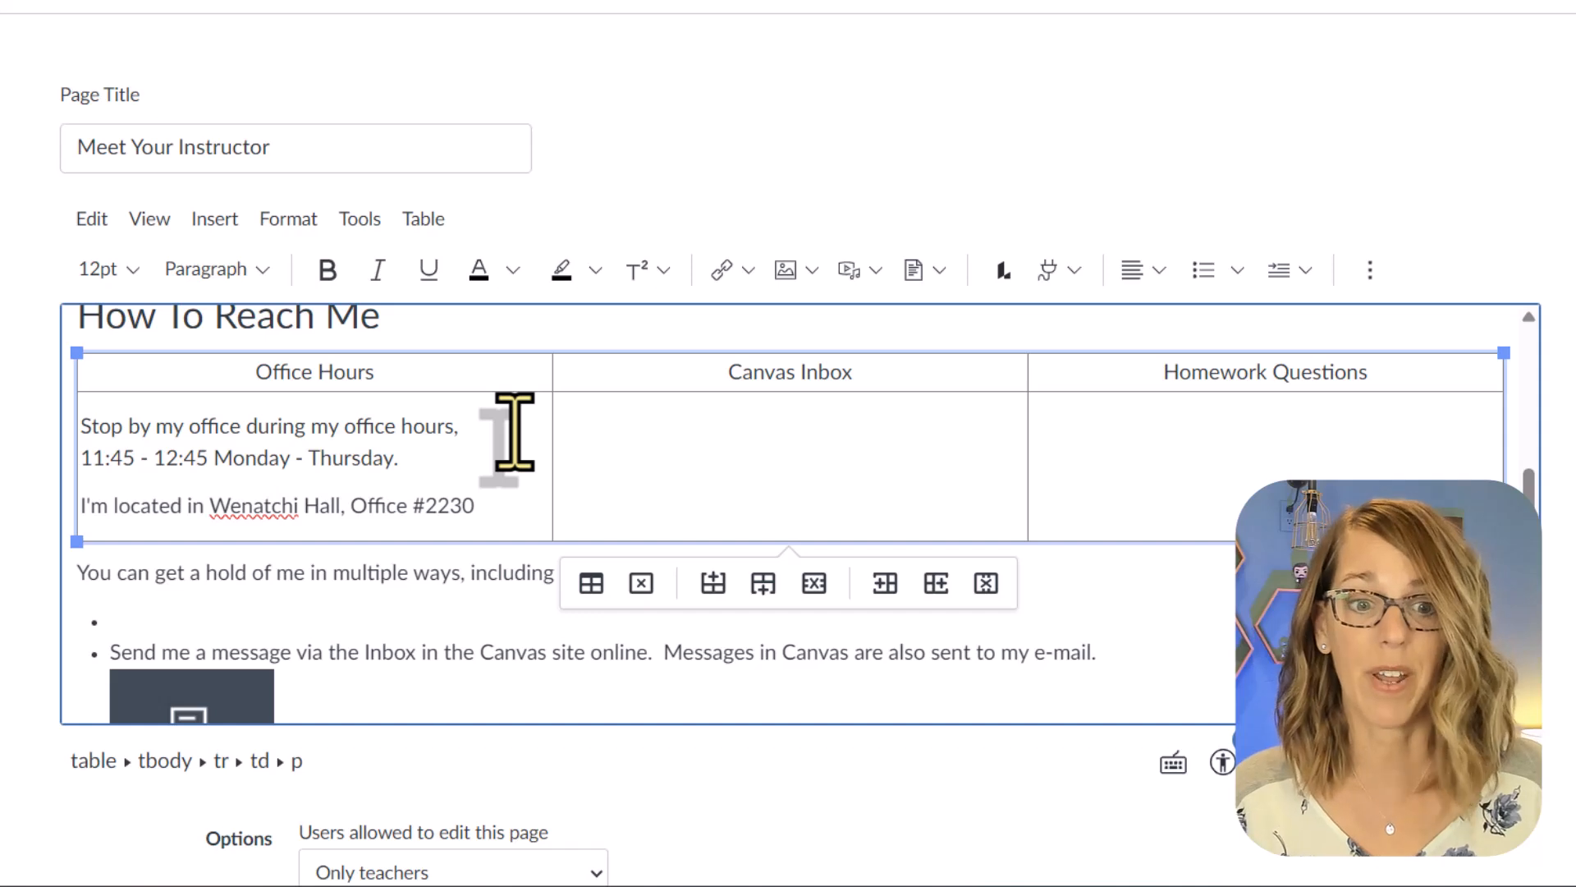
- Center-align both paragraphs in the cell beneath Office Hours
drag(77, 423, 480, 509)
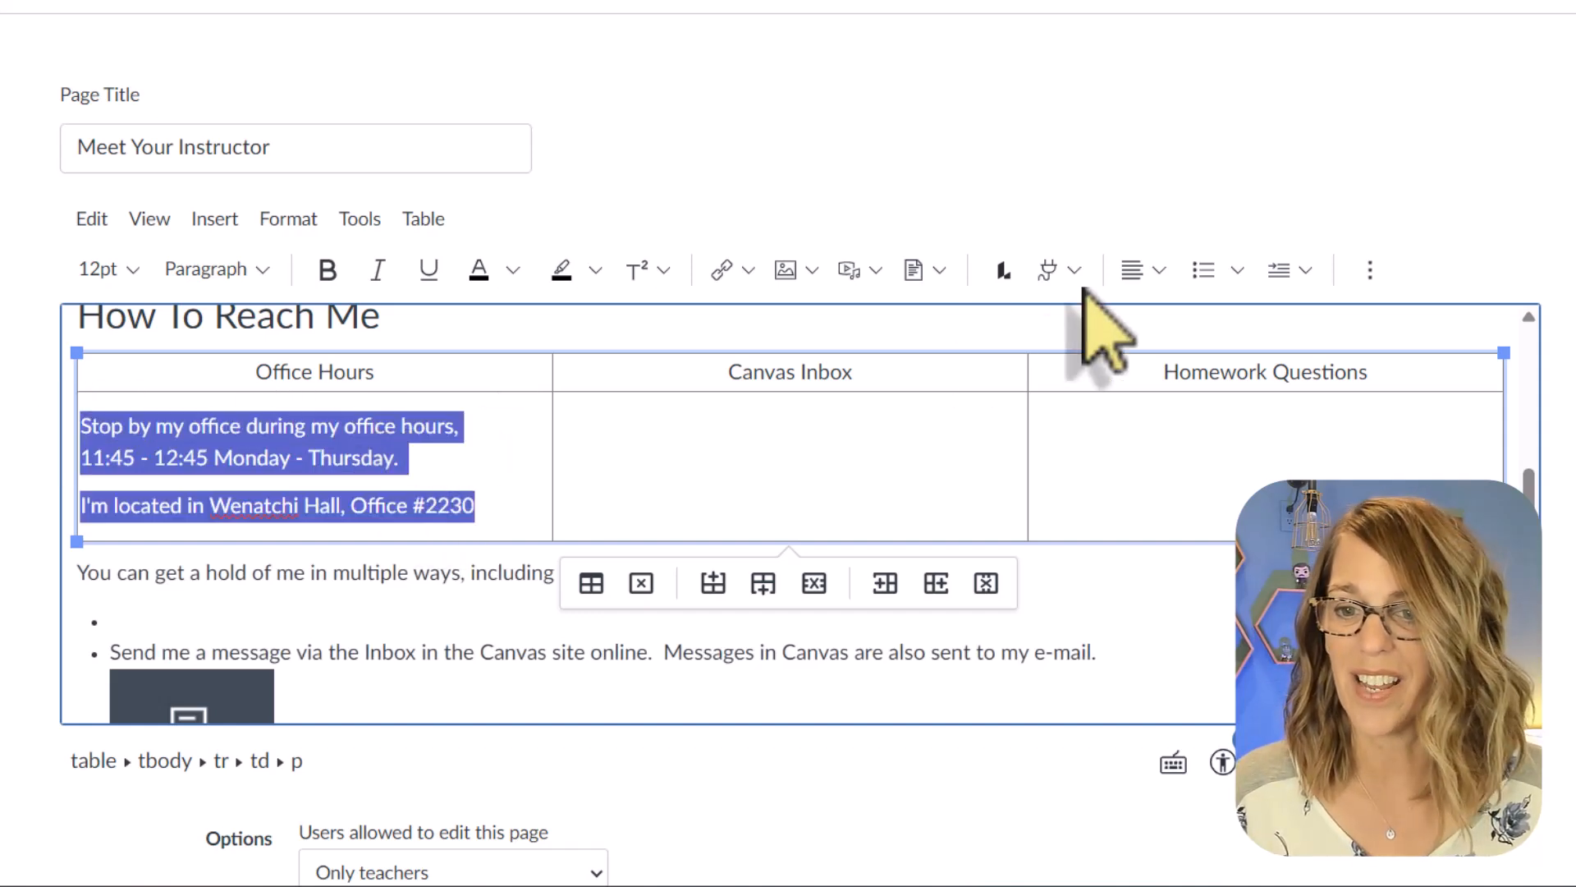
click(1163, 271)
click(1191, 363)
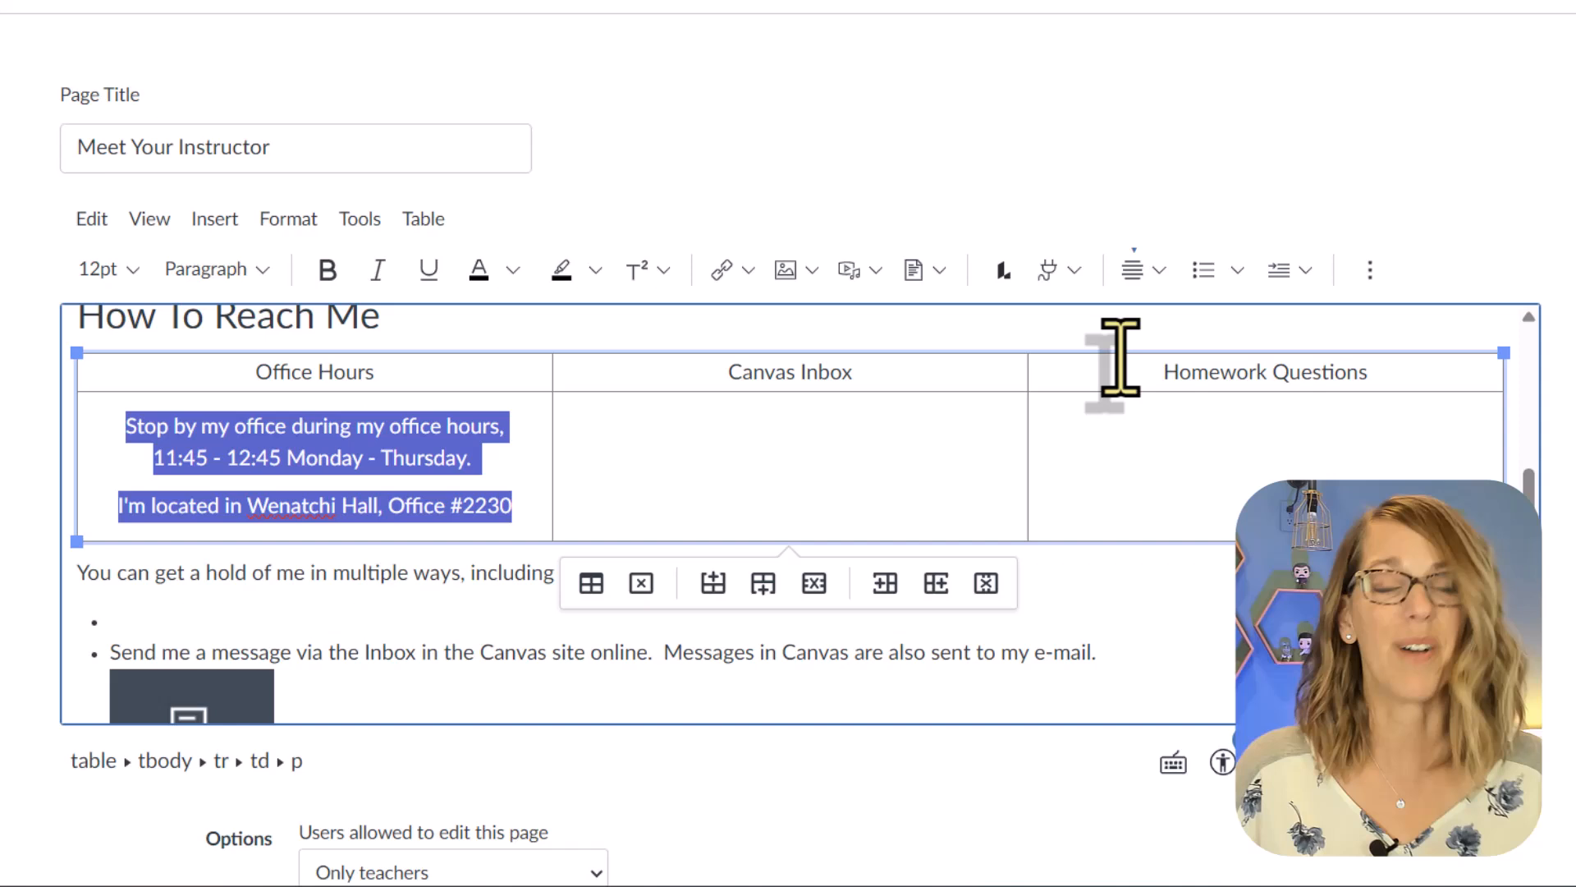
click(683, 458)
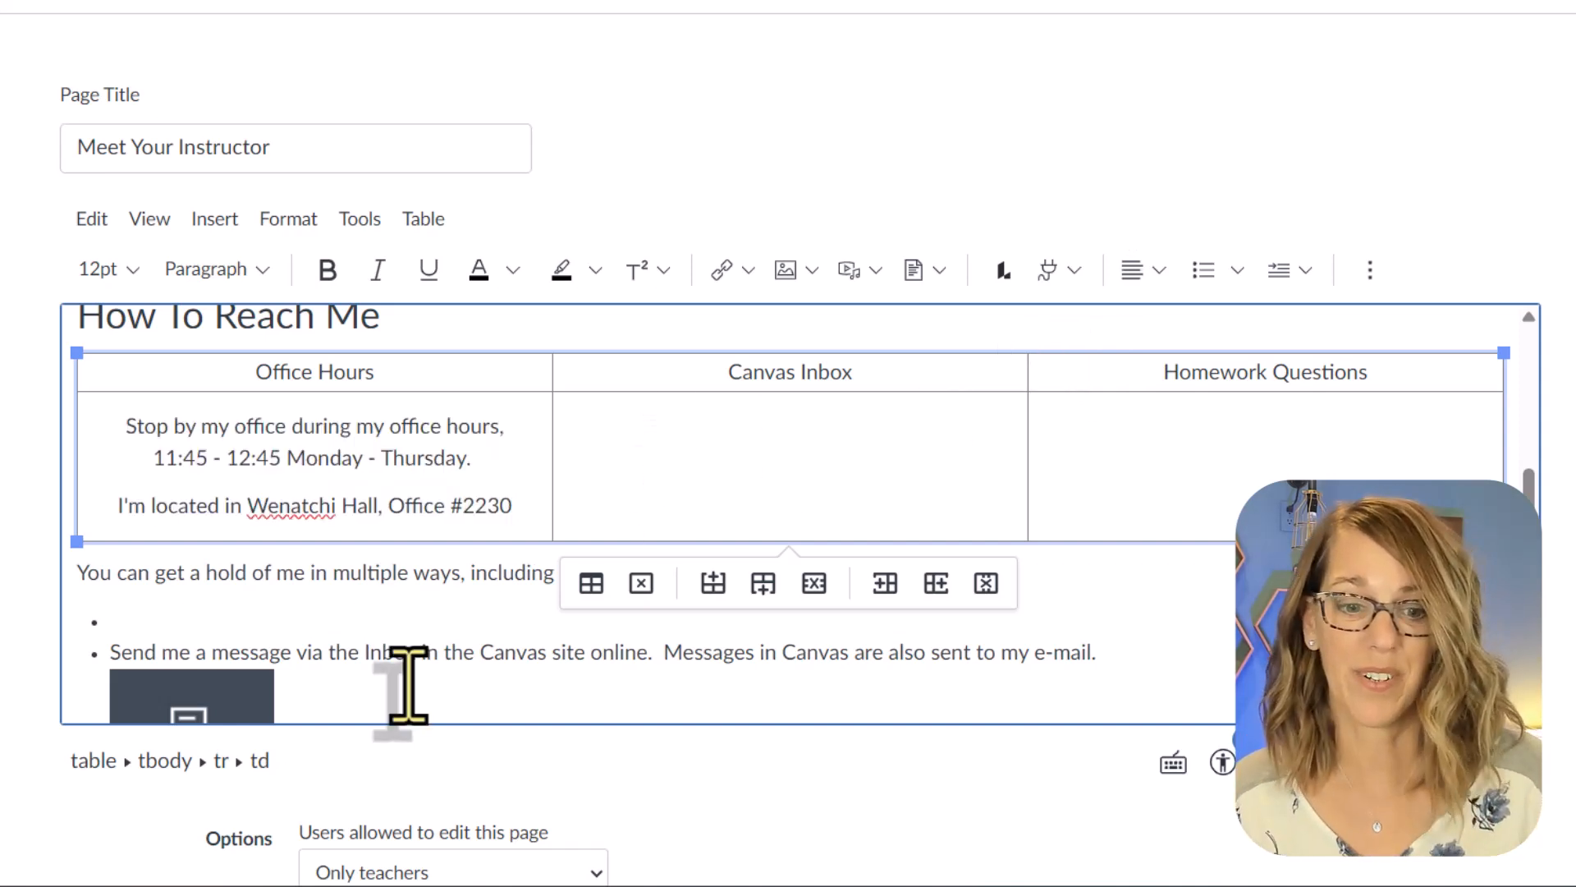
- Copy the bullet text about sending a message via the Inbox into the cell beneath Canvas Inbox
click(430, 648)
scroll(453, 632, down, 2)
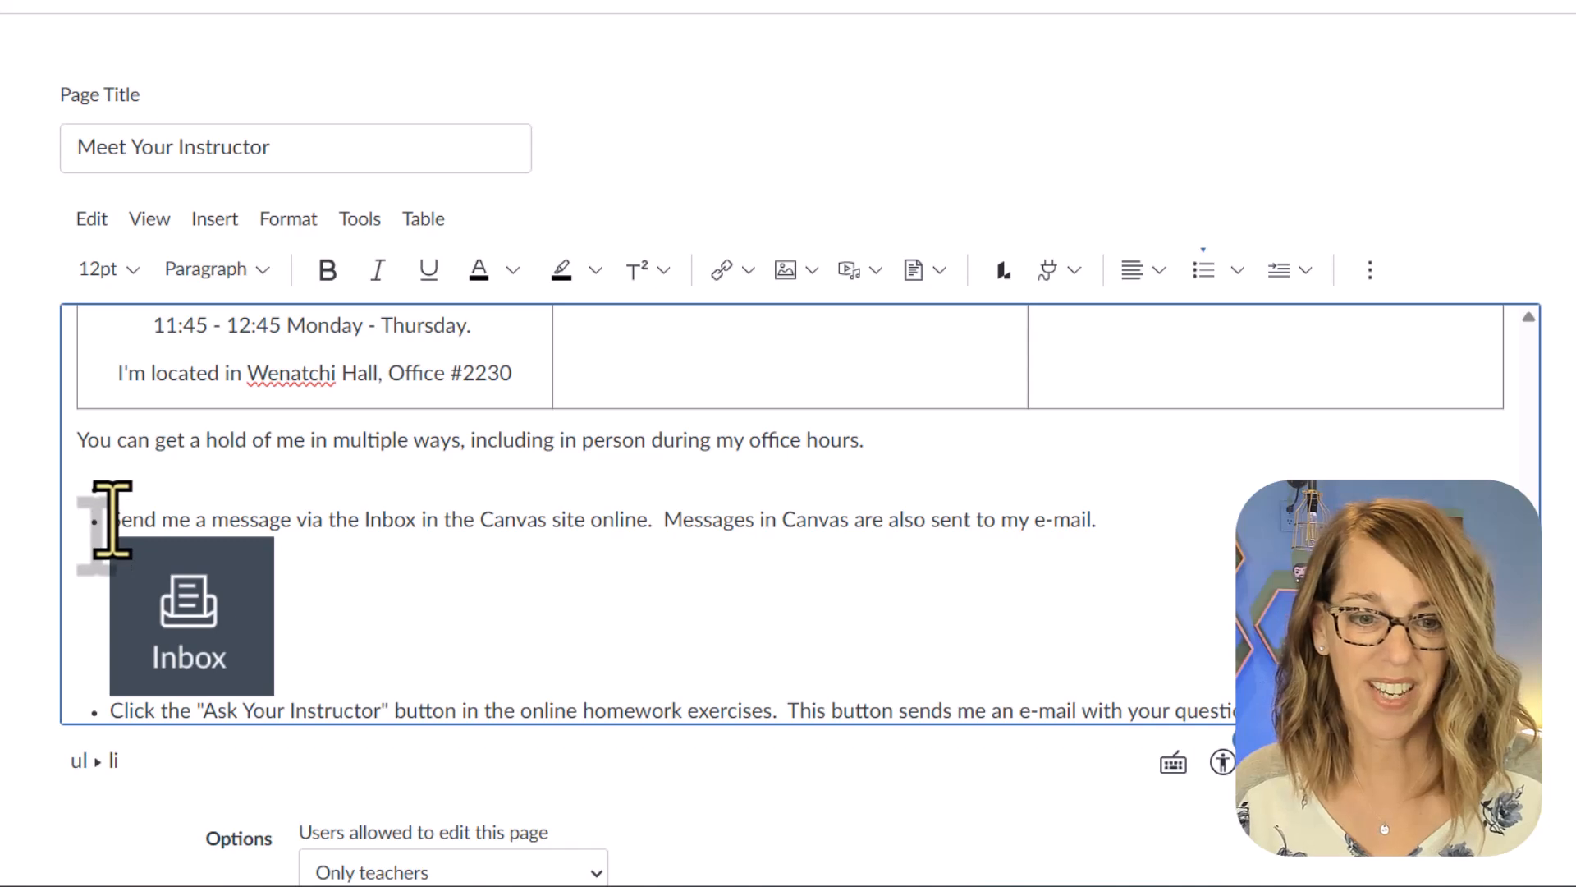
drag(112, 526, 1100, 522)
key(ctrl+c)
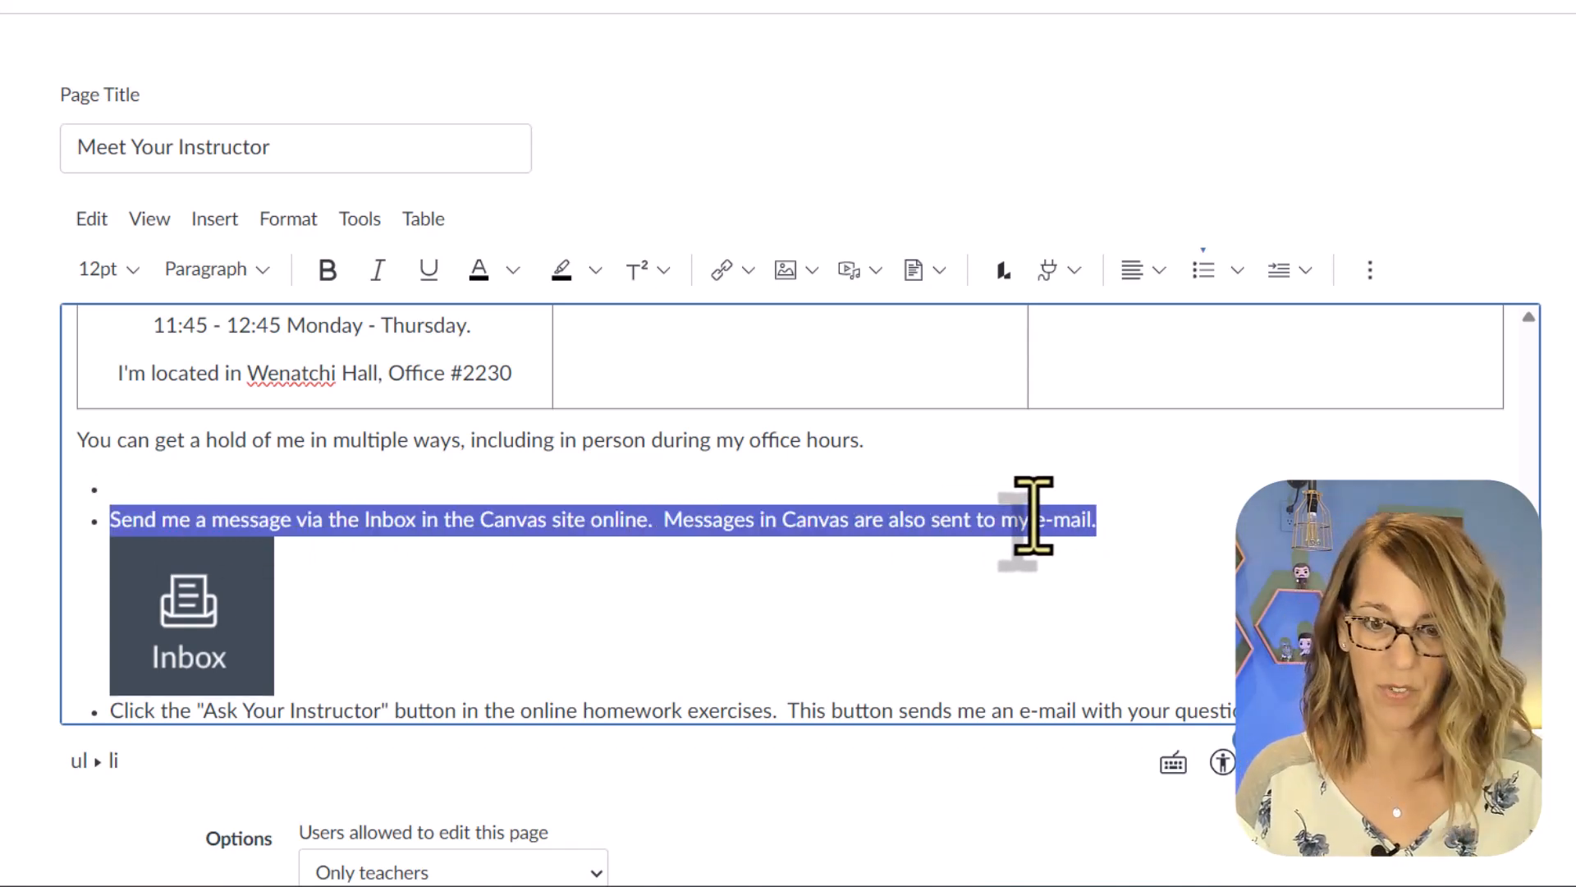
scroll(821, 538, up, 3)
click(620, 583)
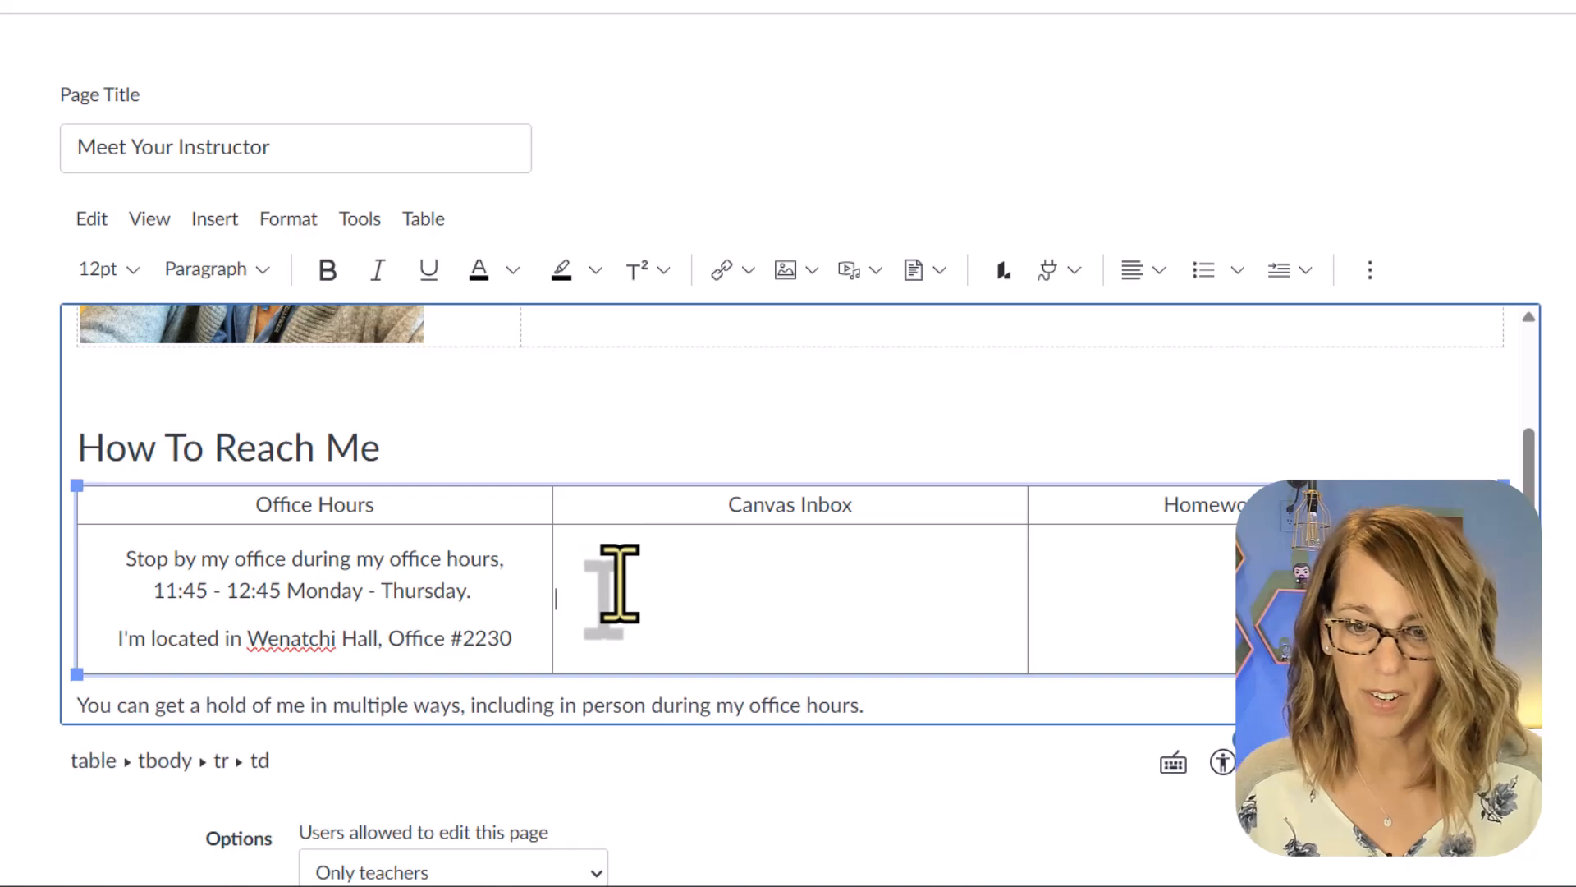
key(ctrl+v)
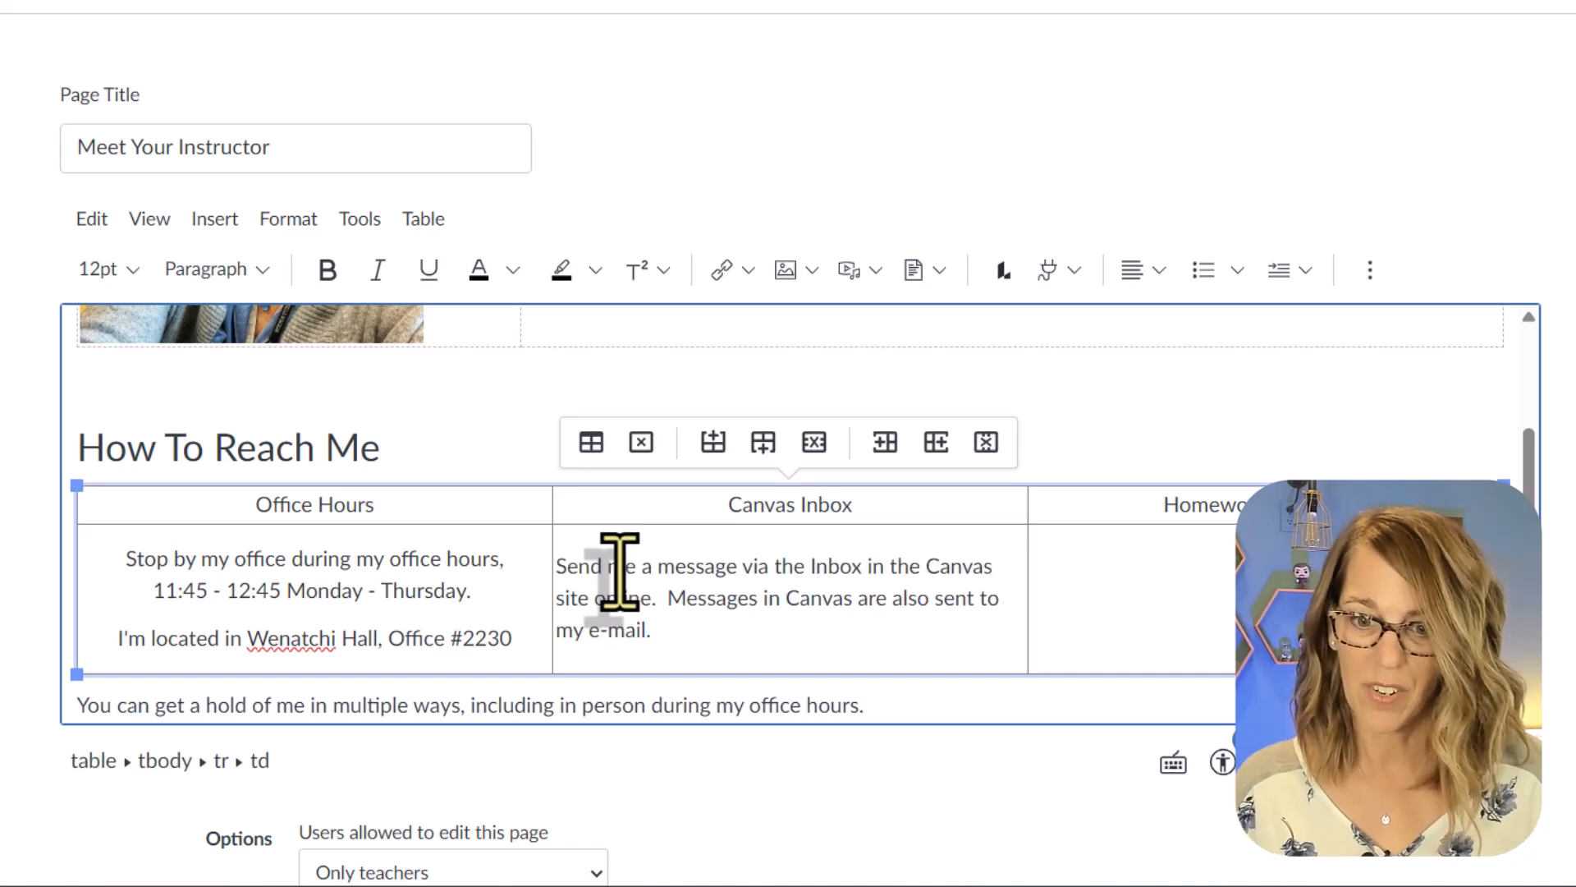
- Move the Inbox image from the bulleted list to a new line below the message text in the Canvas Inbox column
scroll(780, 601, down, 3)
click(234, 636)
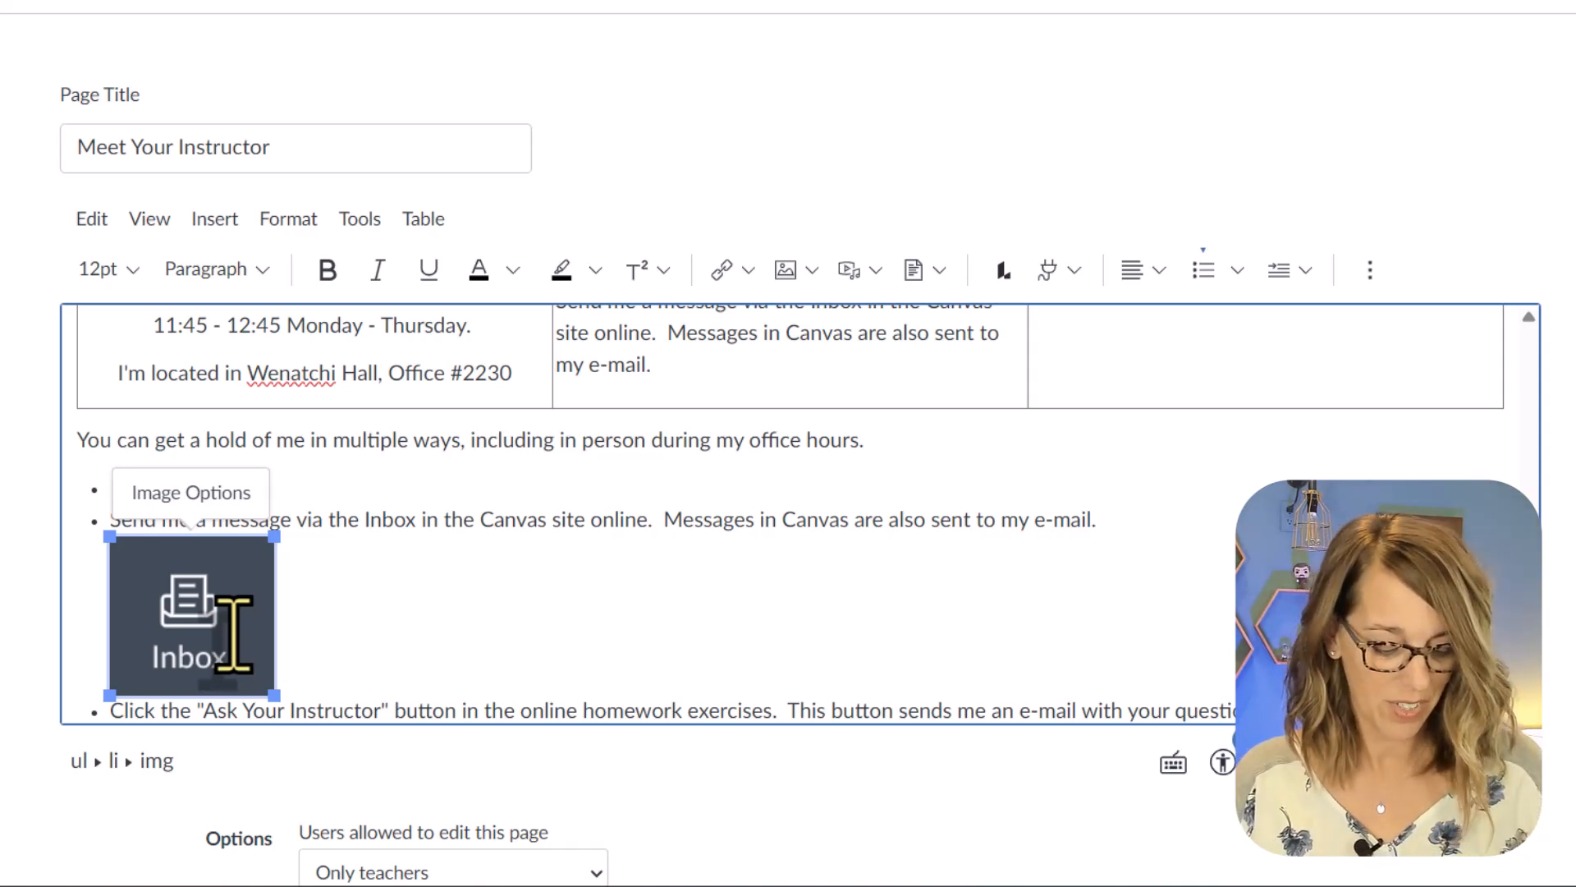
key(ctrl+x)
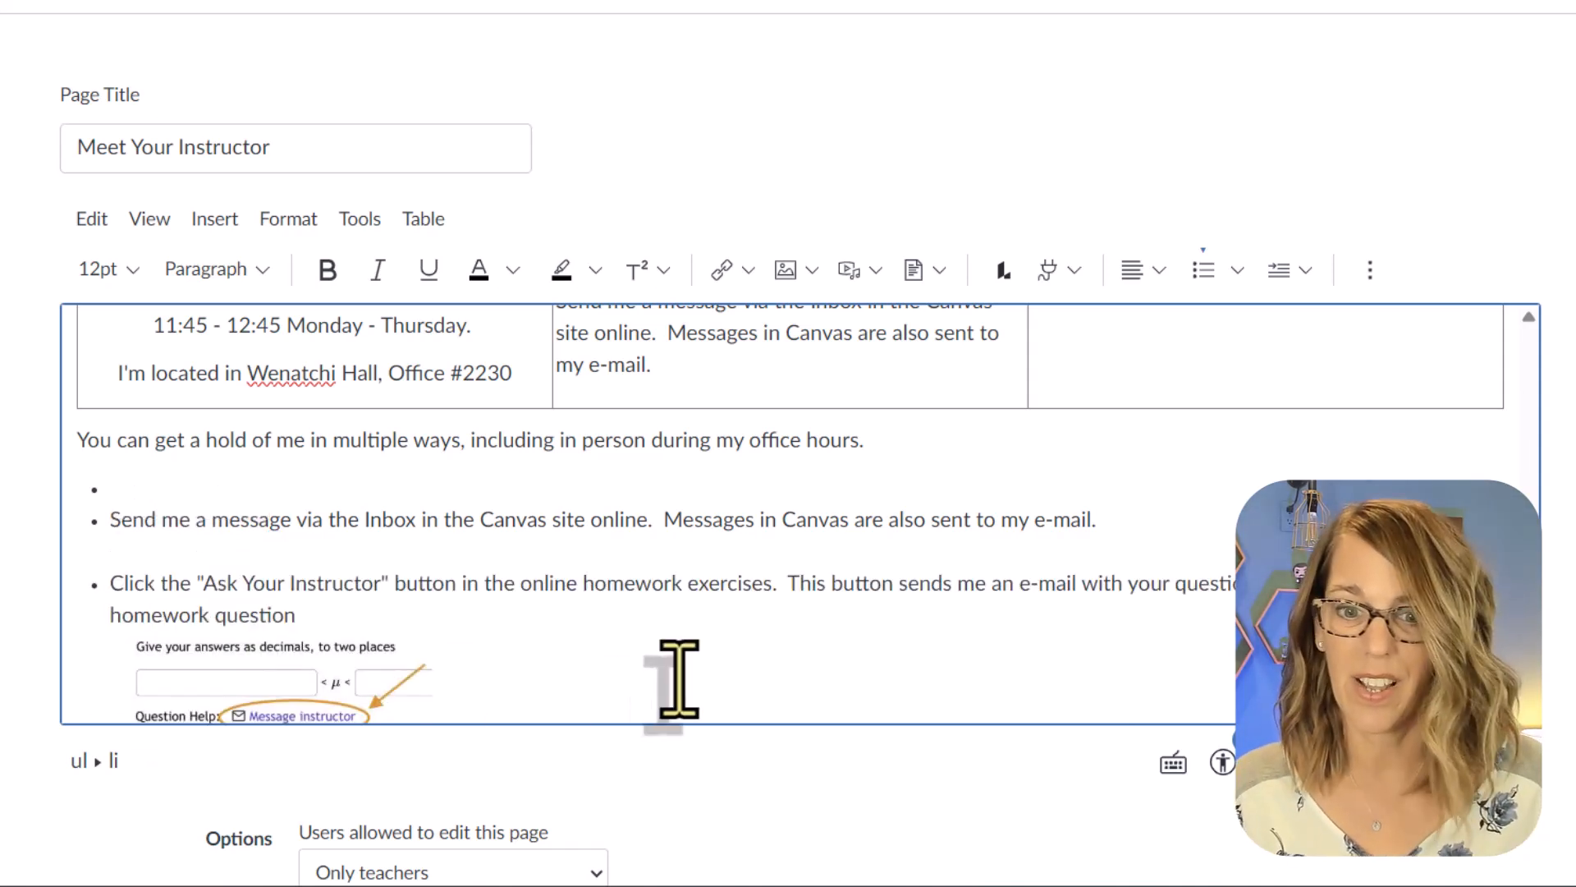
scroll(668, 668, up, 2)
click(710, 505)
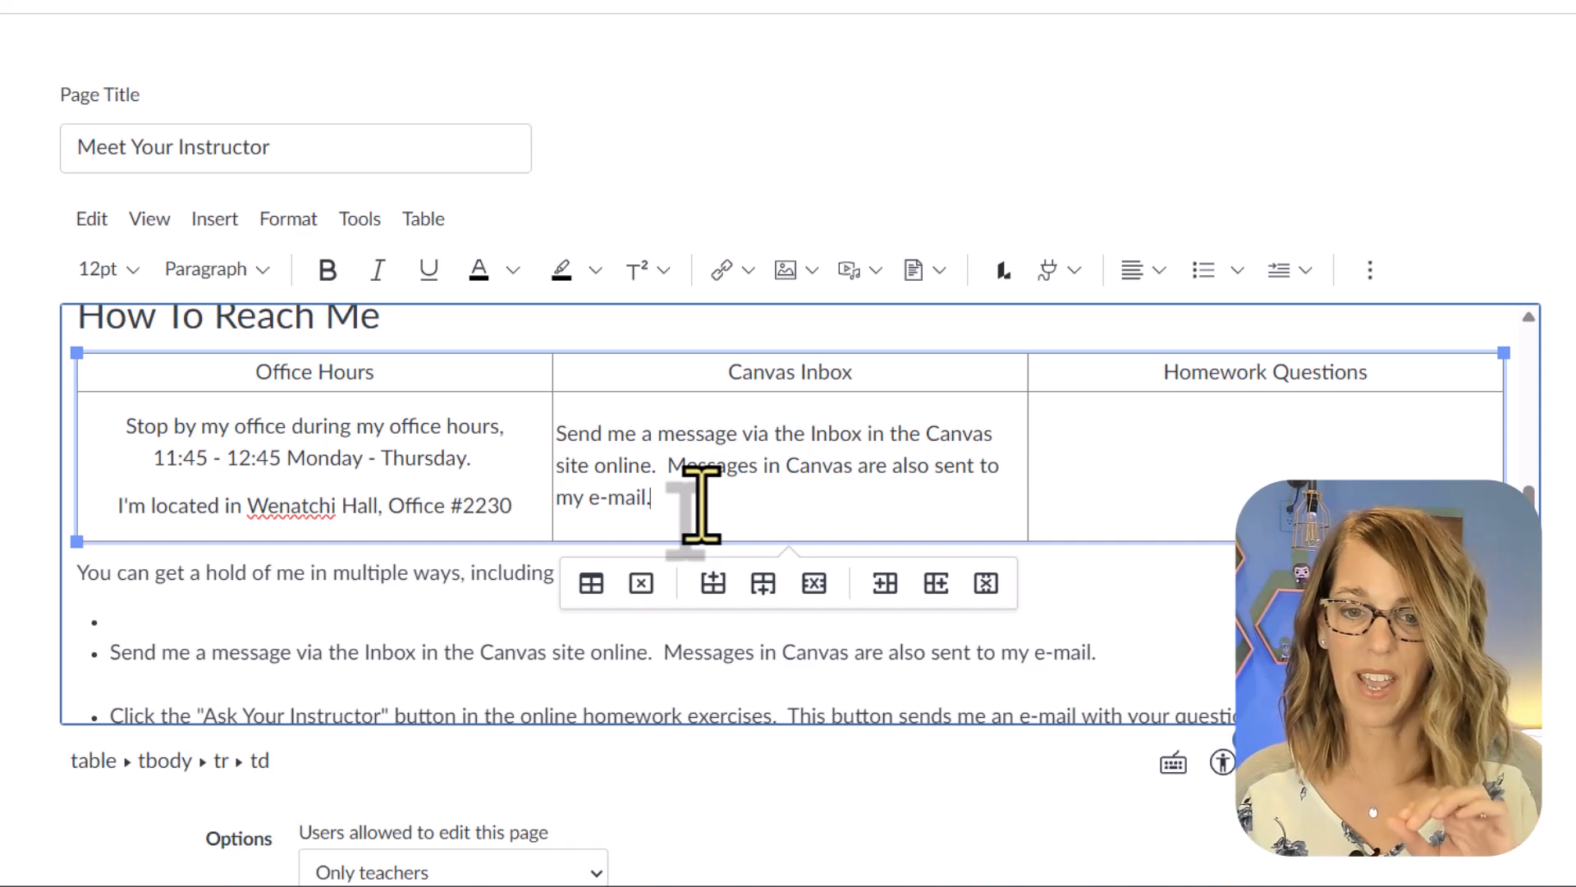
key(Return)
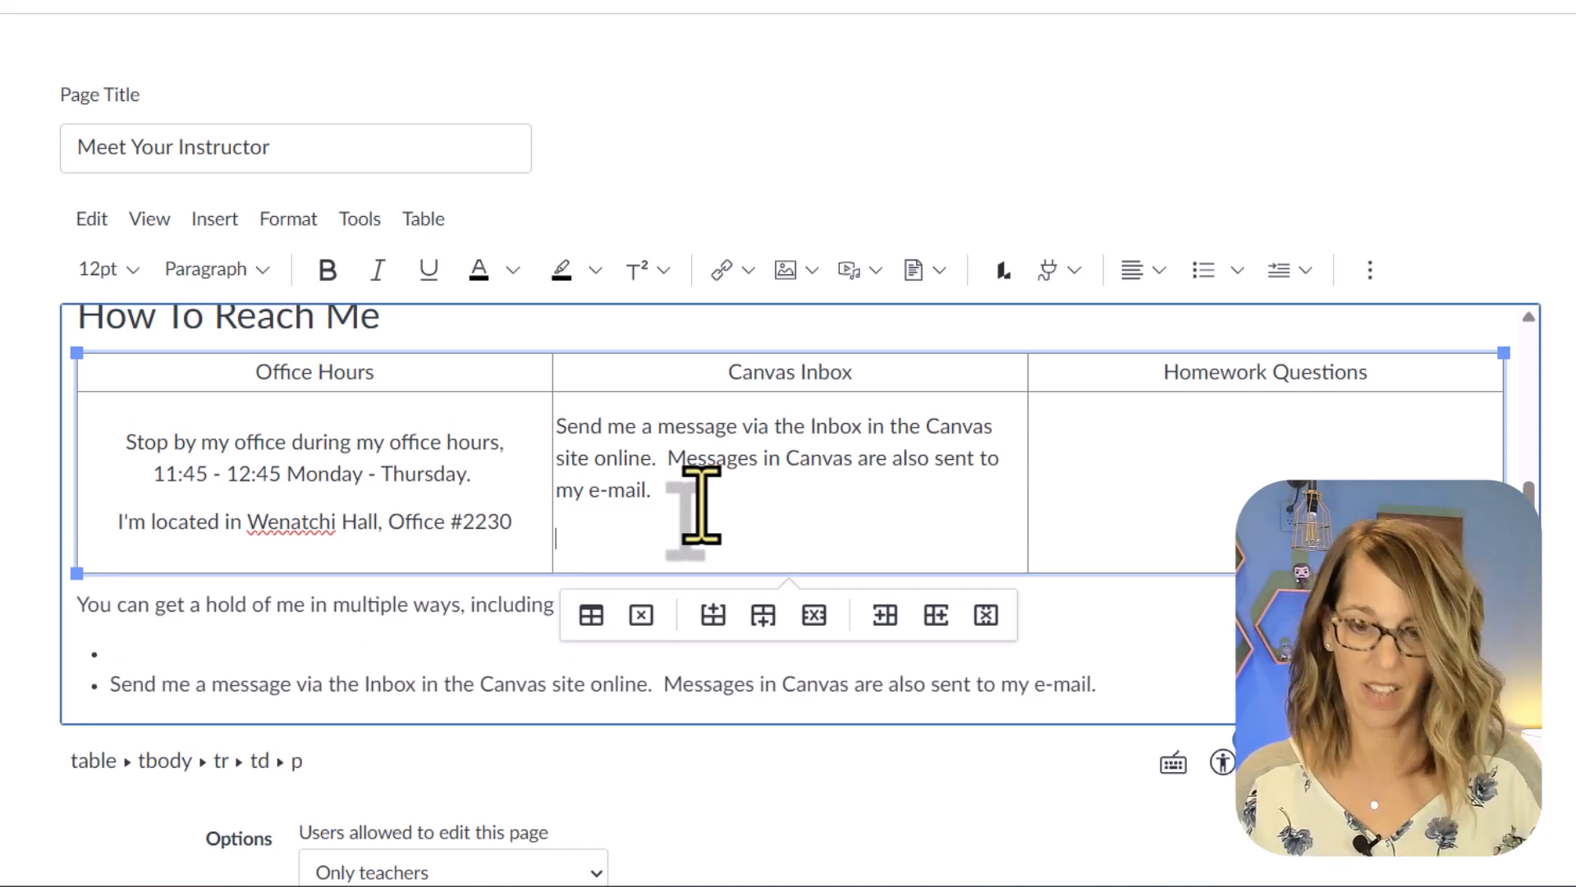
key(ctrl+v)
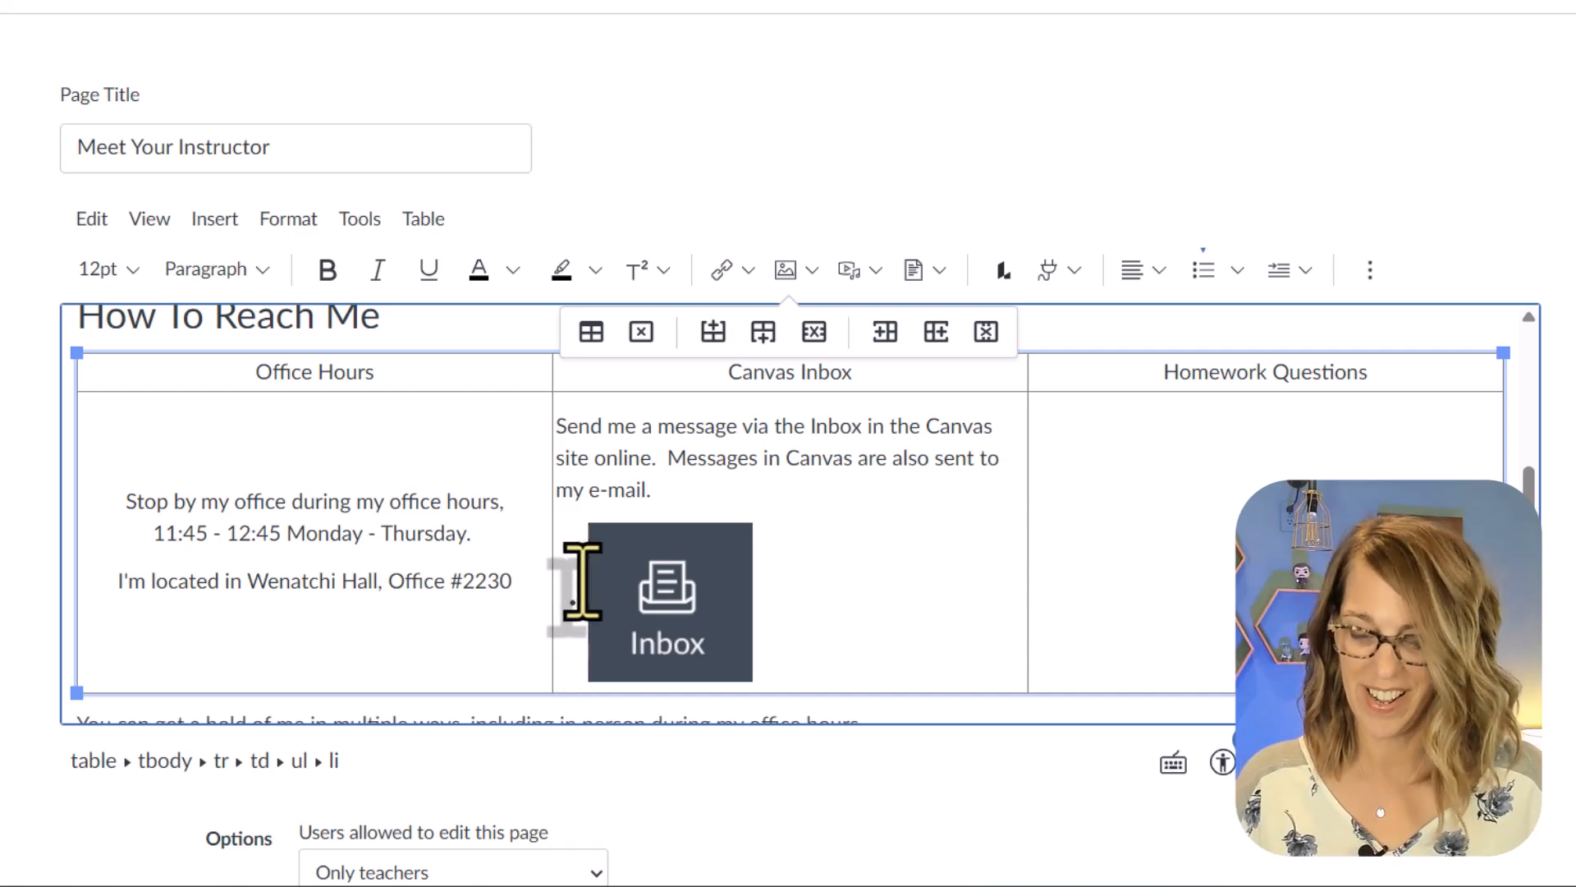
- Remove the bullet from the Inbox image in the Canvas Inbox column and center-align the image
key(BackSpace)
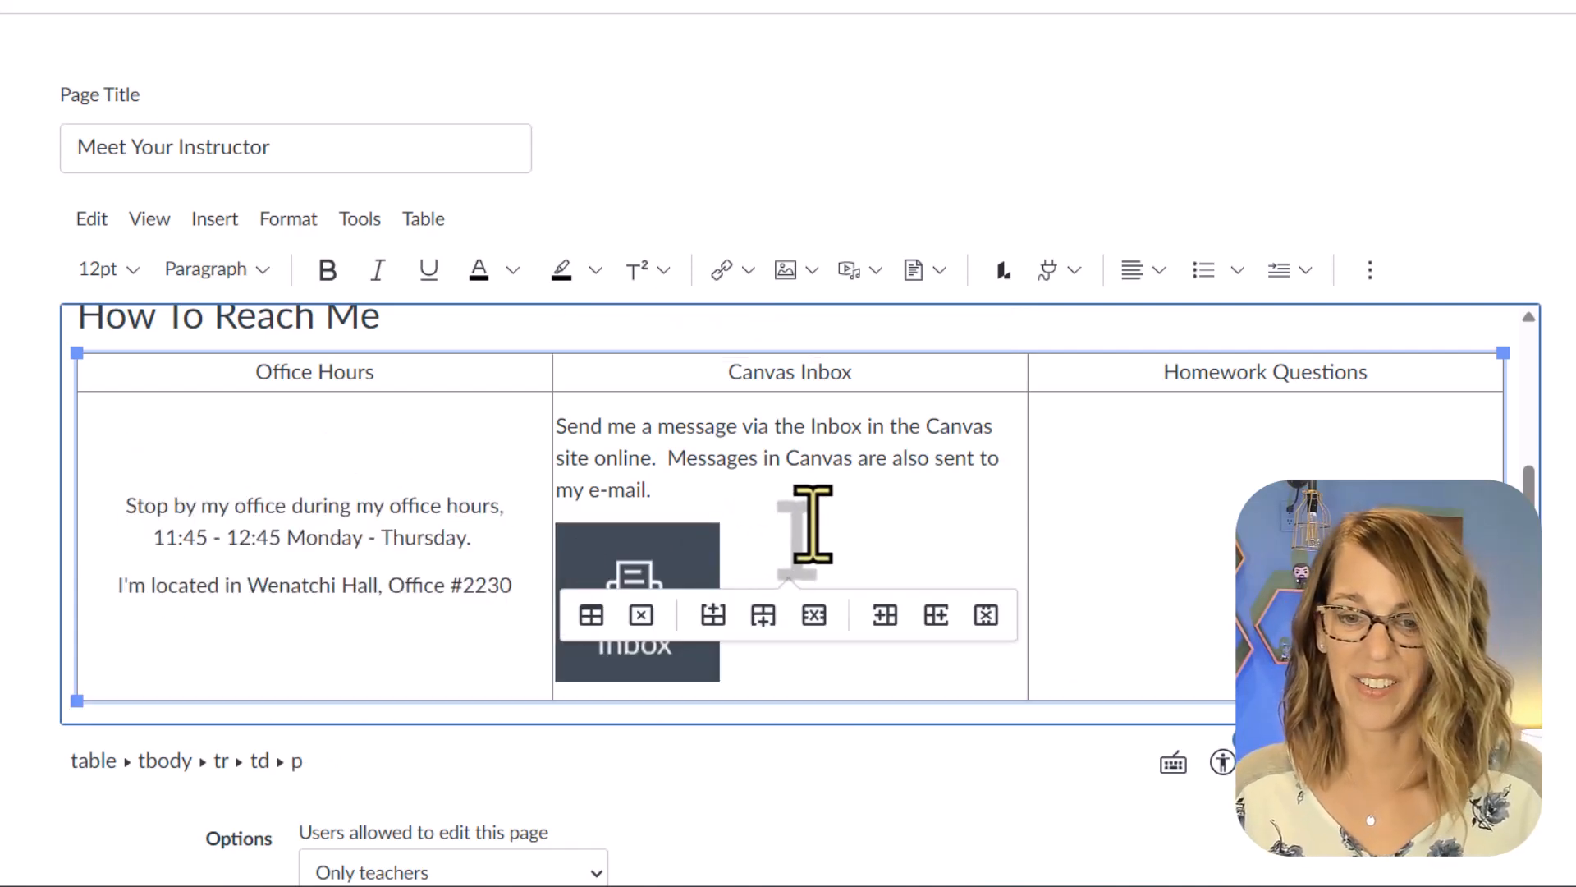
click(688, 597)
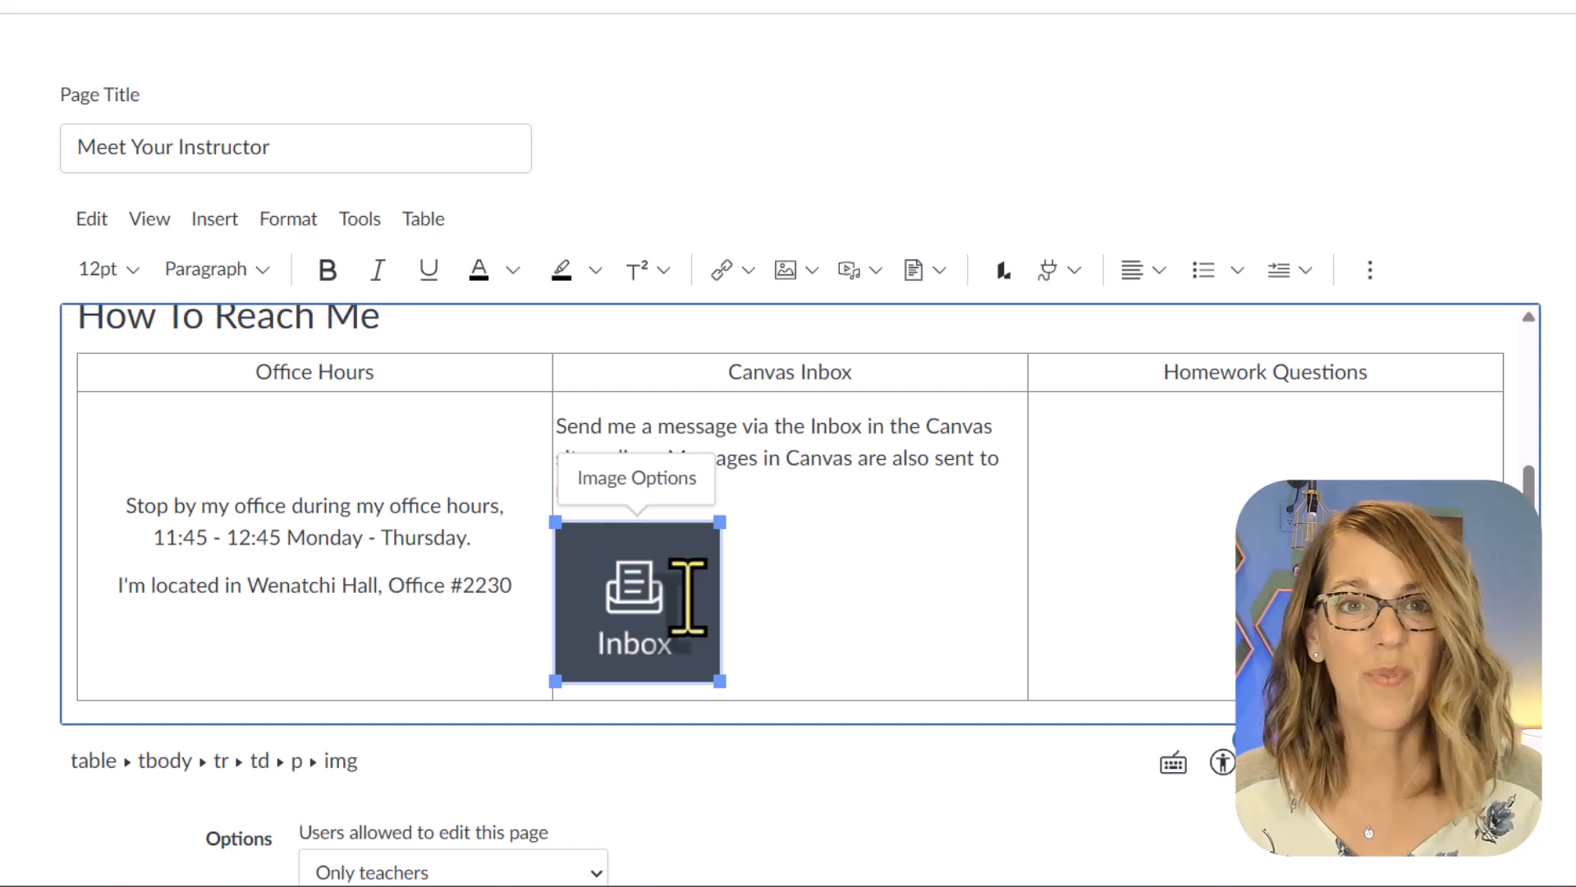
click(1159, 271)
click(1182, 359)
click(1096, 558)
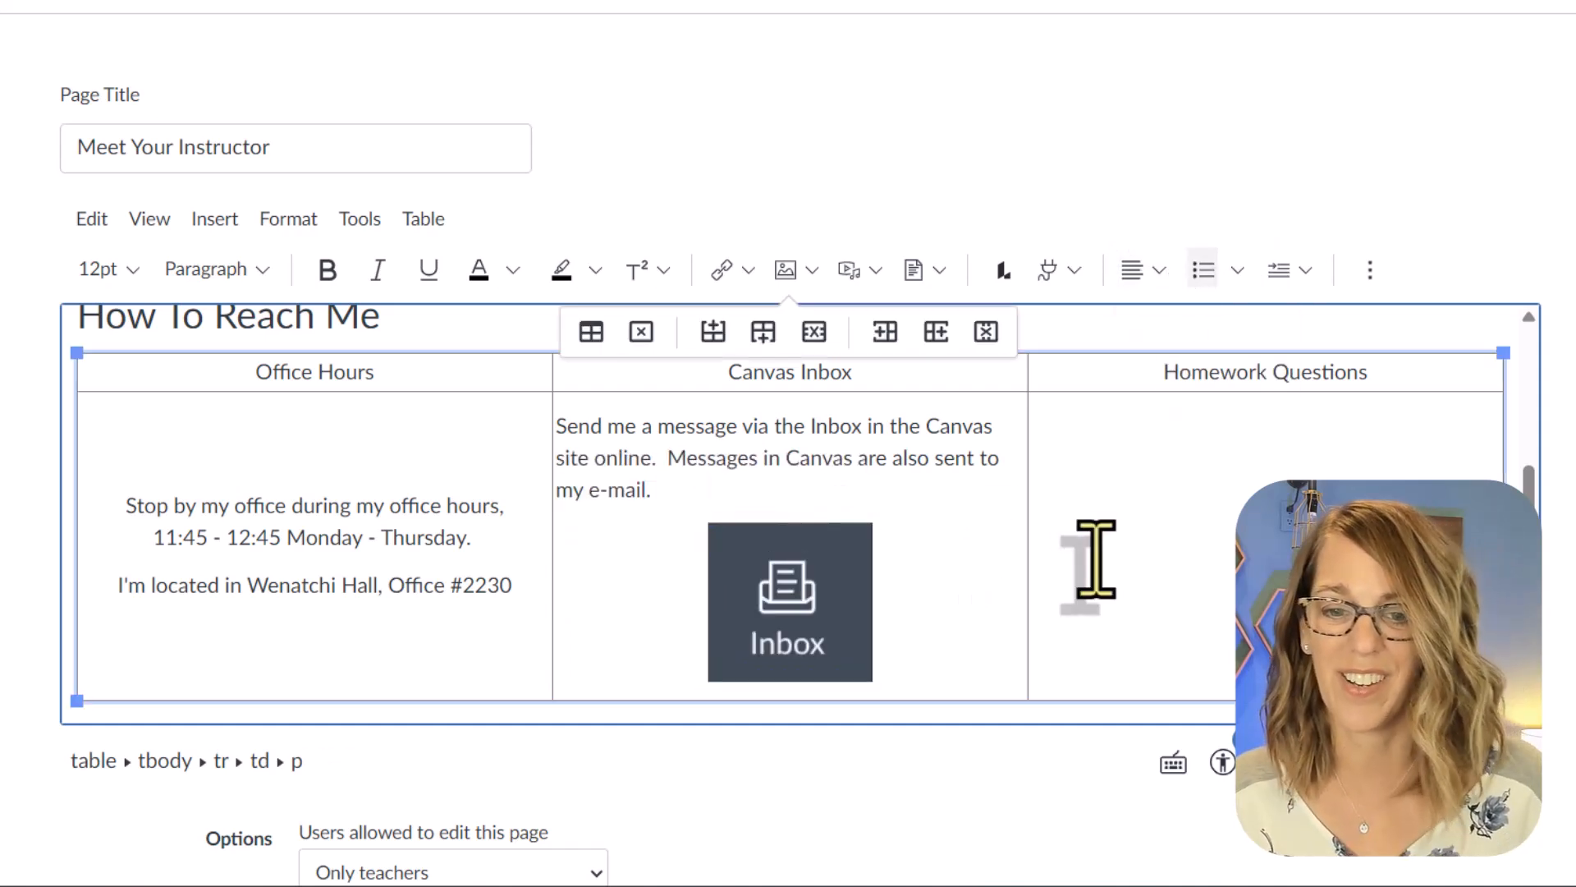
- Copy the "Ask Your Instructor" bullet text into the cell beneath Homework Questions
scroll(1096, 558, down, 5)
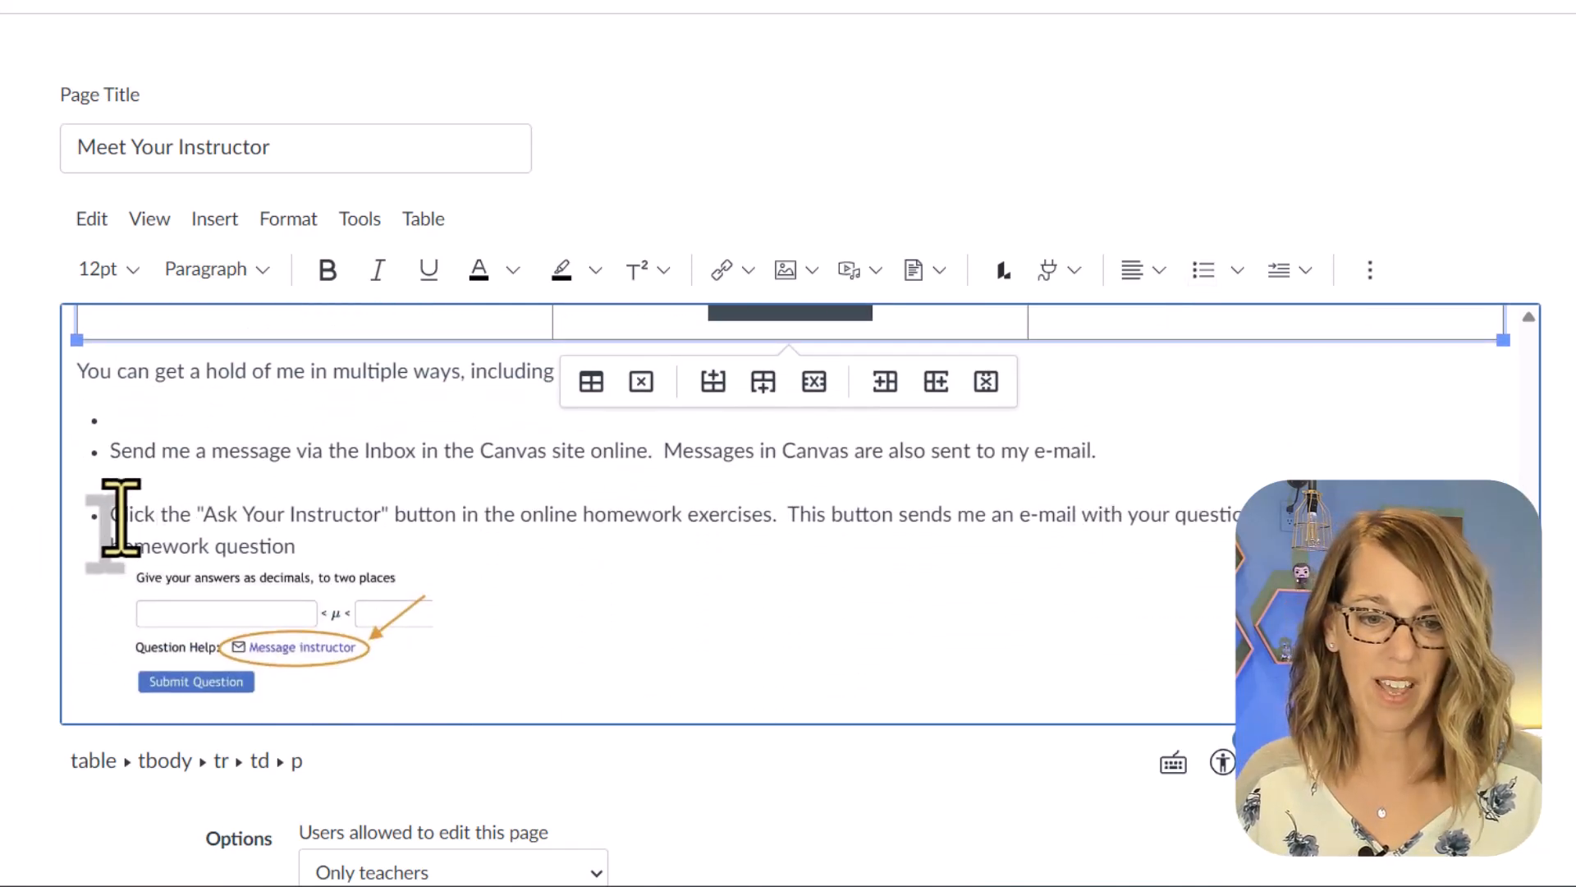
drag(105, 514, 316, 546)
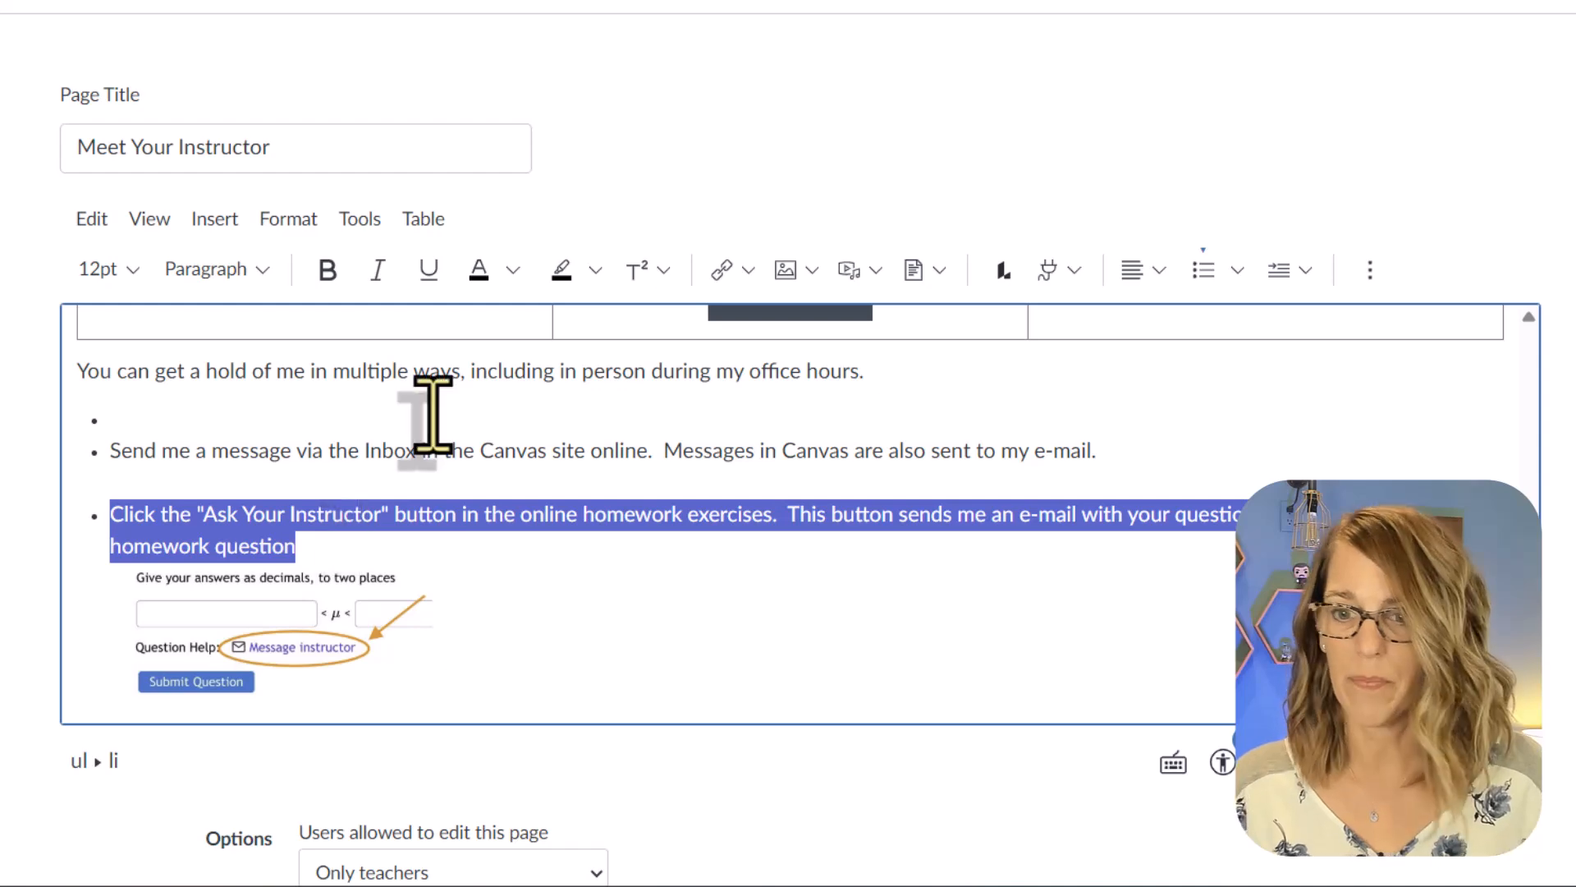
scroll(957, 575, up, 3)
click(1085, 324)
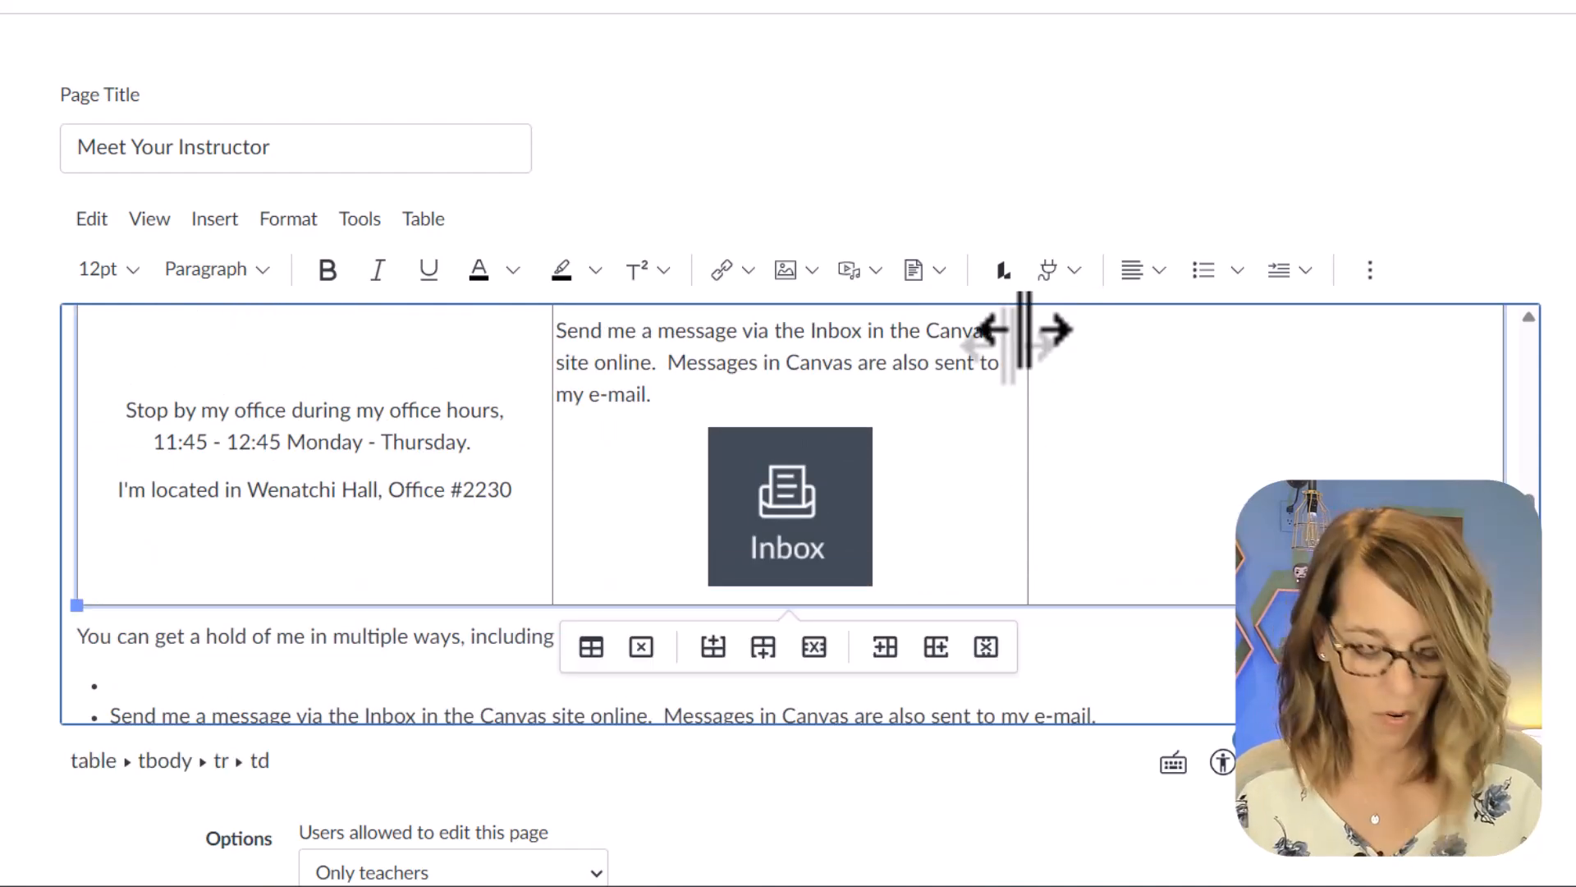
key(ctrl+v)
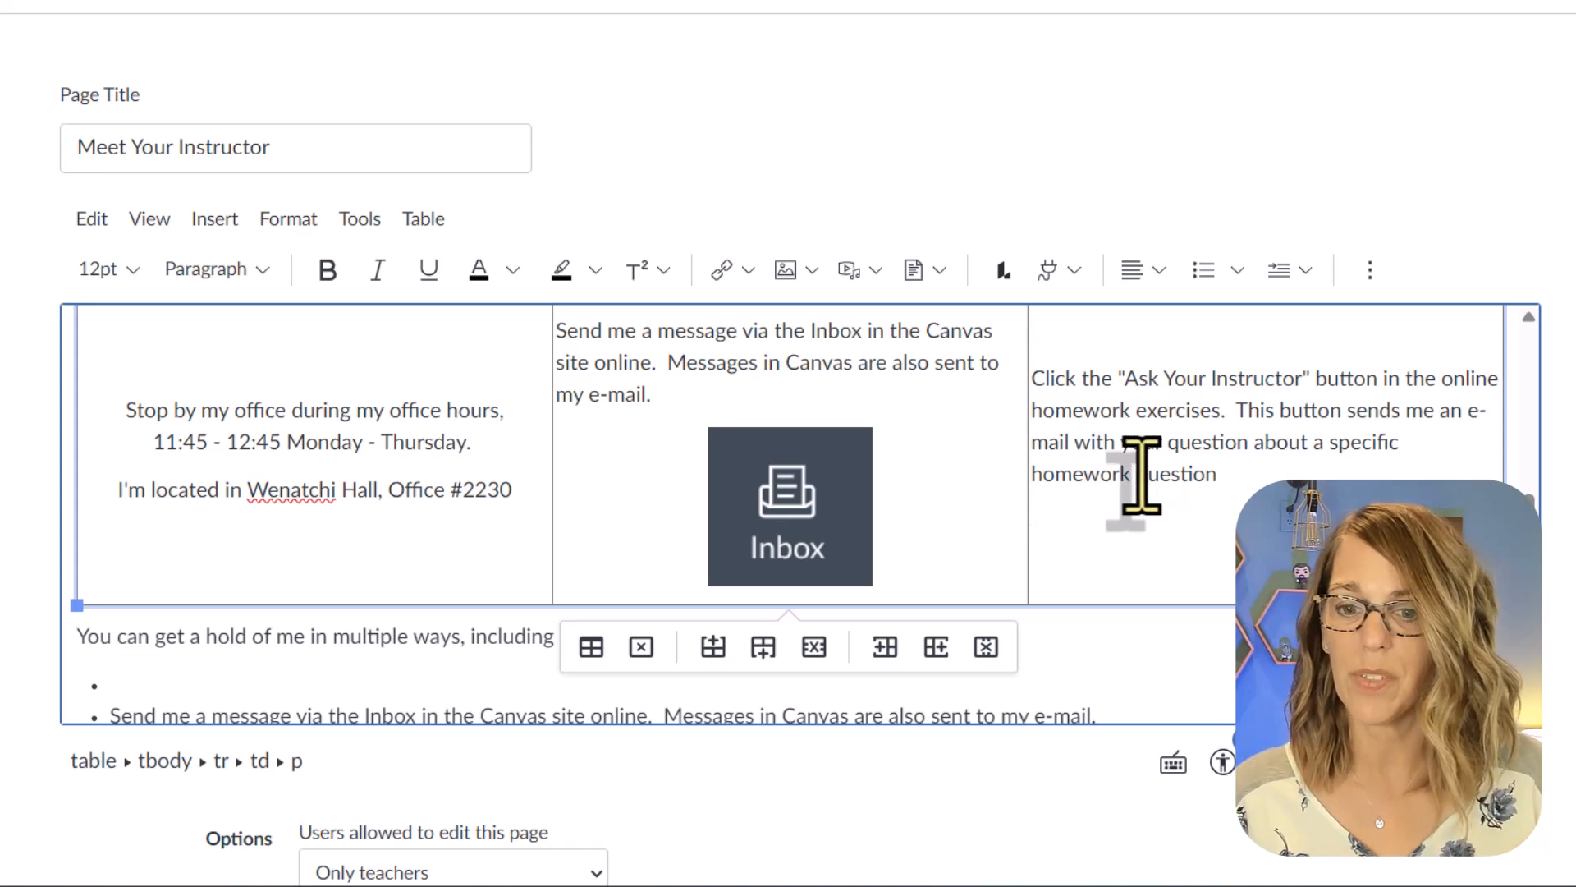
- Copy the Message instructor screenshot from the bulleted list to a new line below the text in the Homework Questions column
scroll(1043, 521, down, 3)
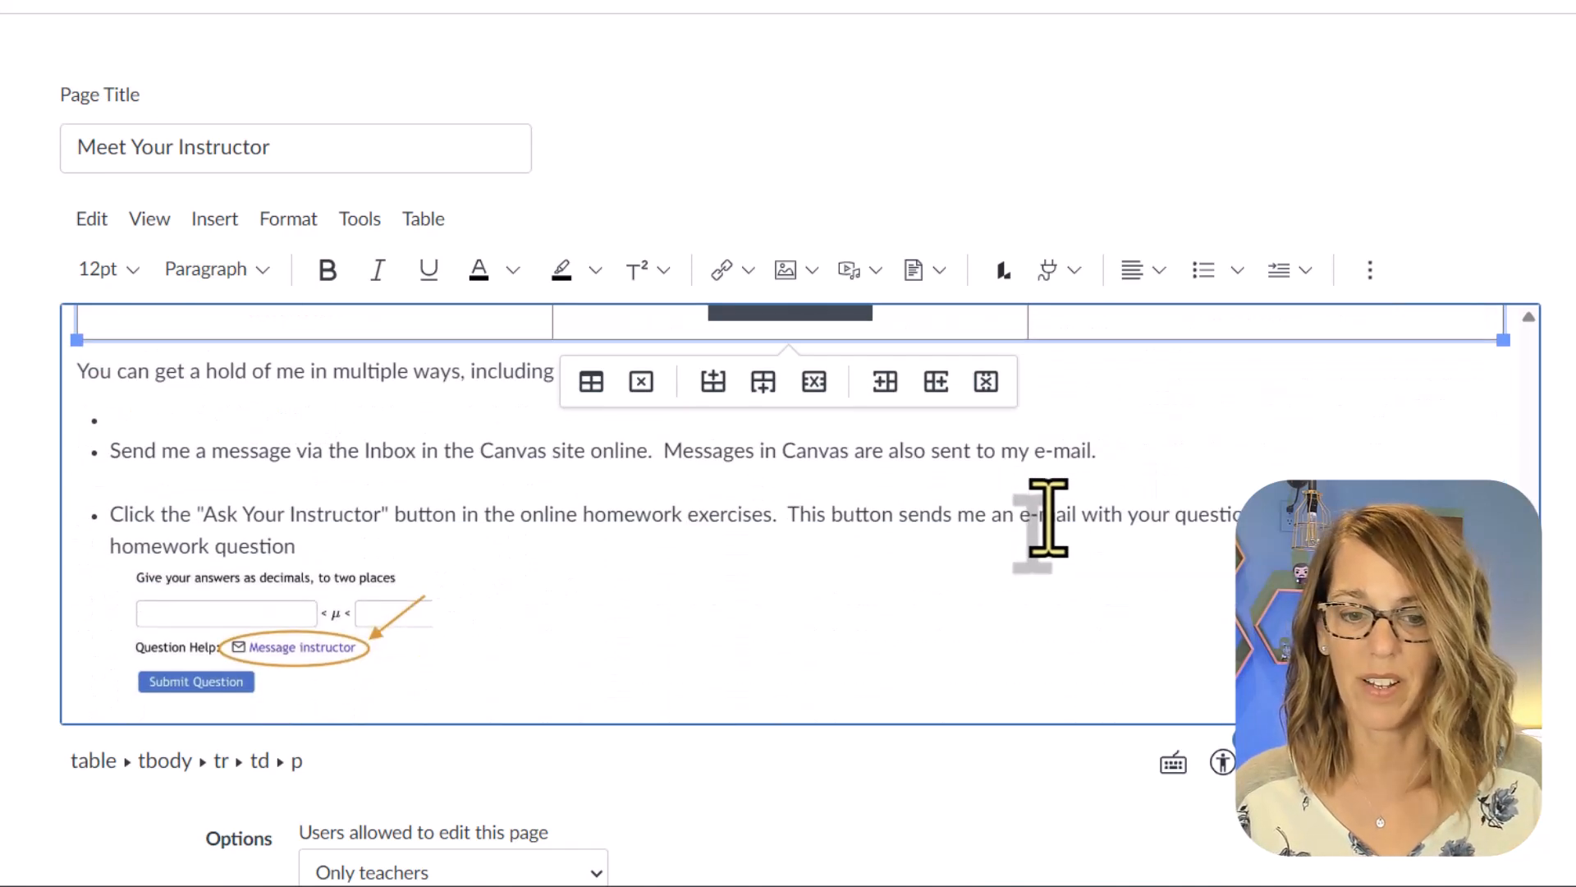
click(284, 620)
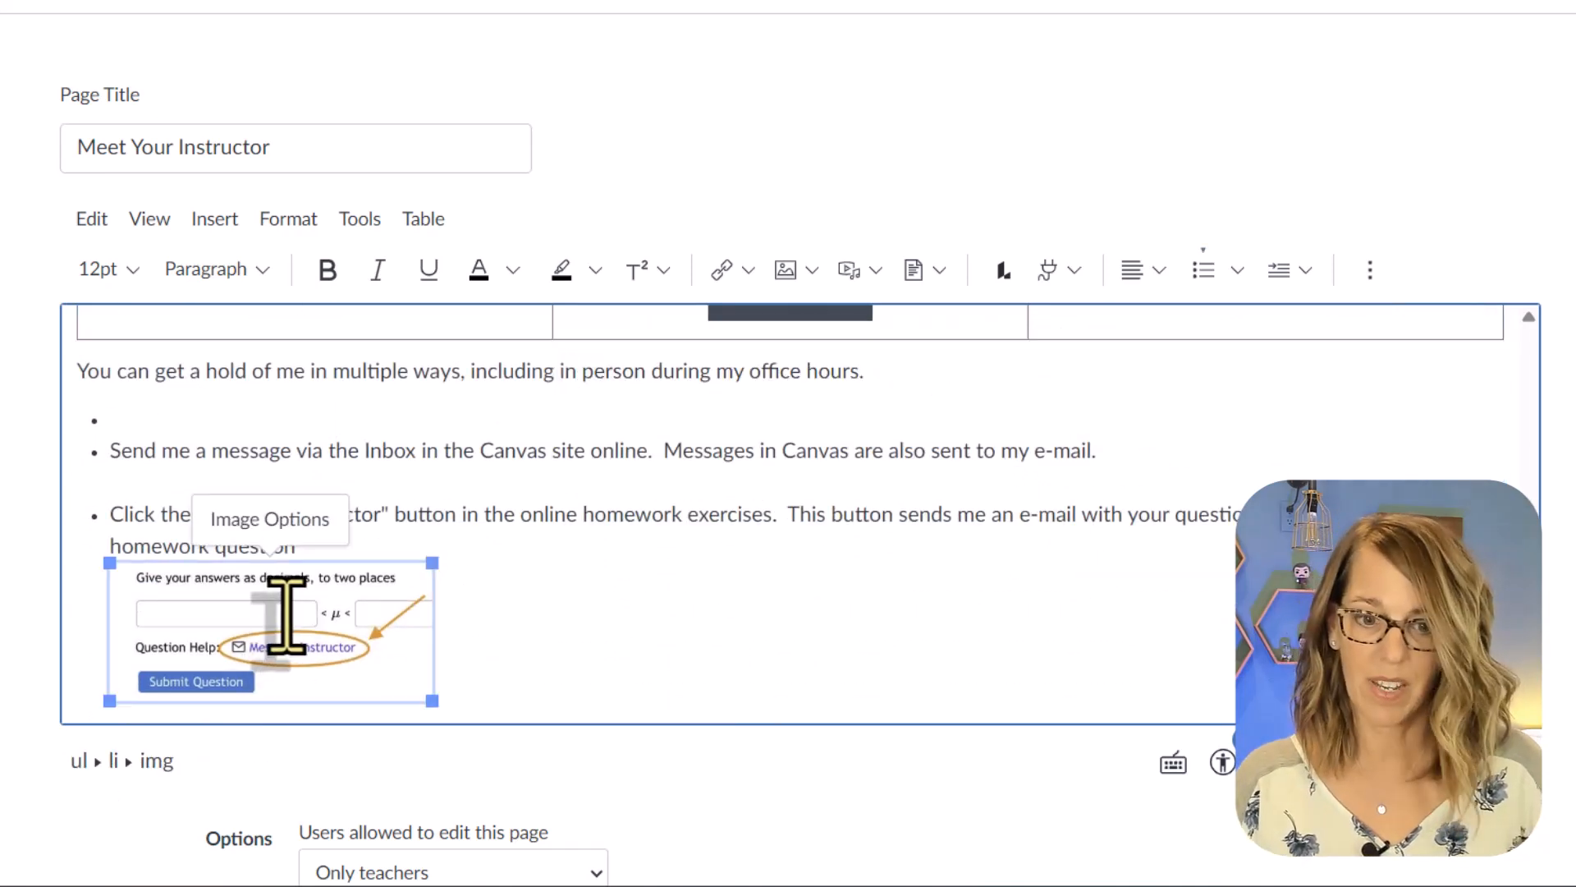
scroll(1126, 633, up, 5)
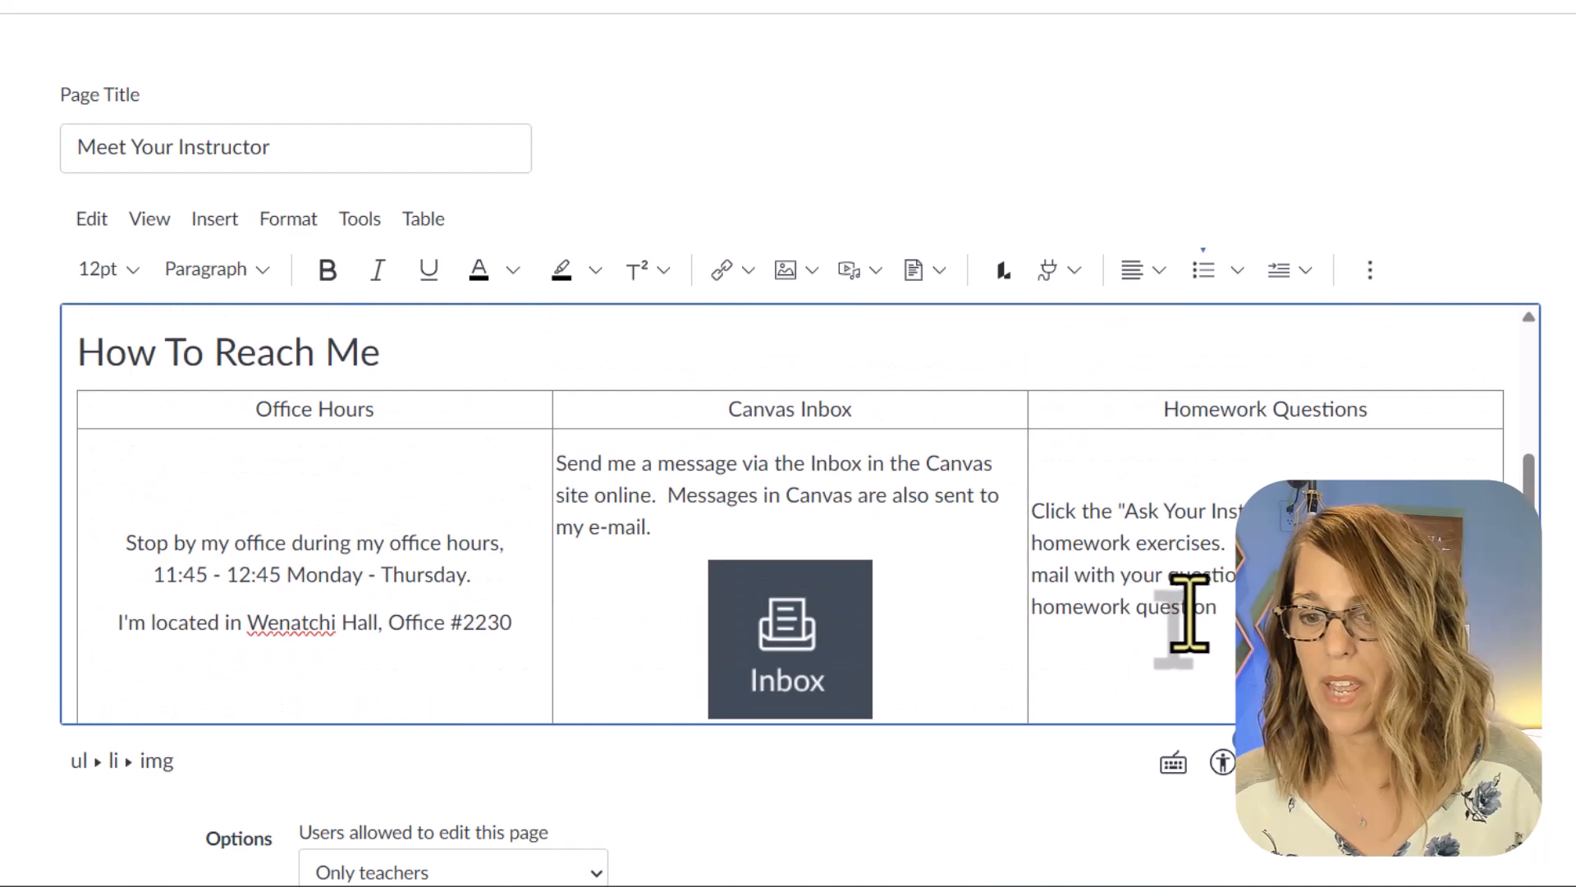
click(1064, 634)
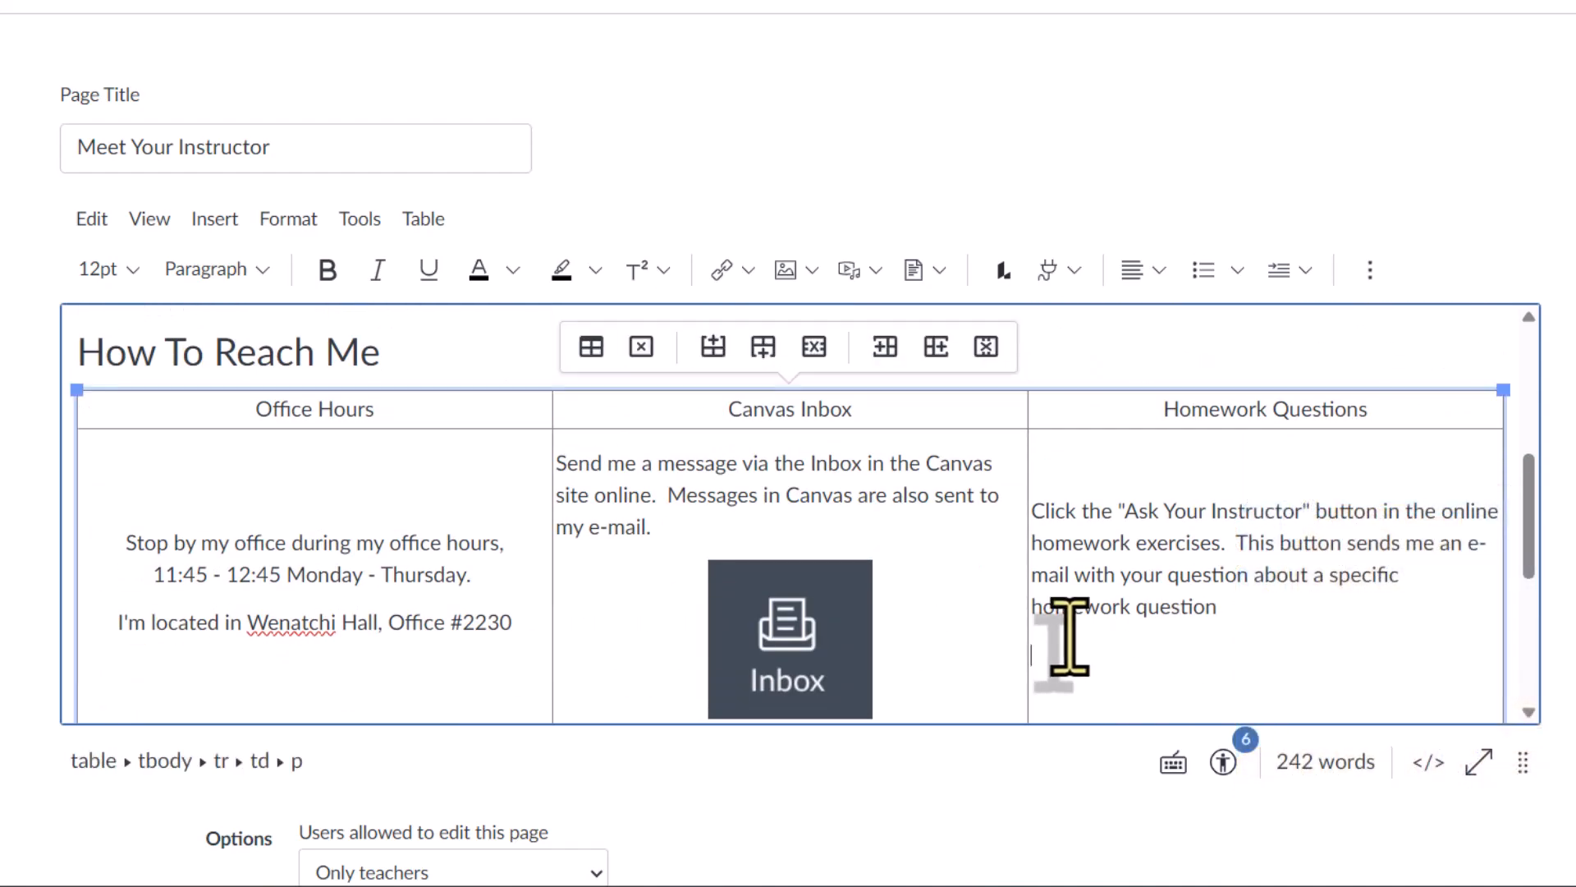
key(ctrl+v)
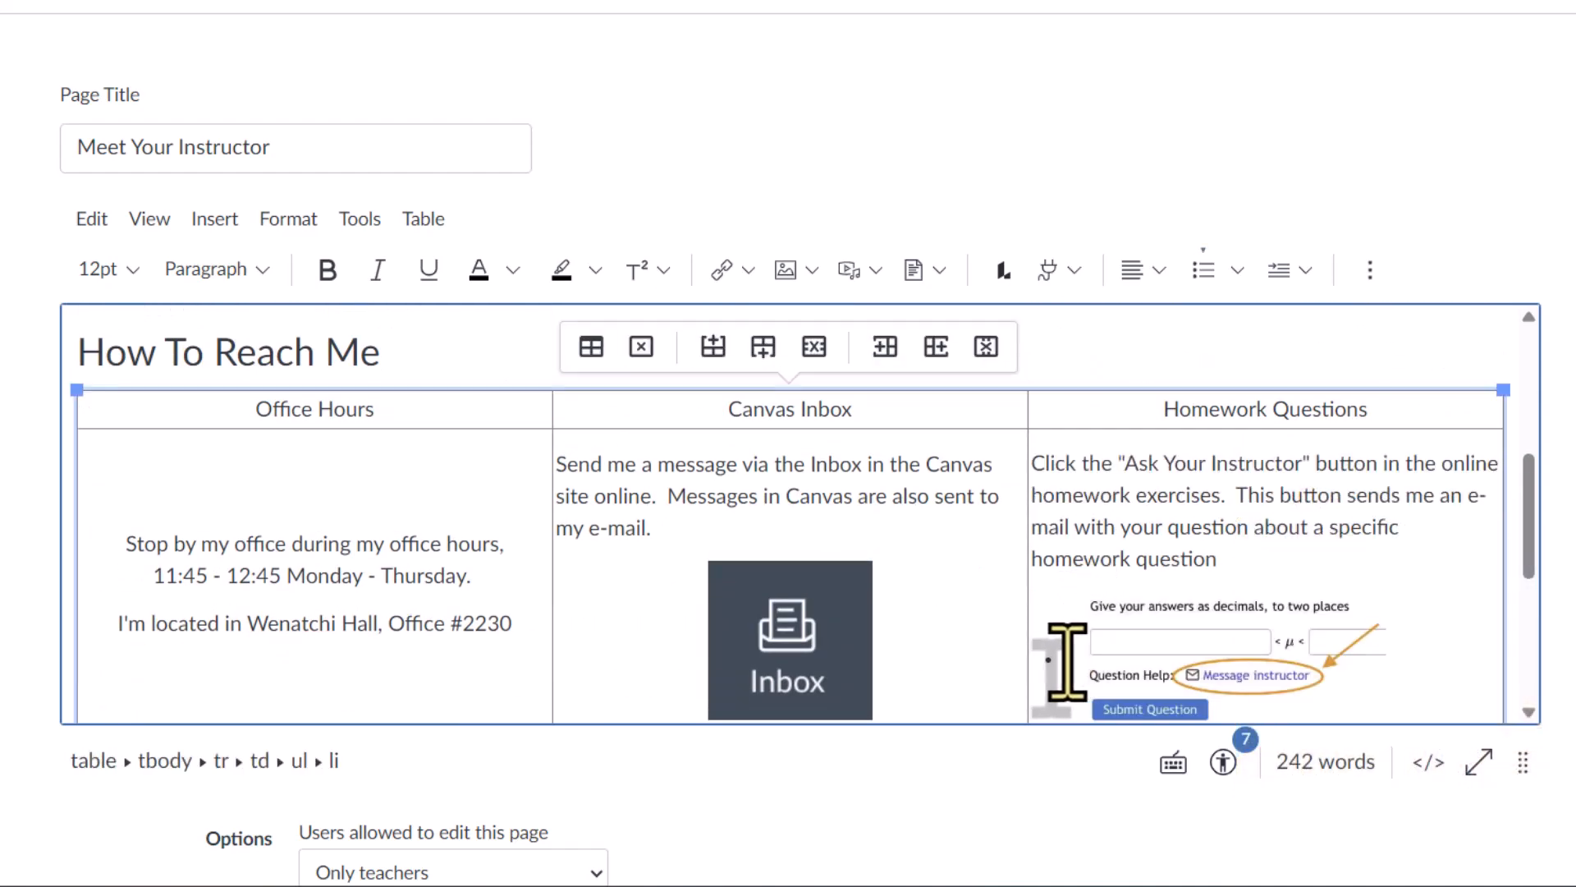
- Remove the bullet from the Message instructor screenshot in the Homework Questions column and center-align the image
click(1066, 617)
click(1066, 618)
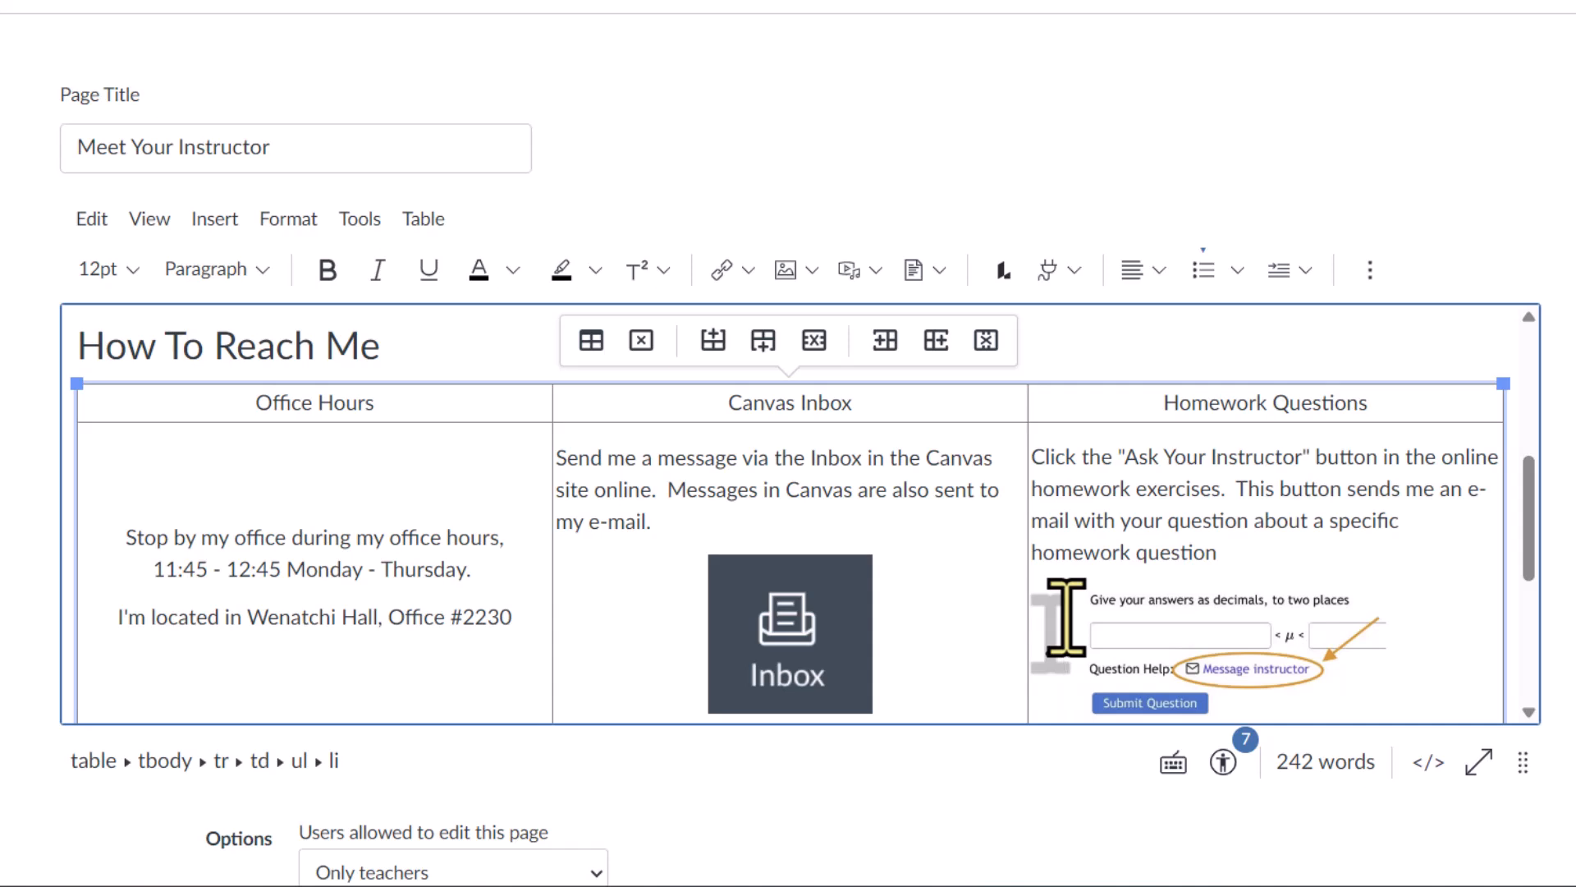
key(BackSpace)
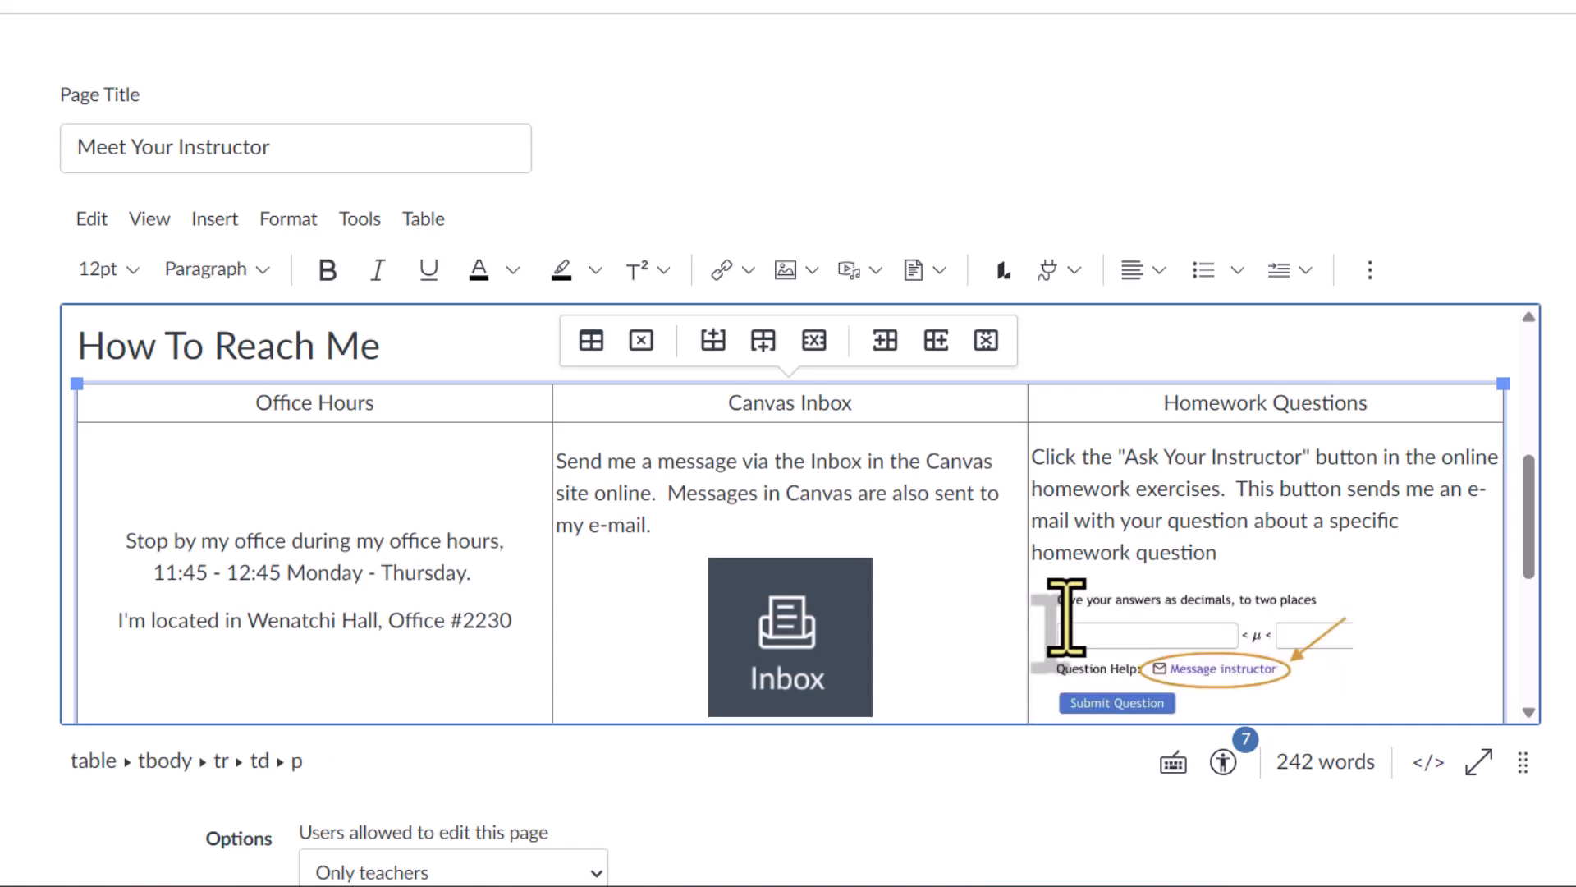
click(1186, 654)
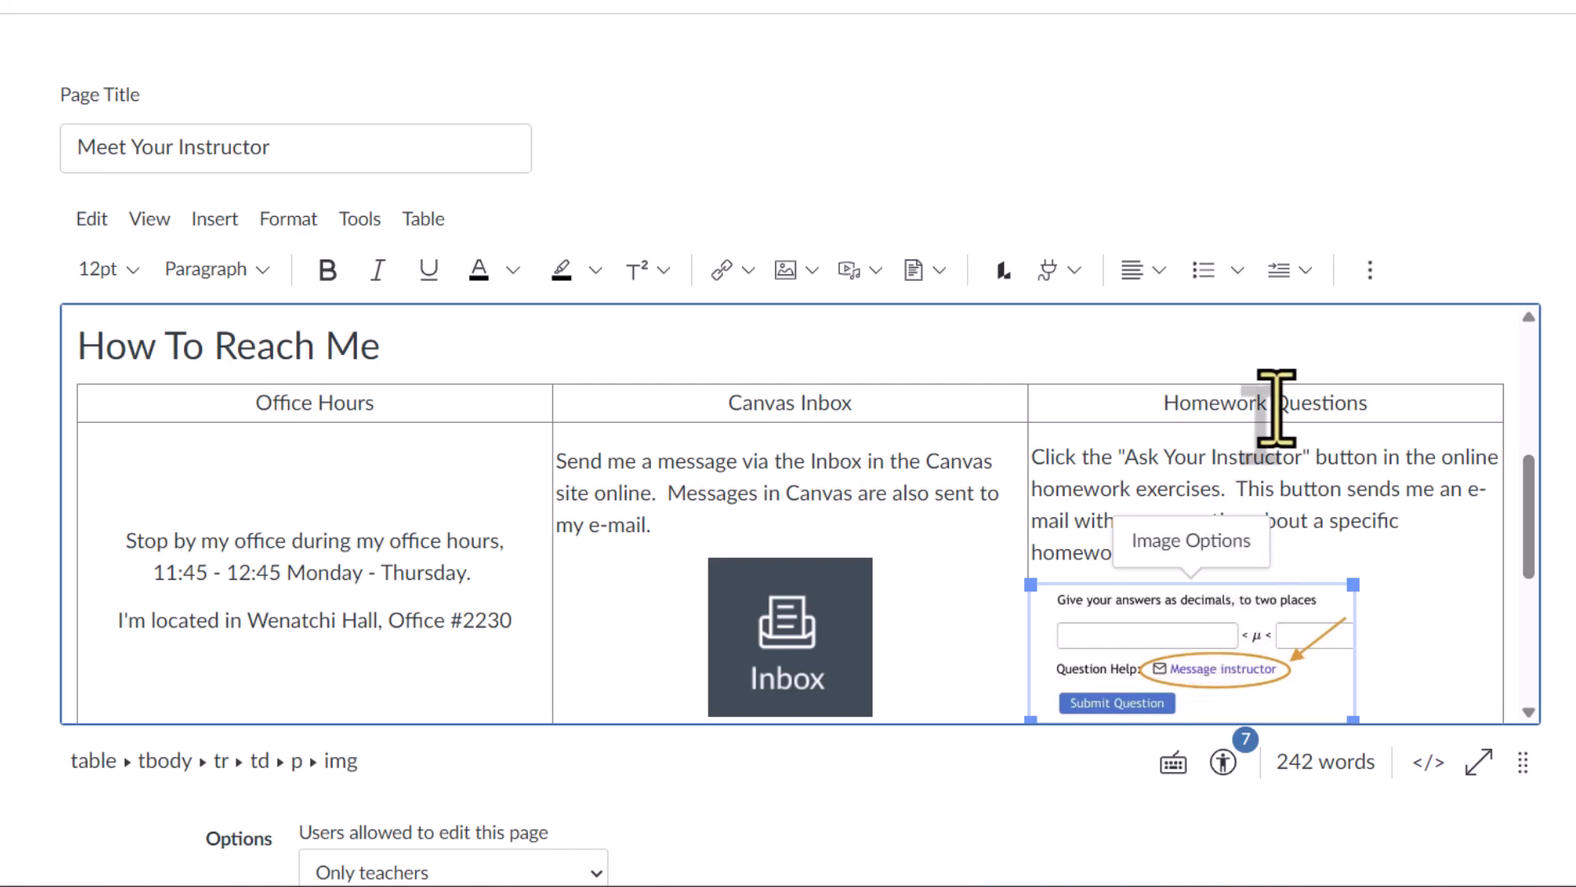
click(1159, 269)
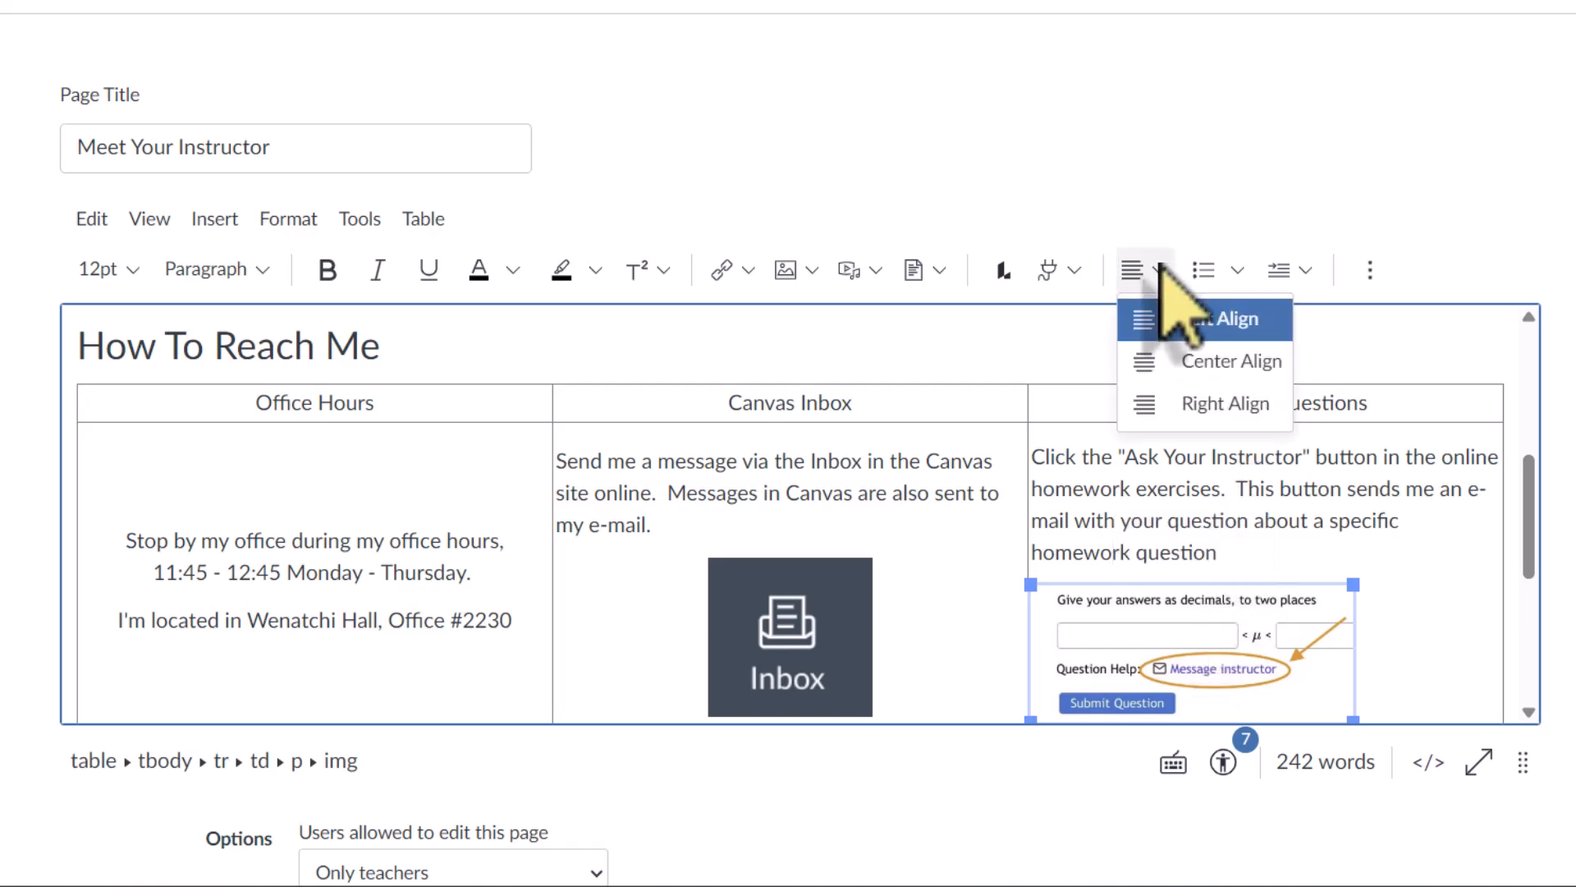
click(1200, 361)
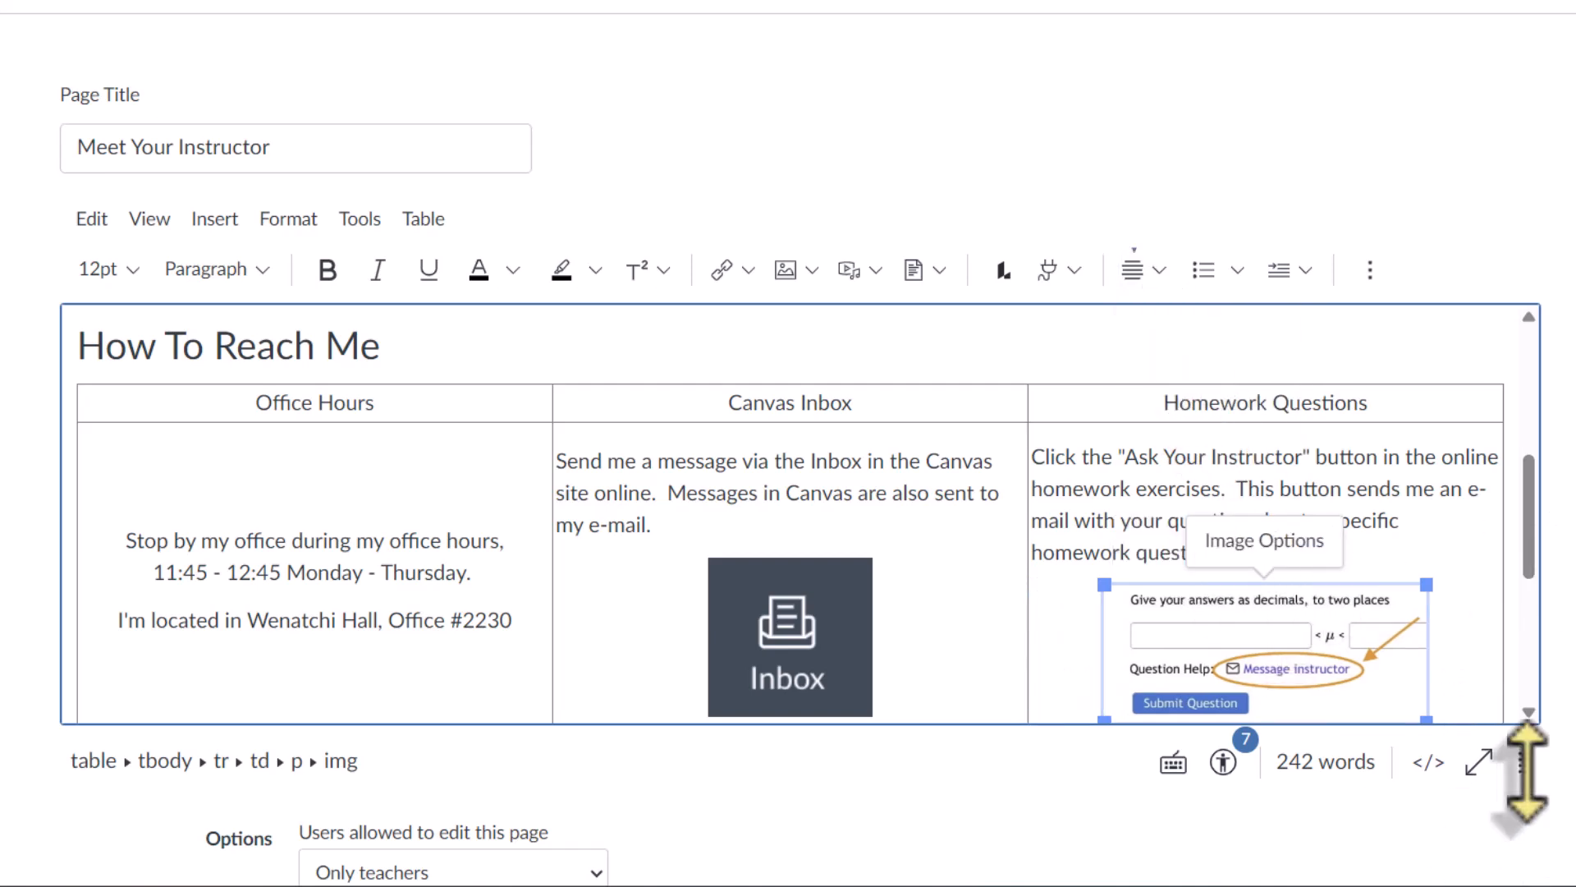
- Enlarge the editing area and delete the leftover introductory sentence and bulleted list below the contact table
drag(1522, 763, 1534, 872)
scroll(1240, 706, down, 3)
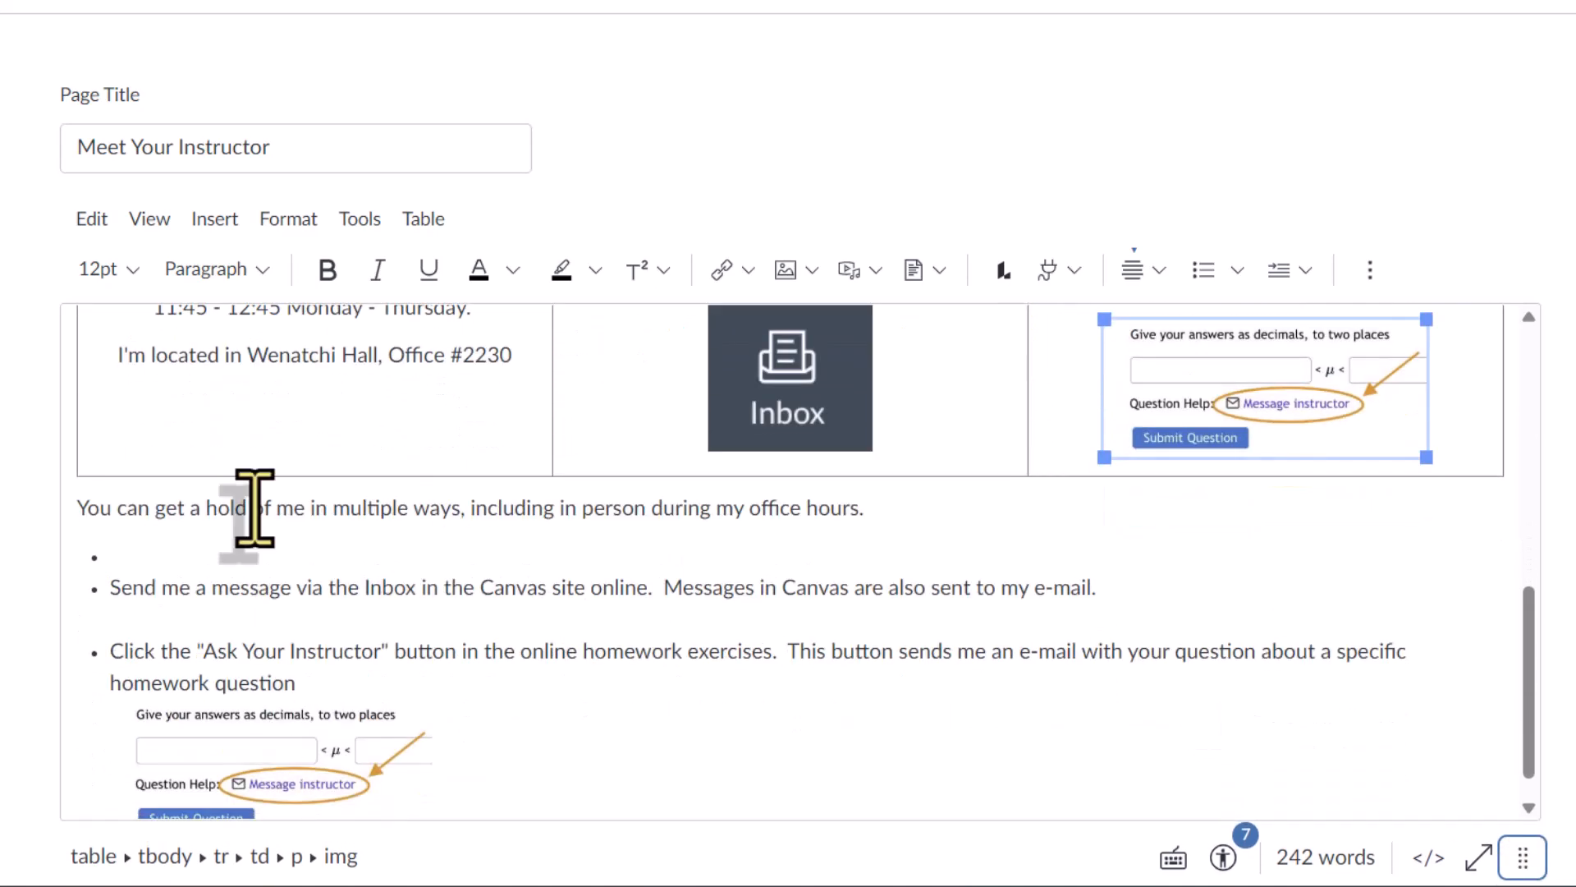
drag(80, 520, 488, 773)
key(BackSpace)
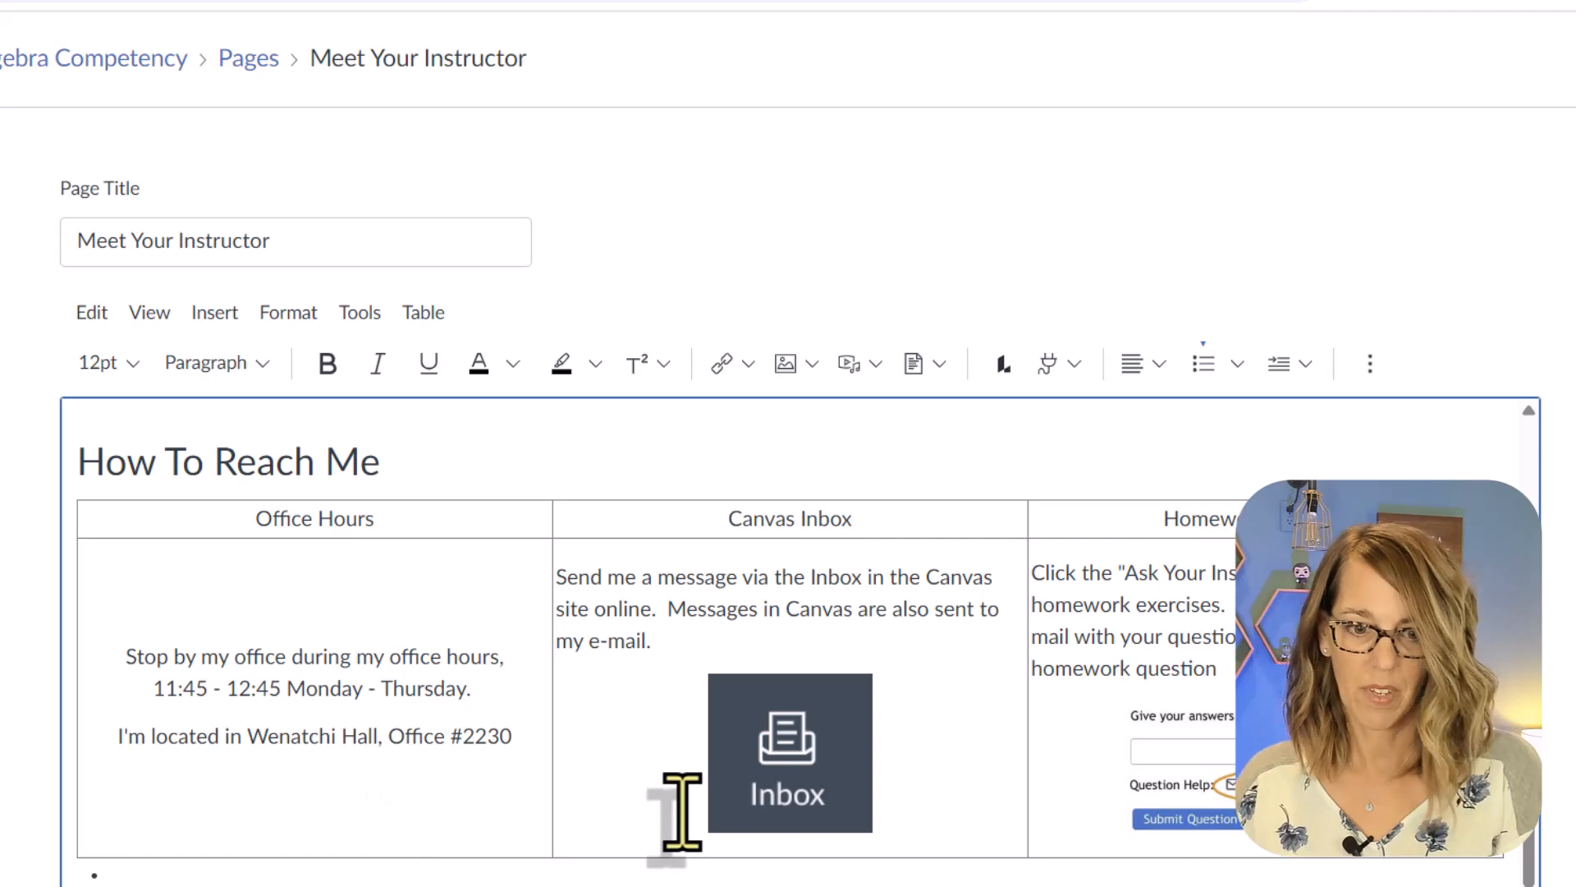
scroll(525, 743, down, 3)
key(BackSpace)
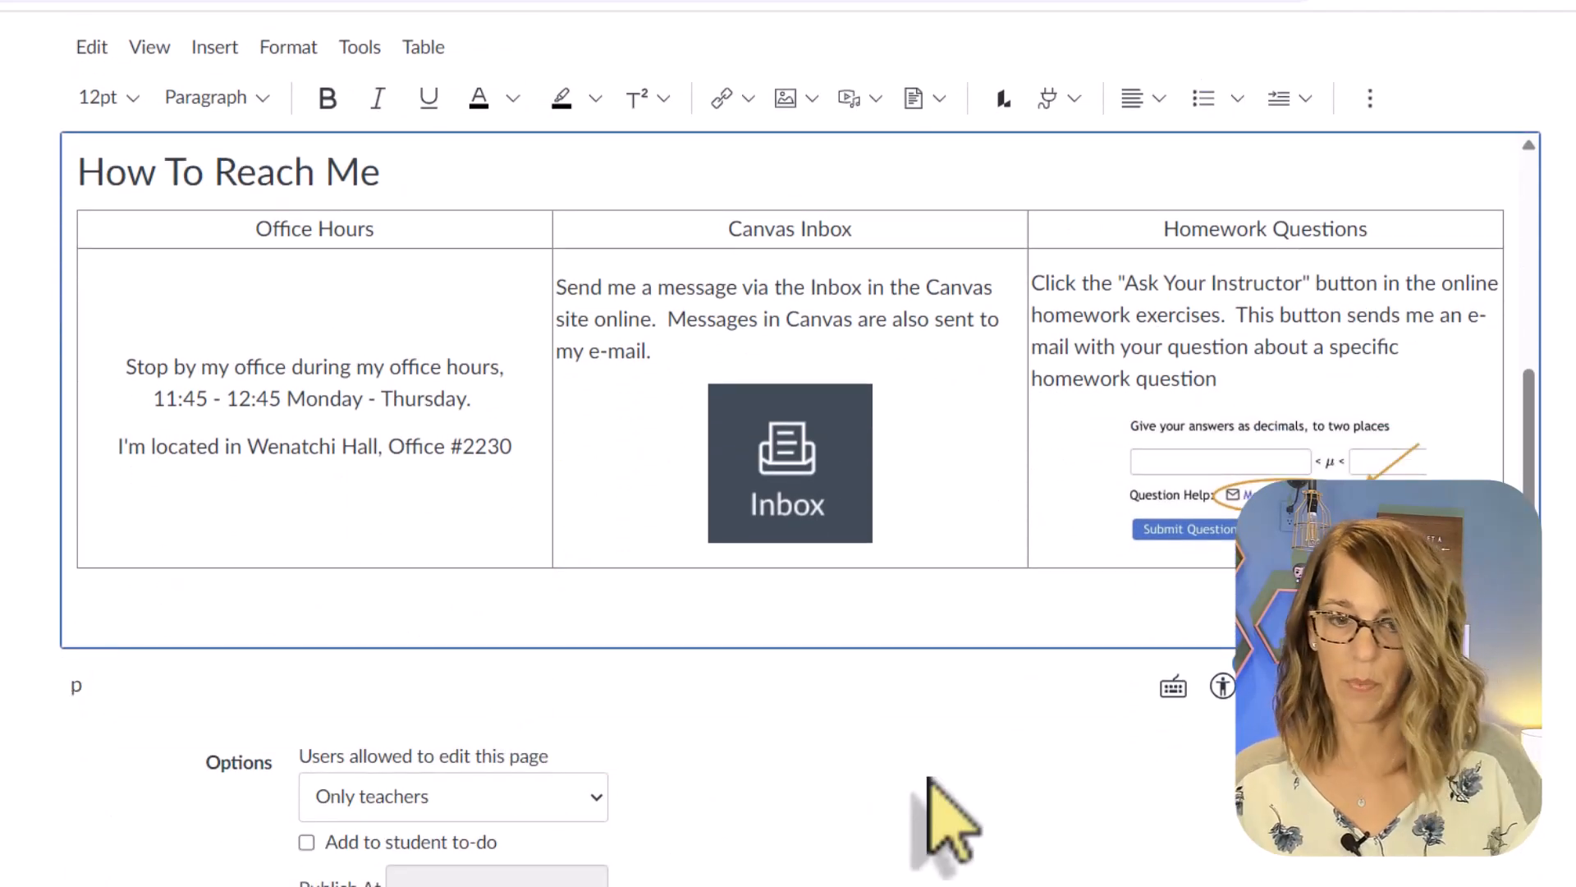
scroll(1054, 629, up, 1)
scroll(1051, 624, down, 1)
scroll(1049, 626, up, 2)
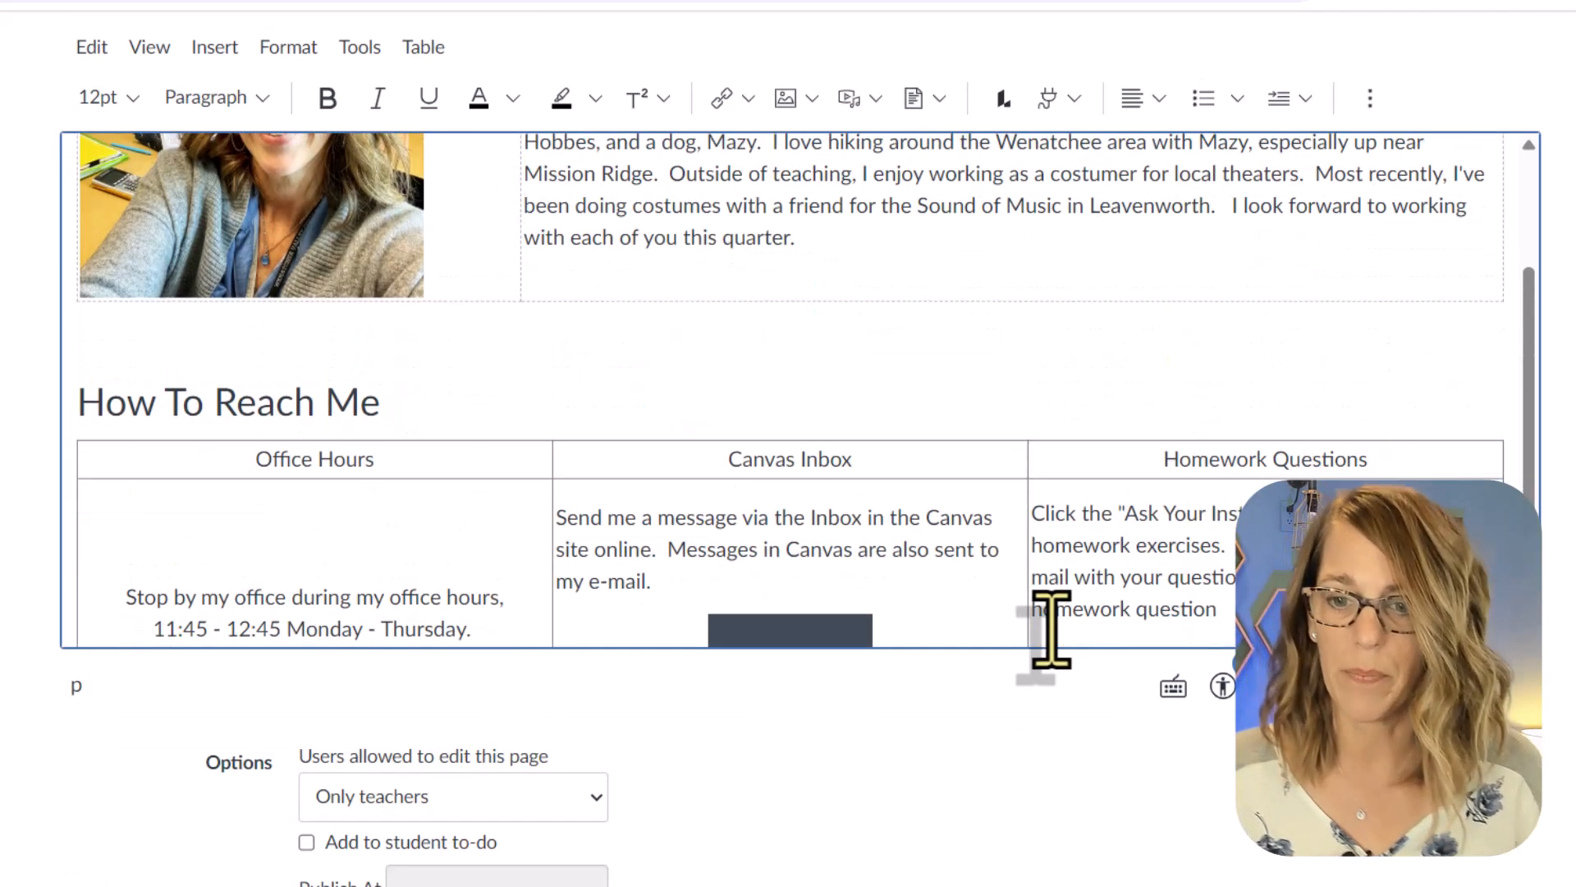
scroll(1042, 631, down, 2)
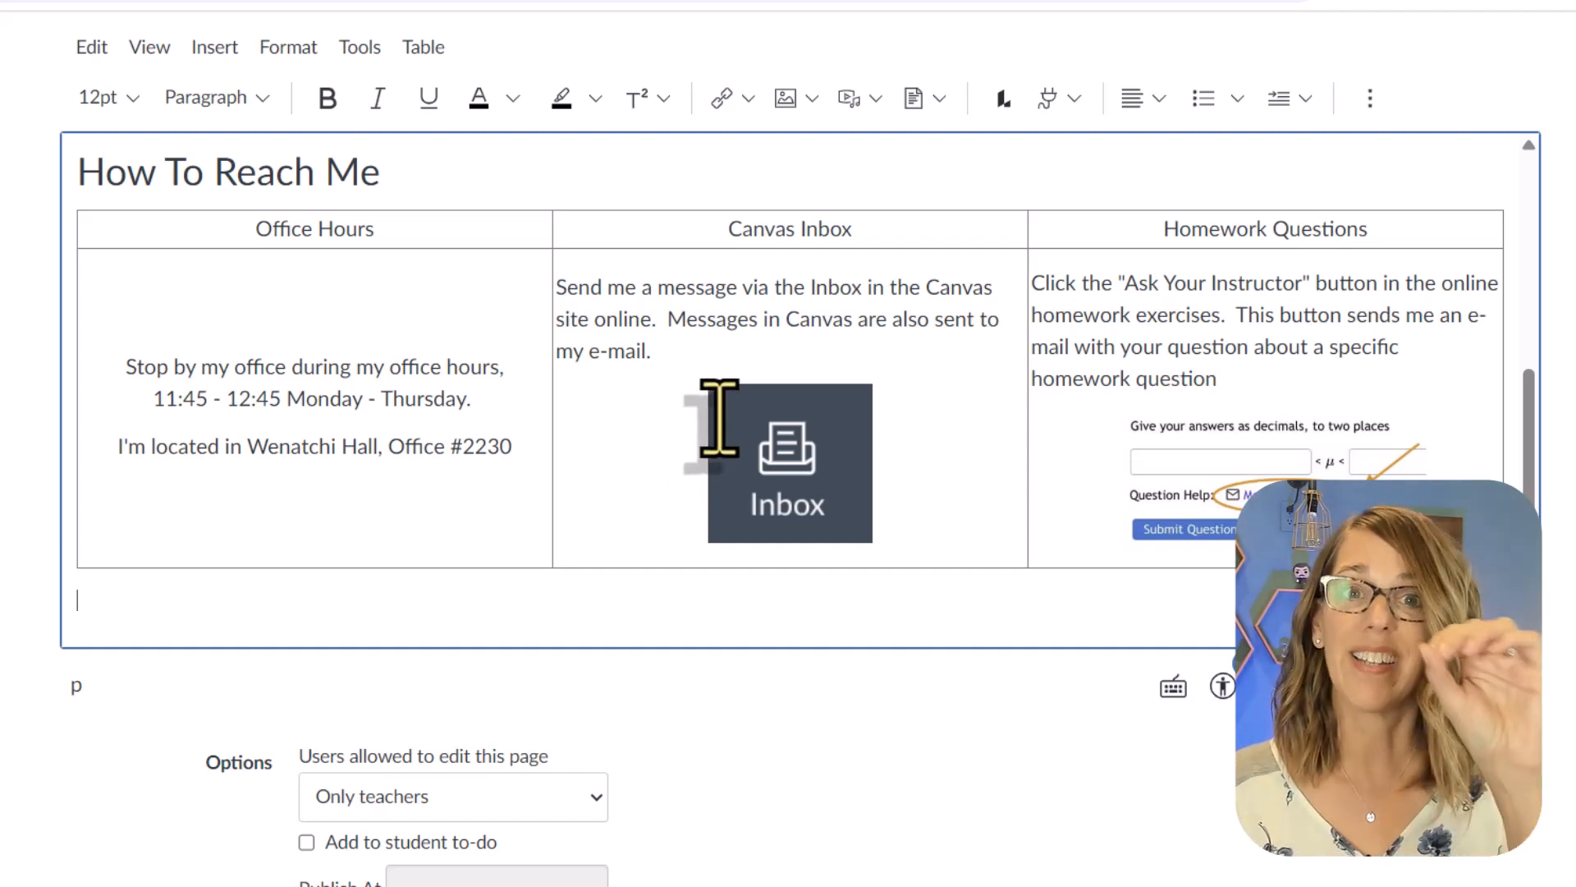
- Set the vertical alignment of the cell beneath Office Hours to Top
click(223, 343)
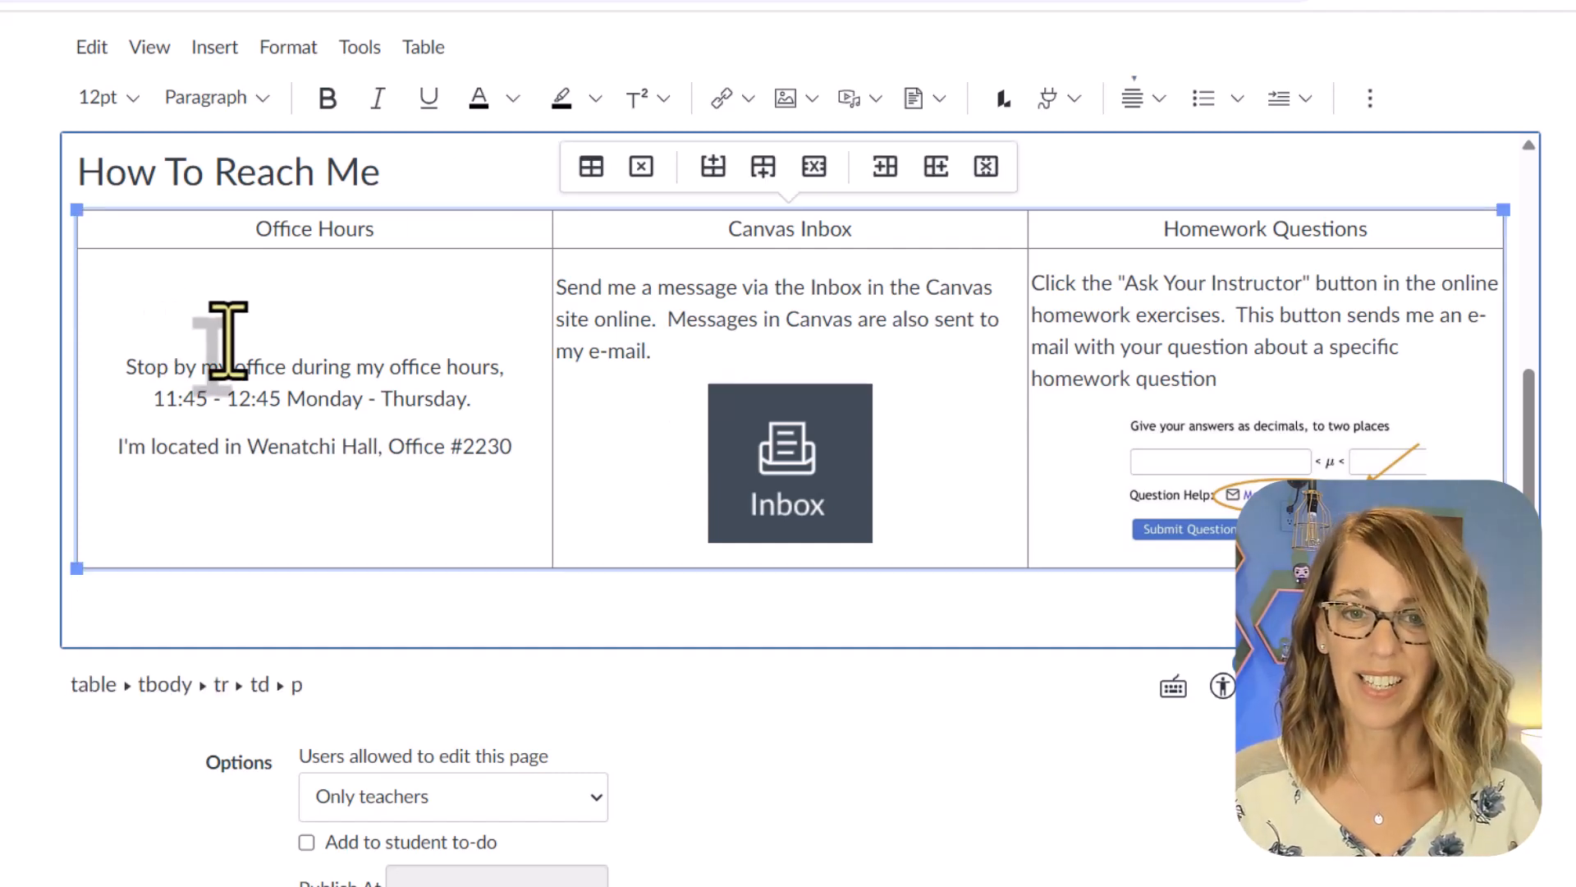
click(423, 47)
mouse_move(521, 160)
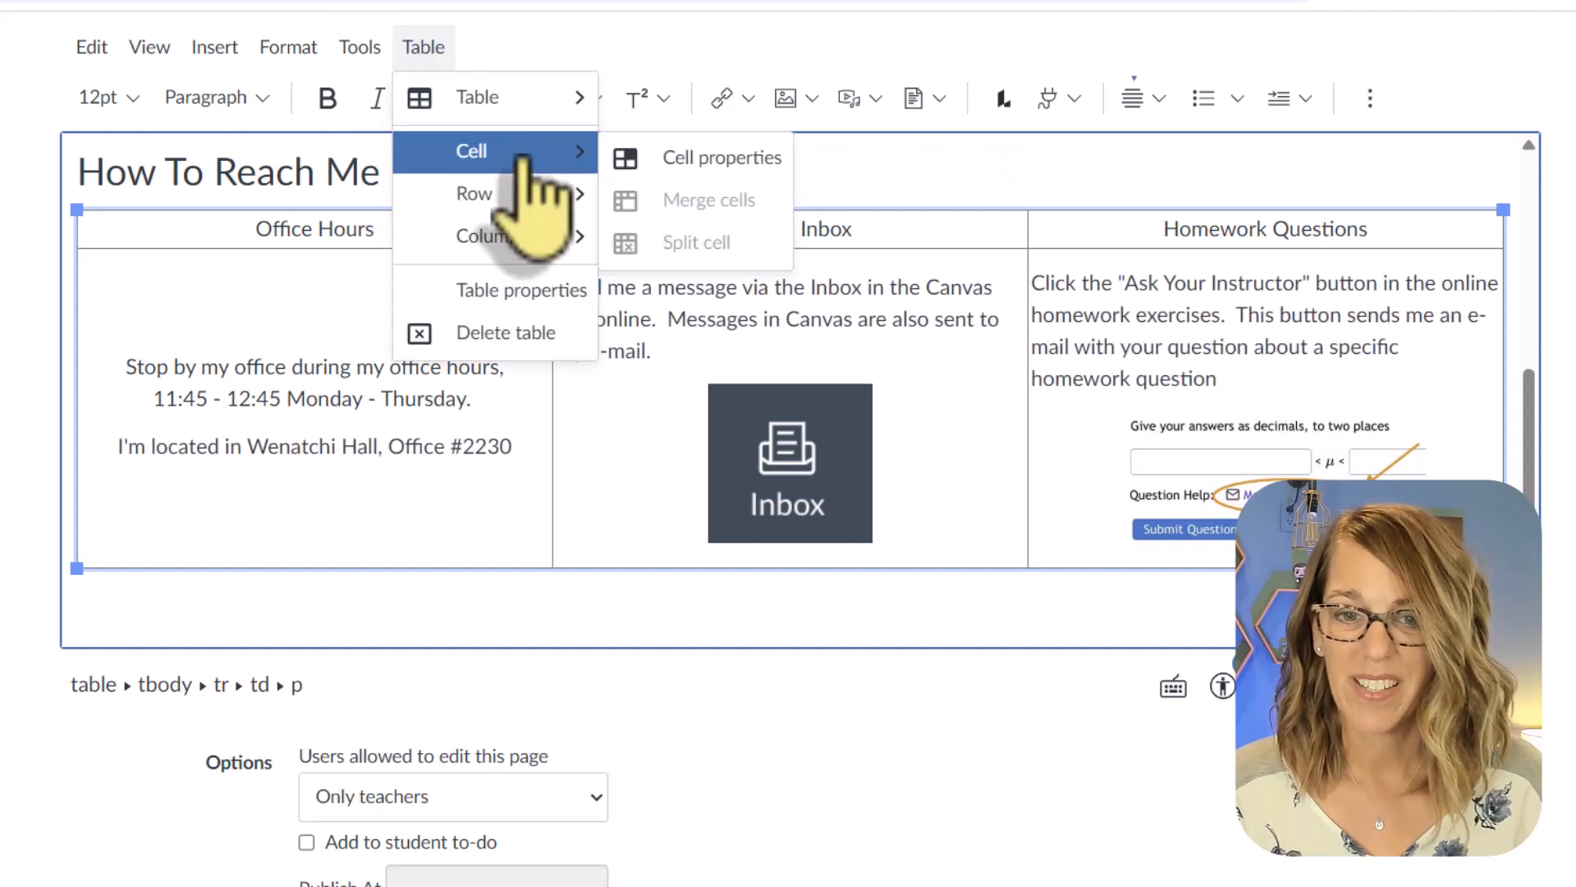
click(699, 160)
scroll(825, 764, down, 1)
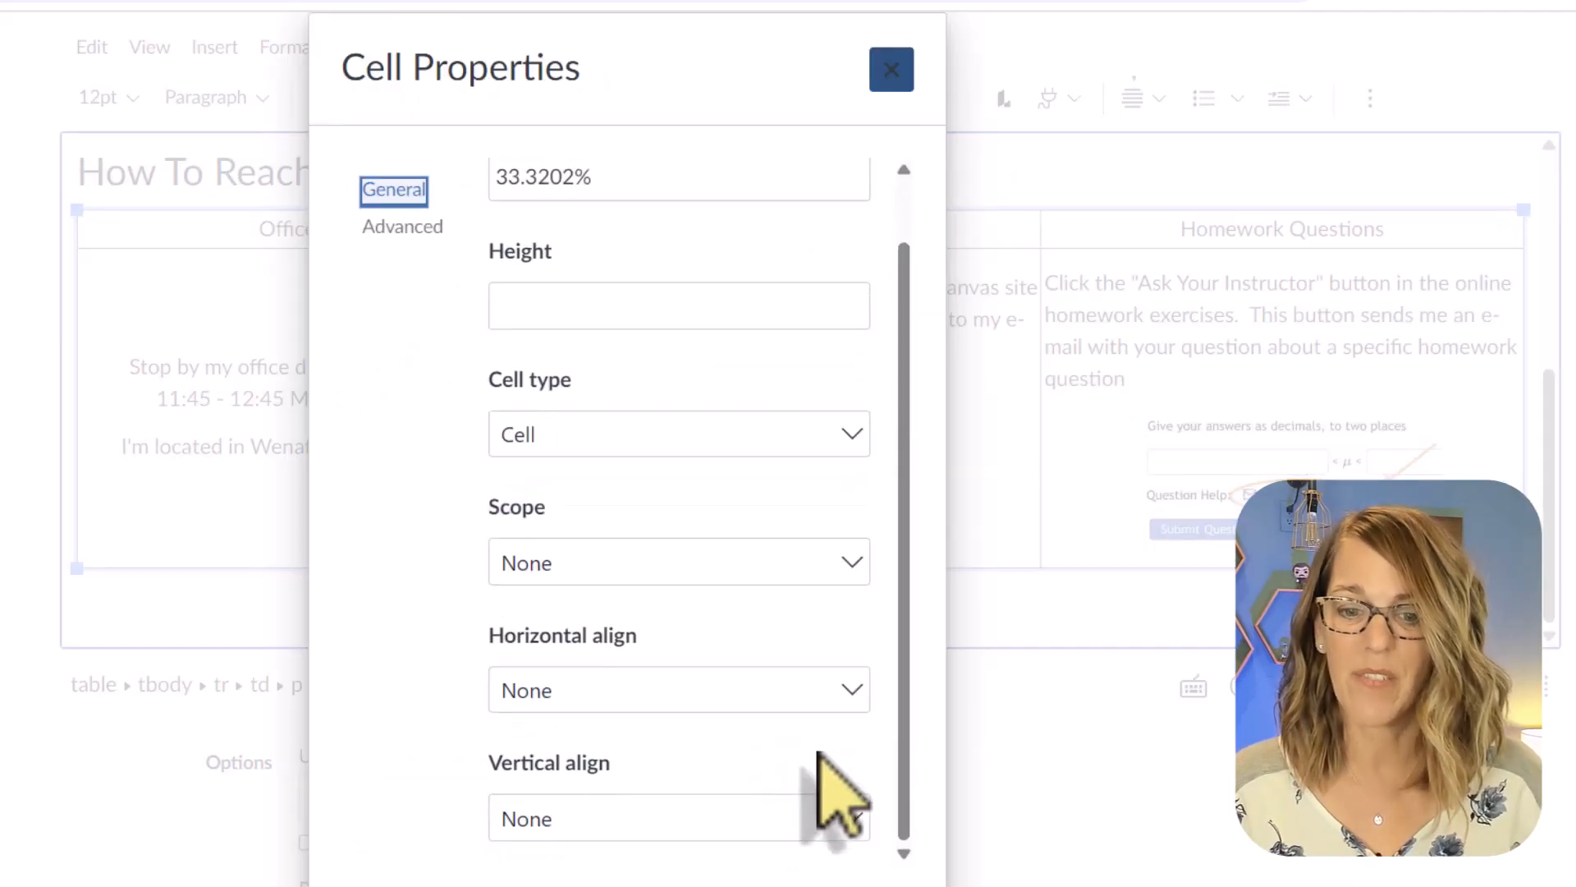
click(844, 820)
click(615, 681)
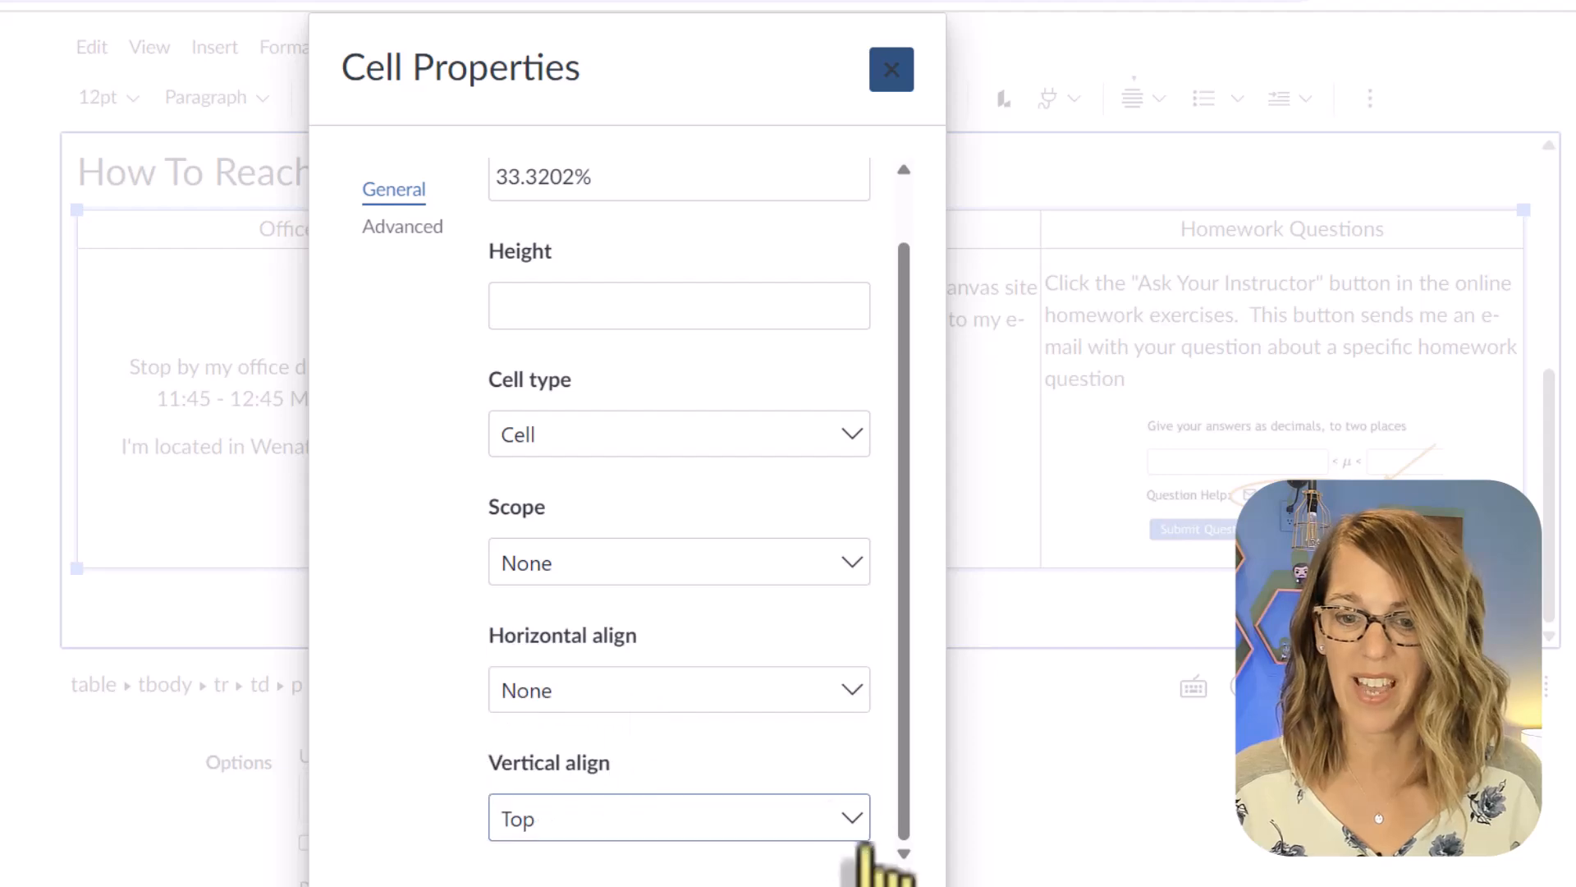
click(879, 885)
click(463, 472)
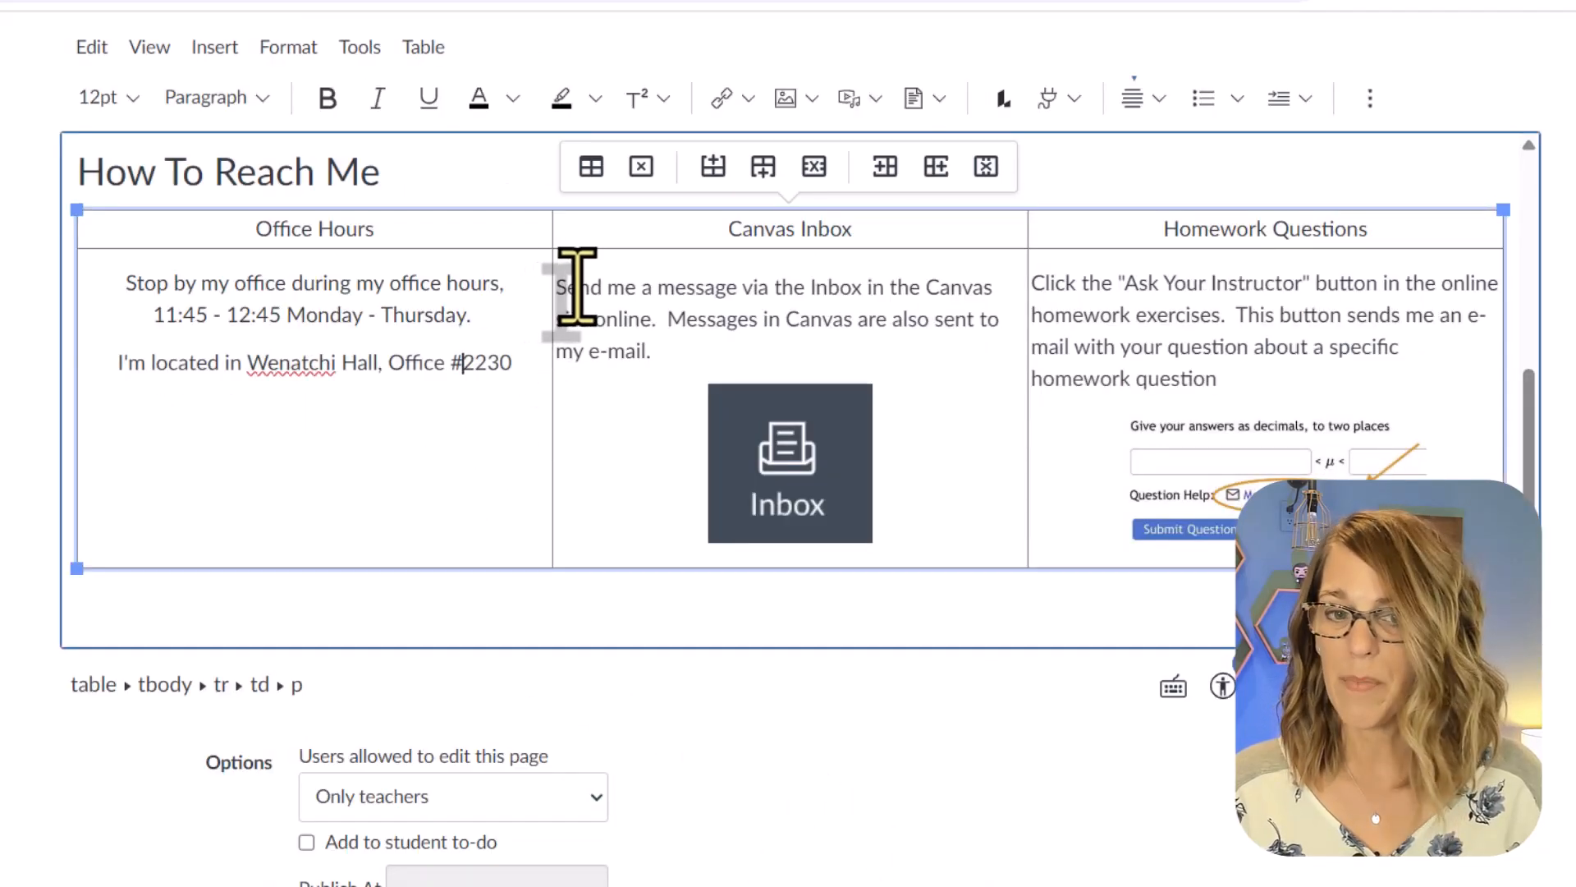
- Select the Office Hours, Canvas Inbox and Homework Questions header cells and open their advanced cell properties
drag(205, 228, 1137, 271)
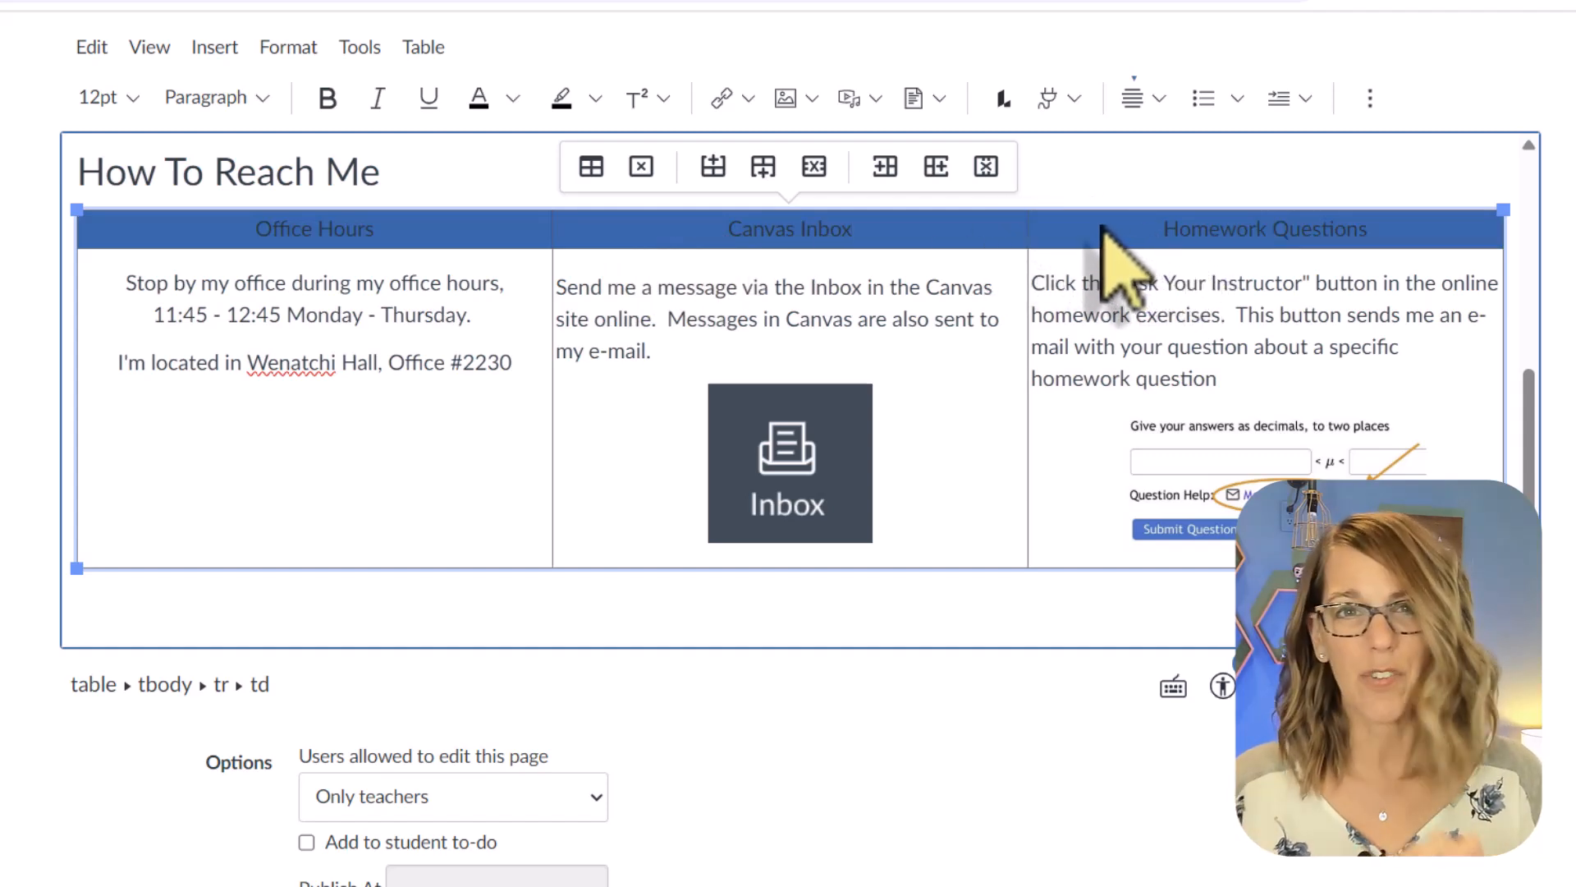
click(424, 47)
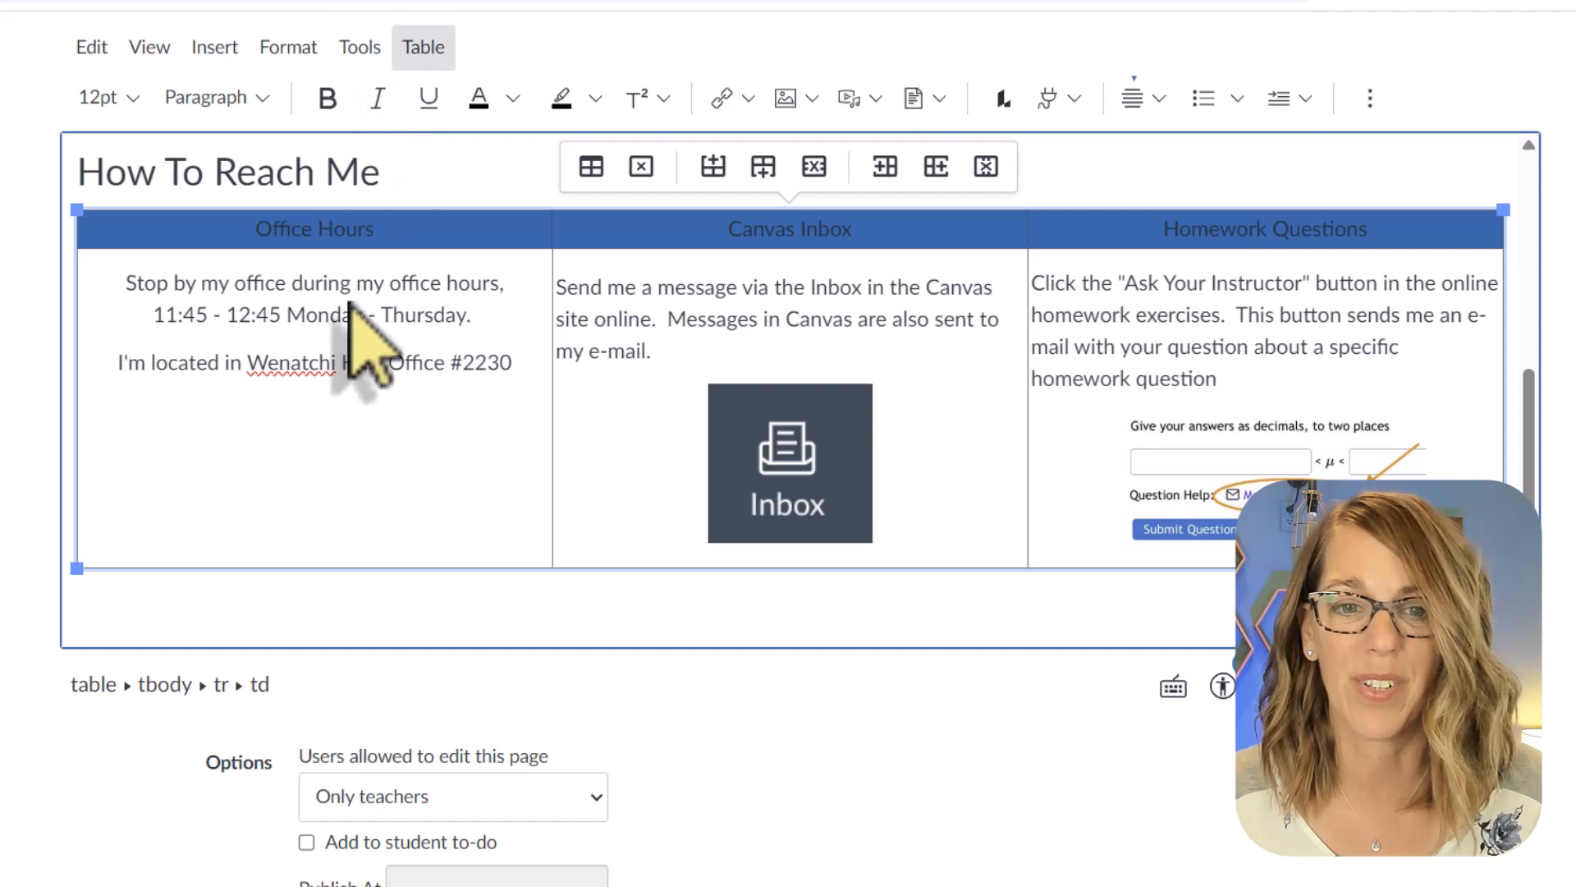
click(417, 48)
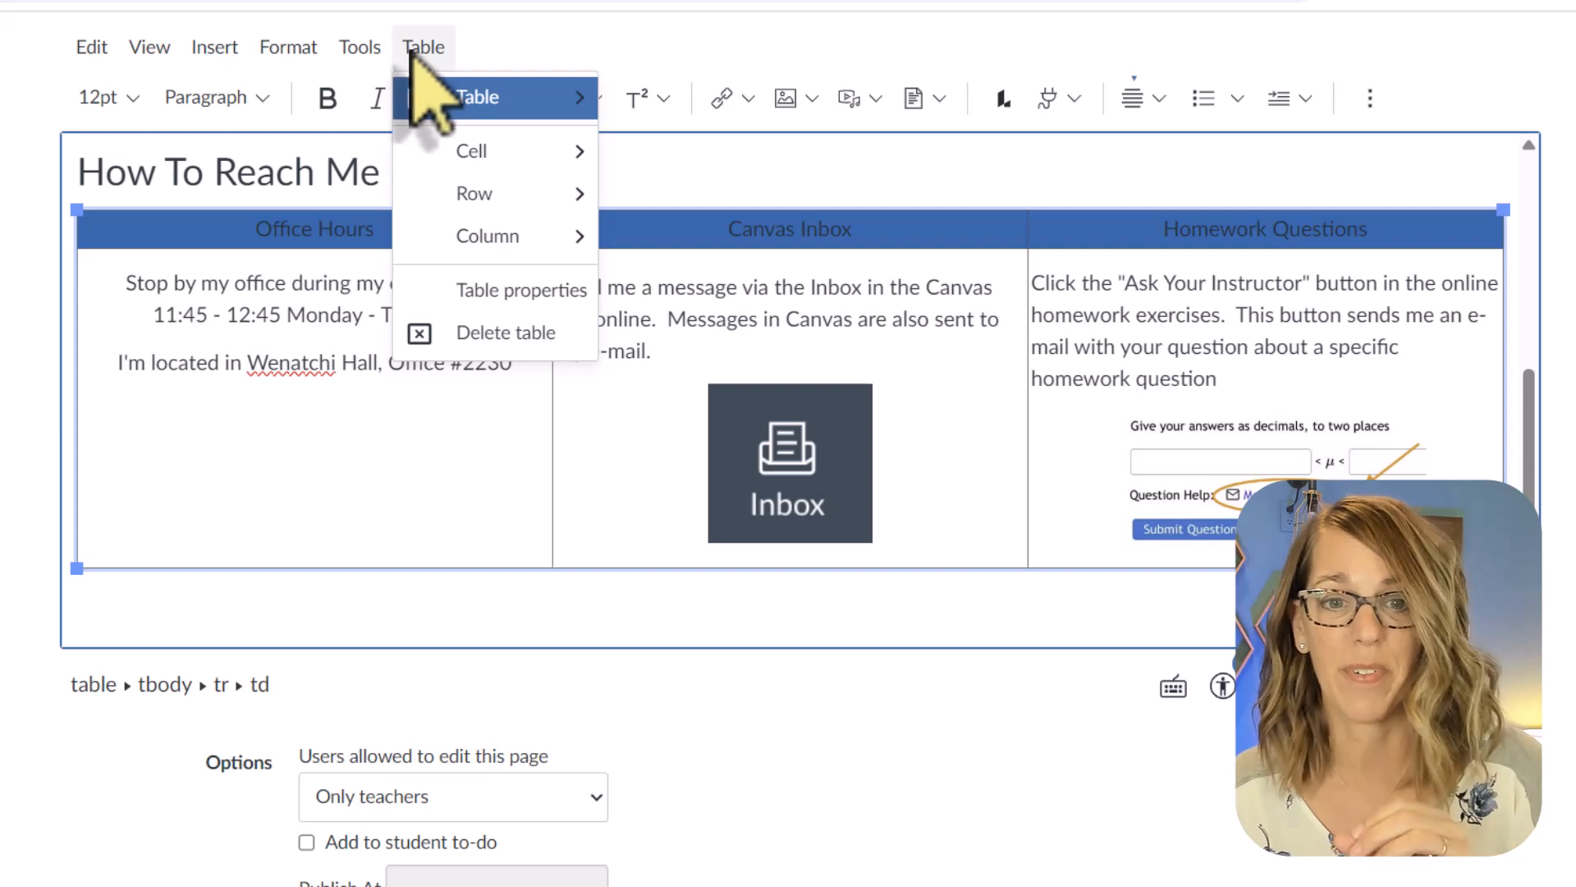
mouse_move(474, 156)
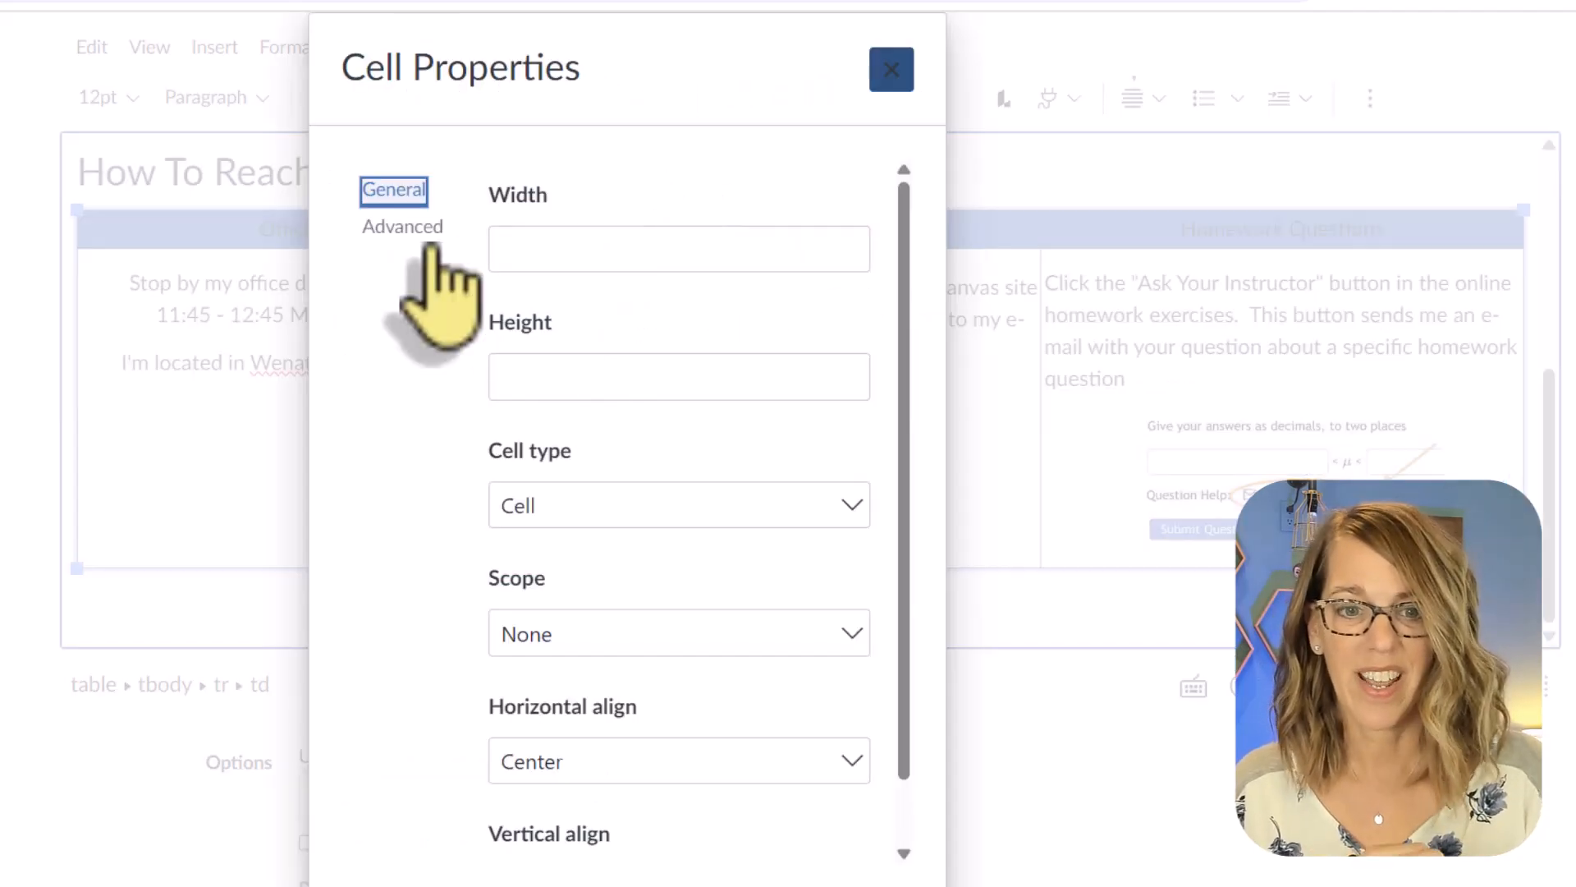
click(426, 233)
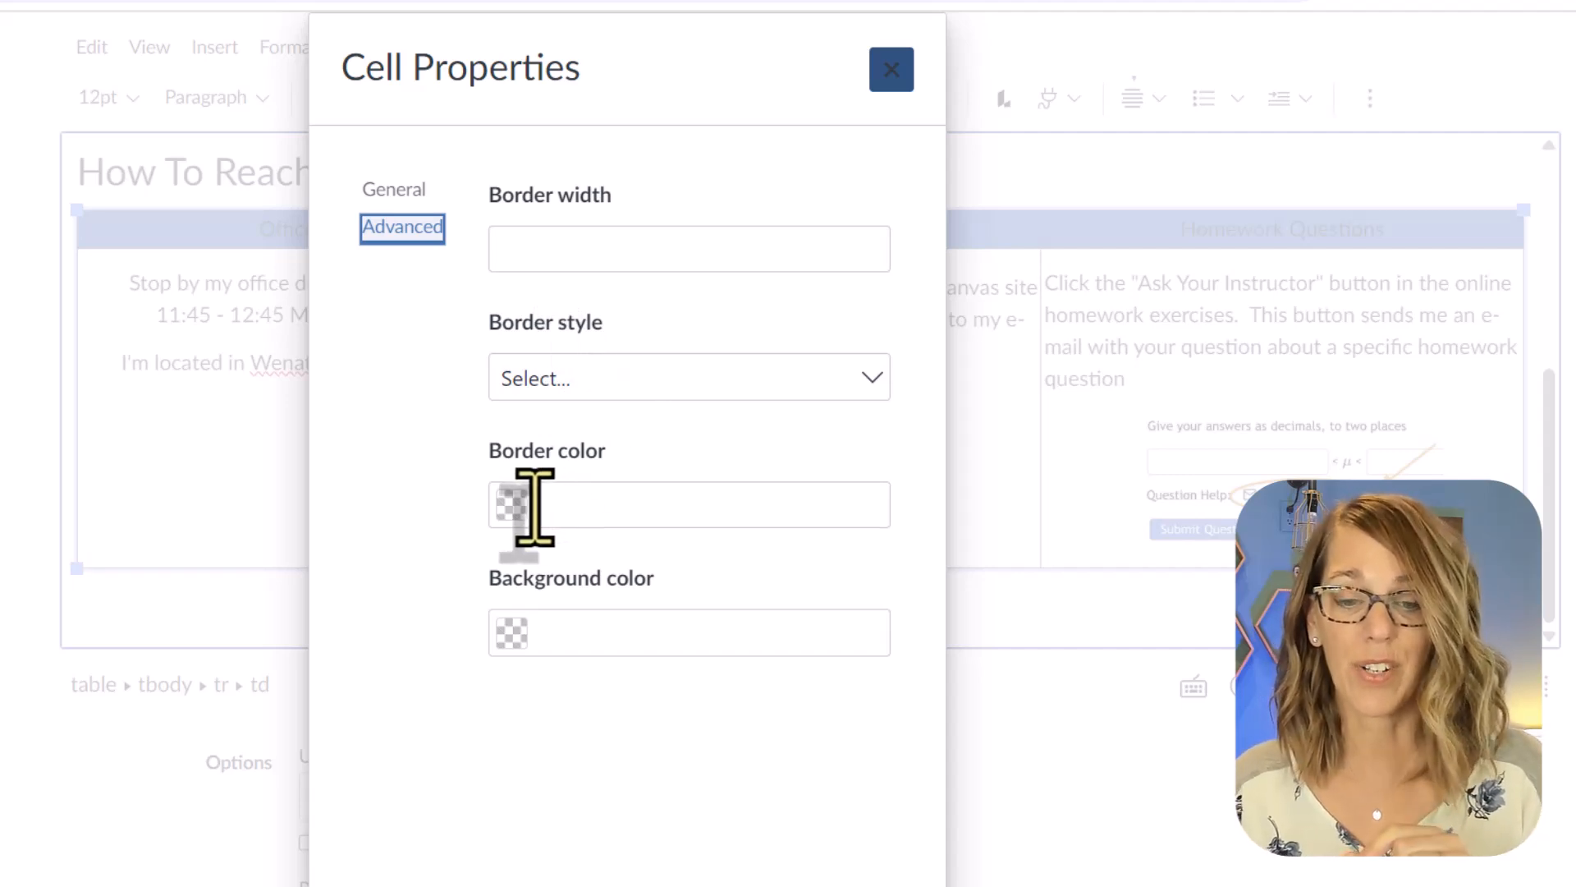
click(511, 633)
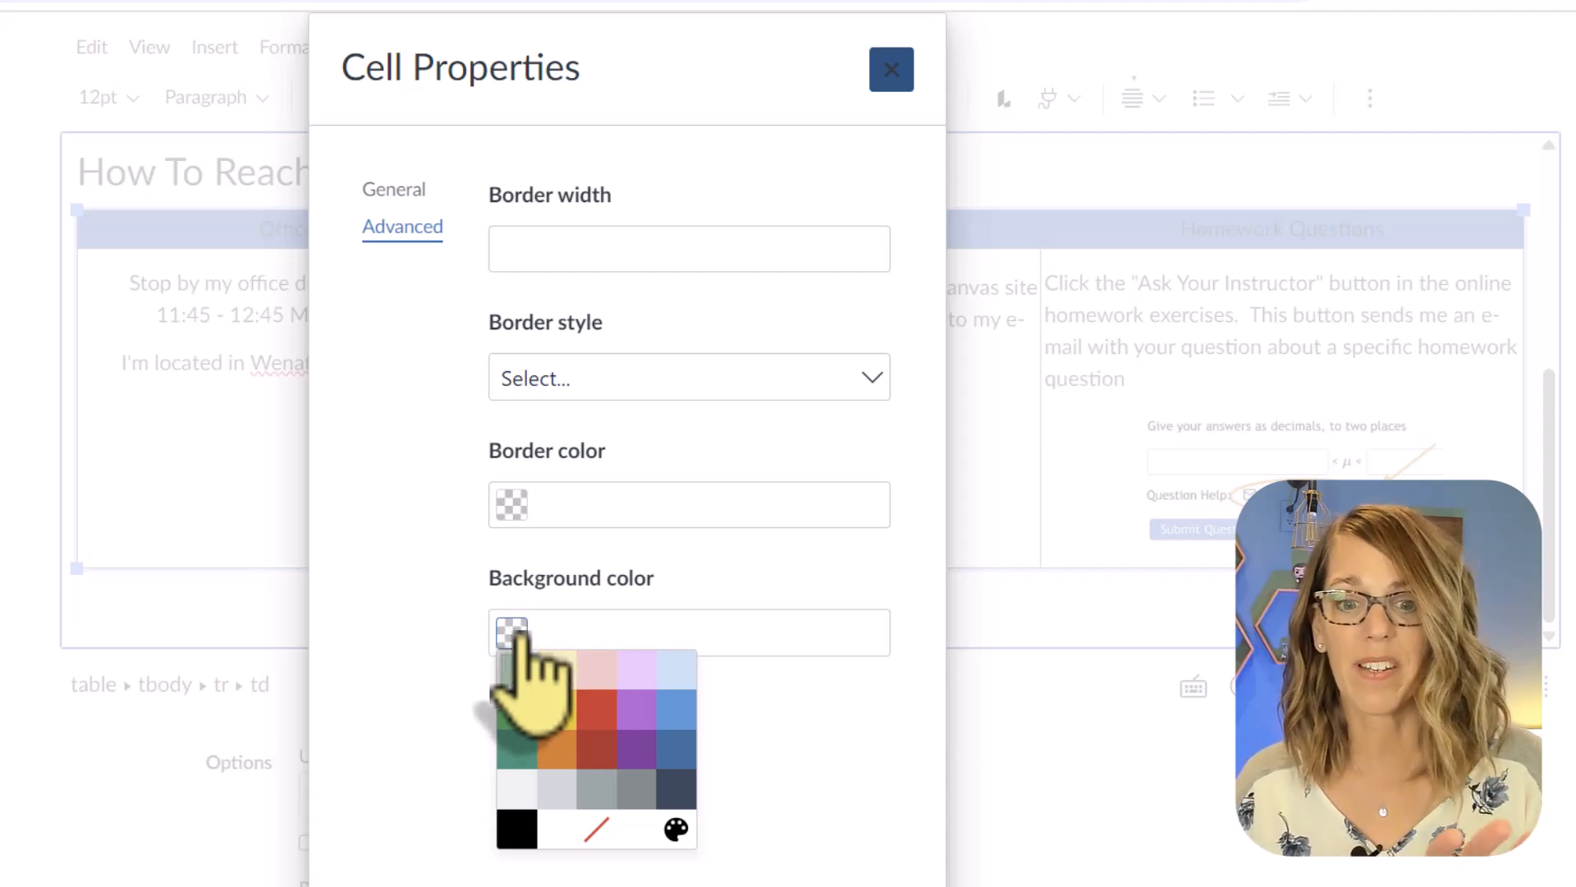
click(676, 838)
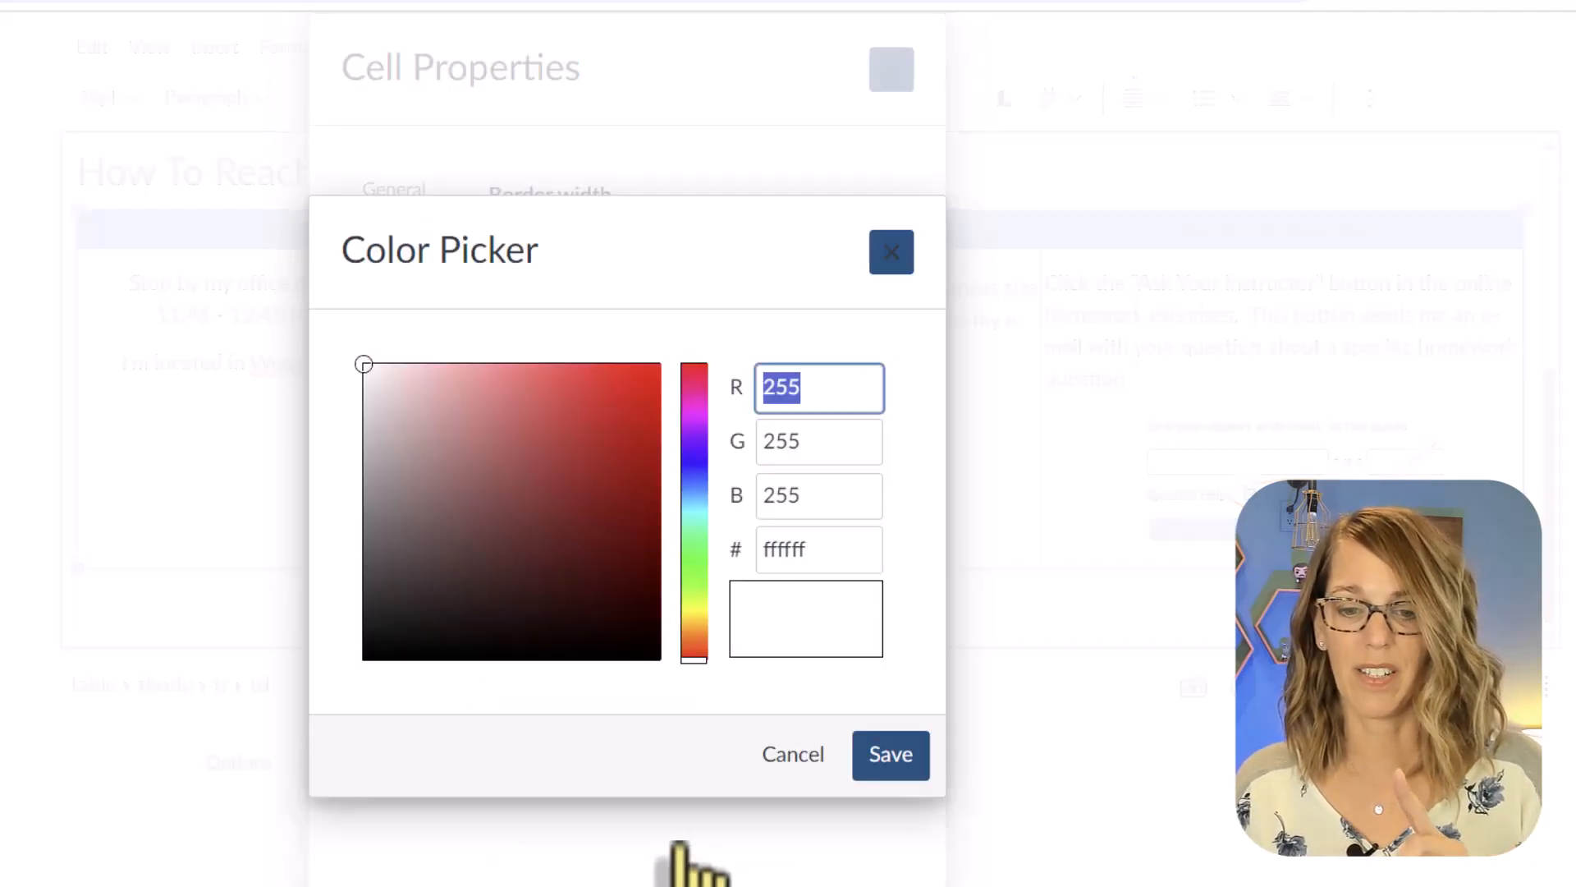
click(810, 765)
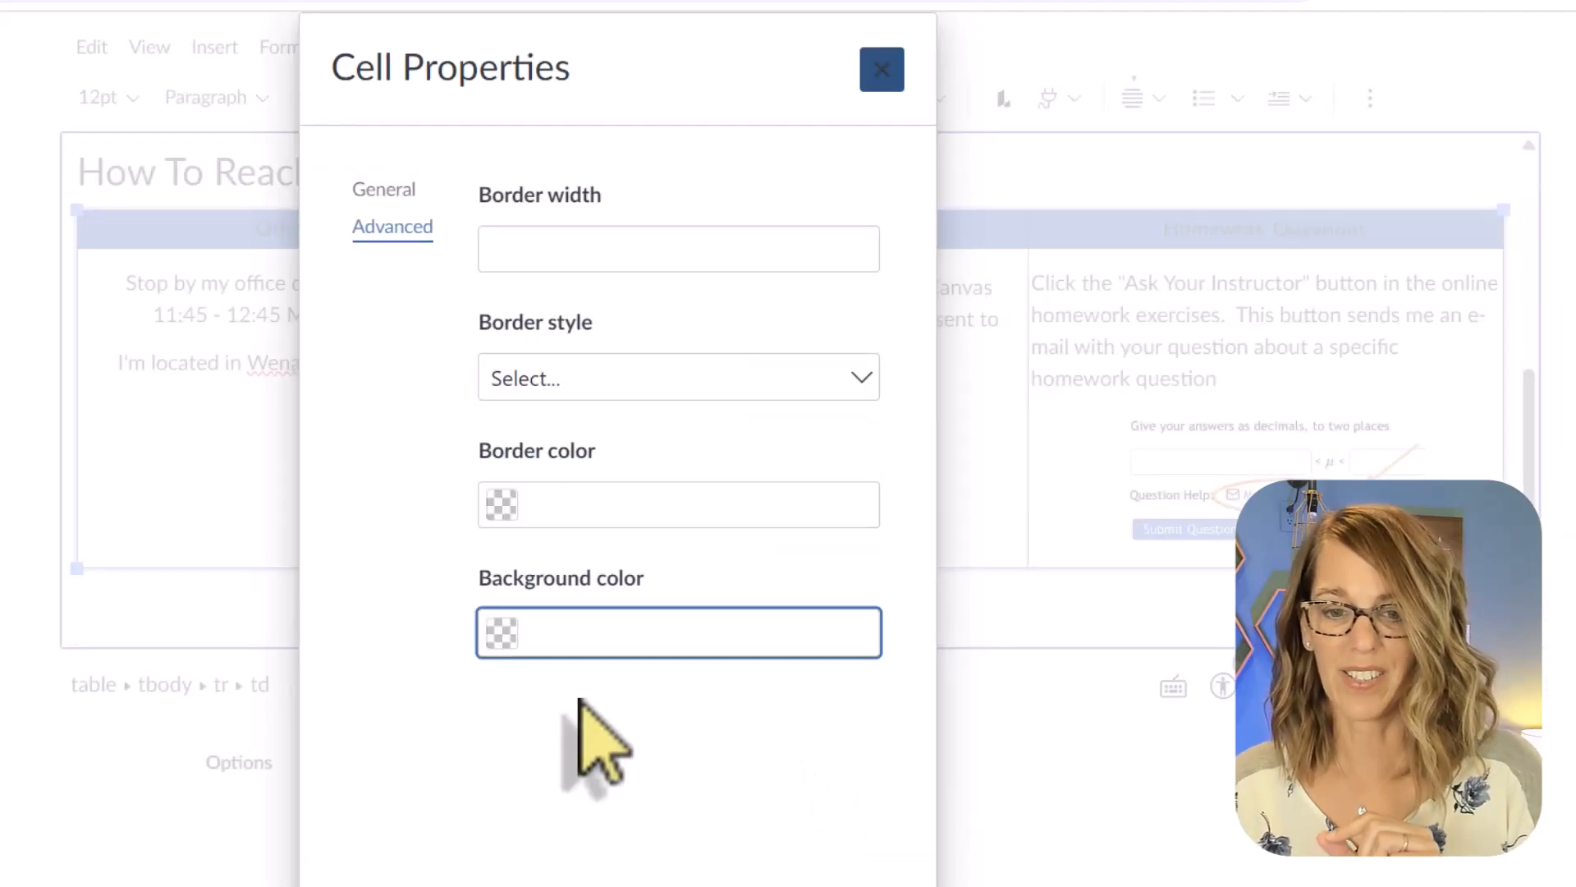
- Apply the light yellow background color #FBEEB8 to the selected header cells and save the cell properties
click(503, 634)
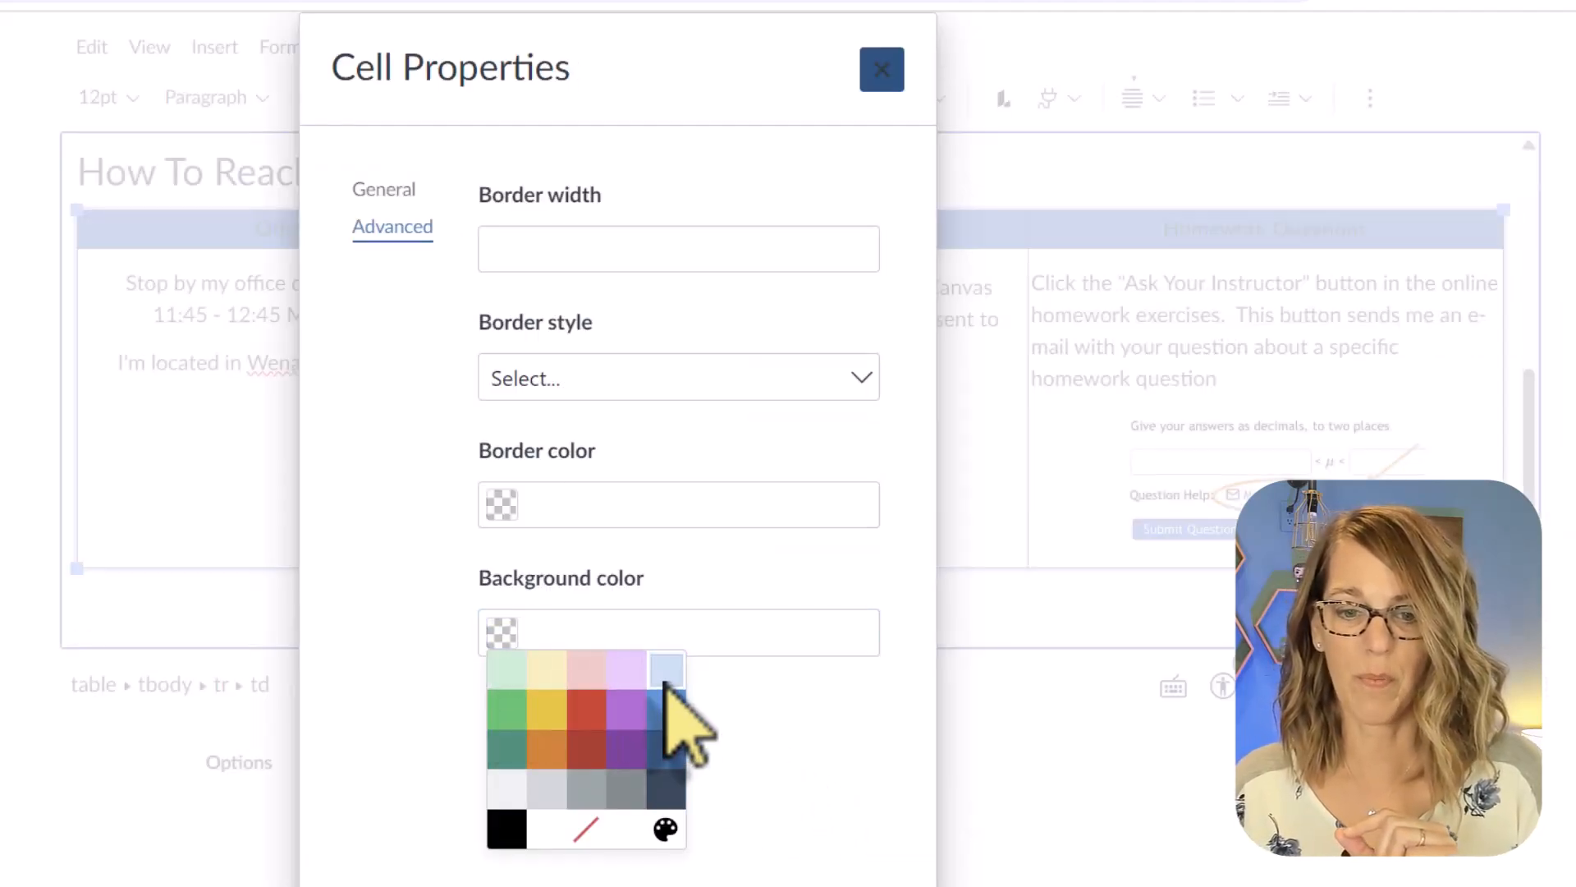
click(548, 670)
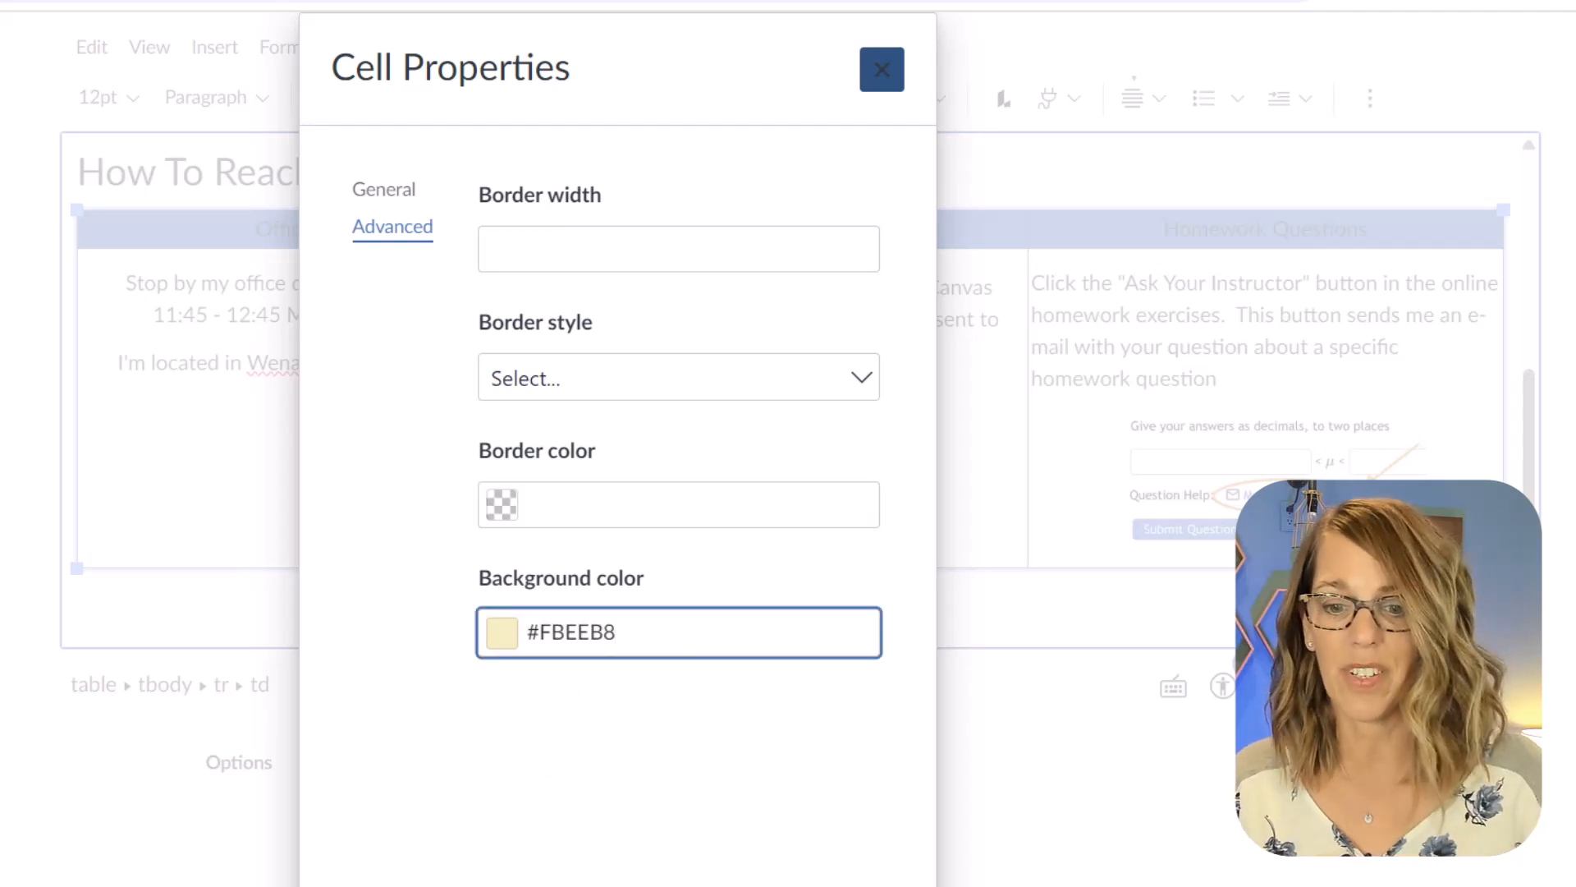
key(Return)
click(460, 528)
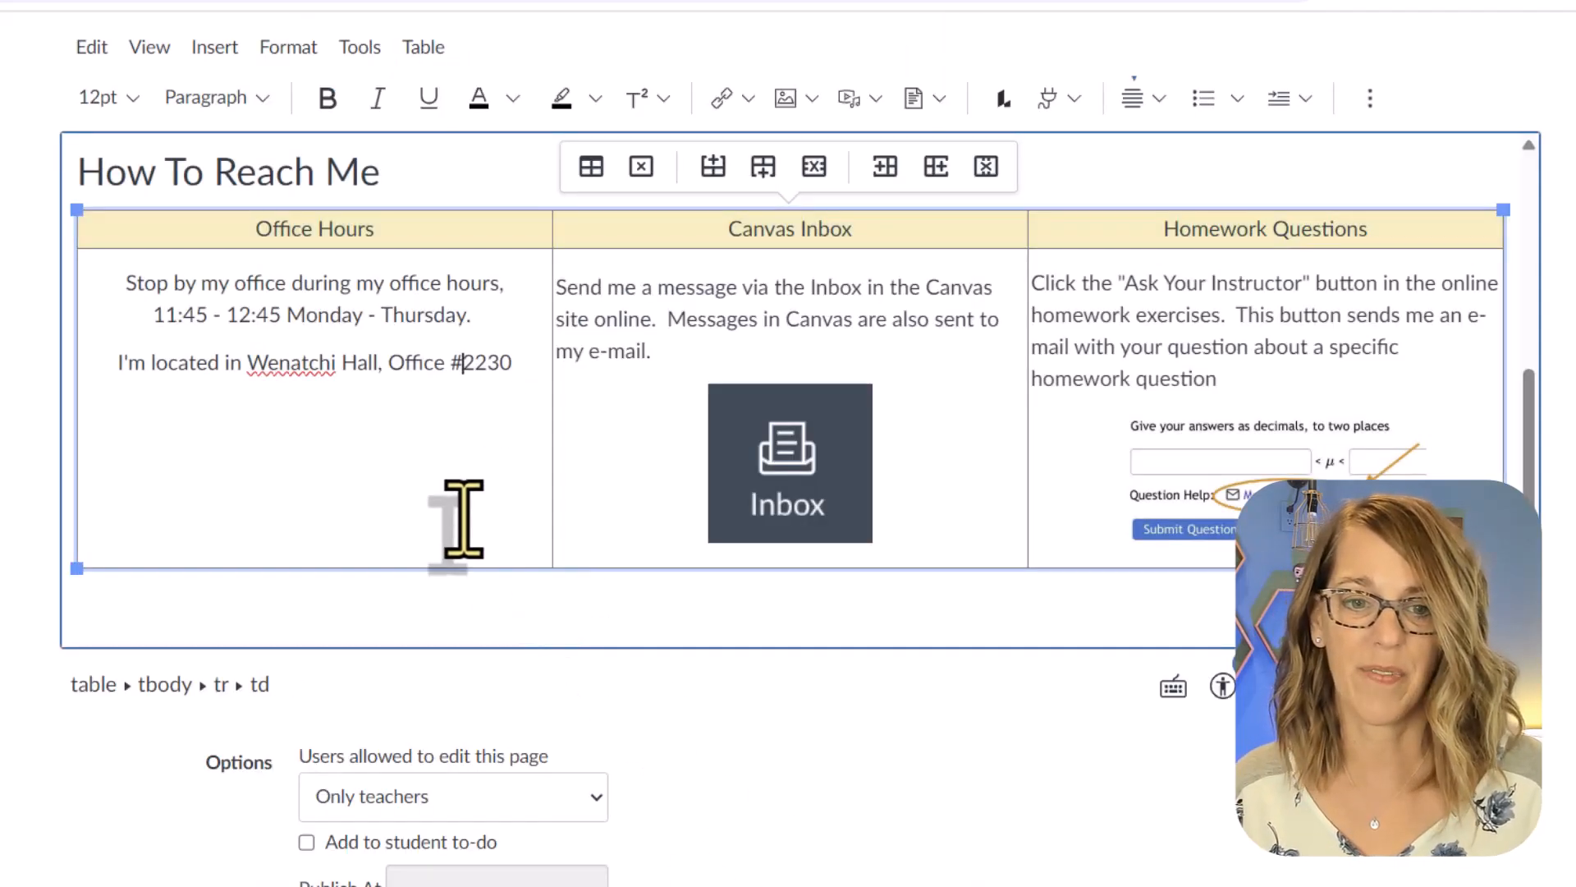
- Make the Office Hours, Canvas Inbox and Homework Questions header text bold
drag(248, 234, 1154, 265)
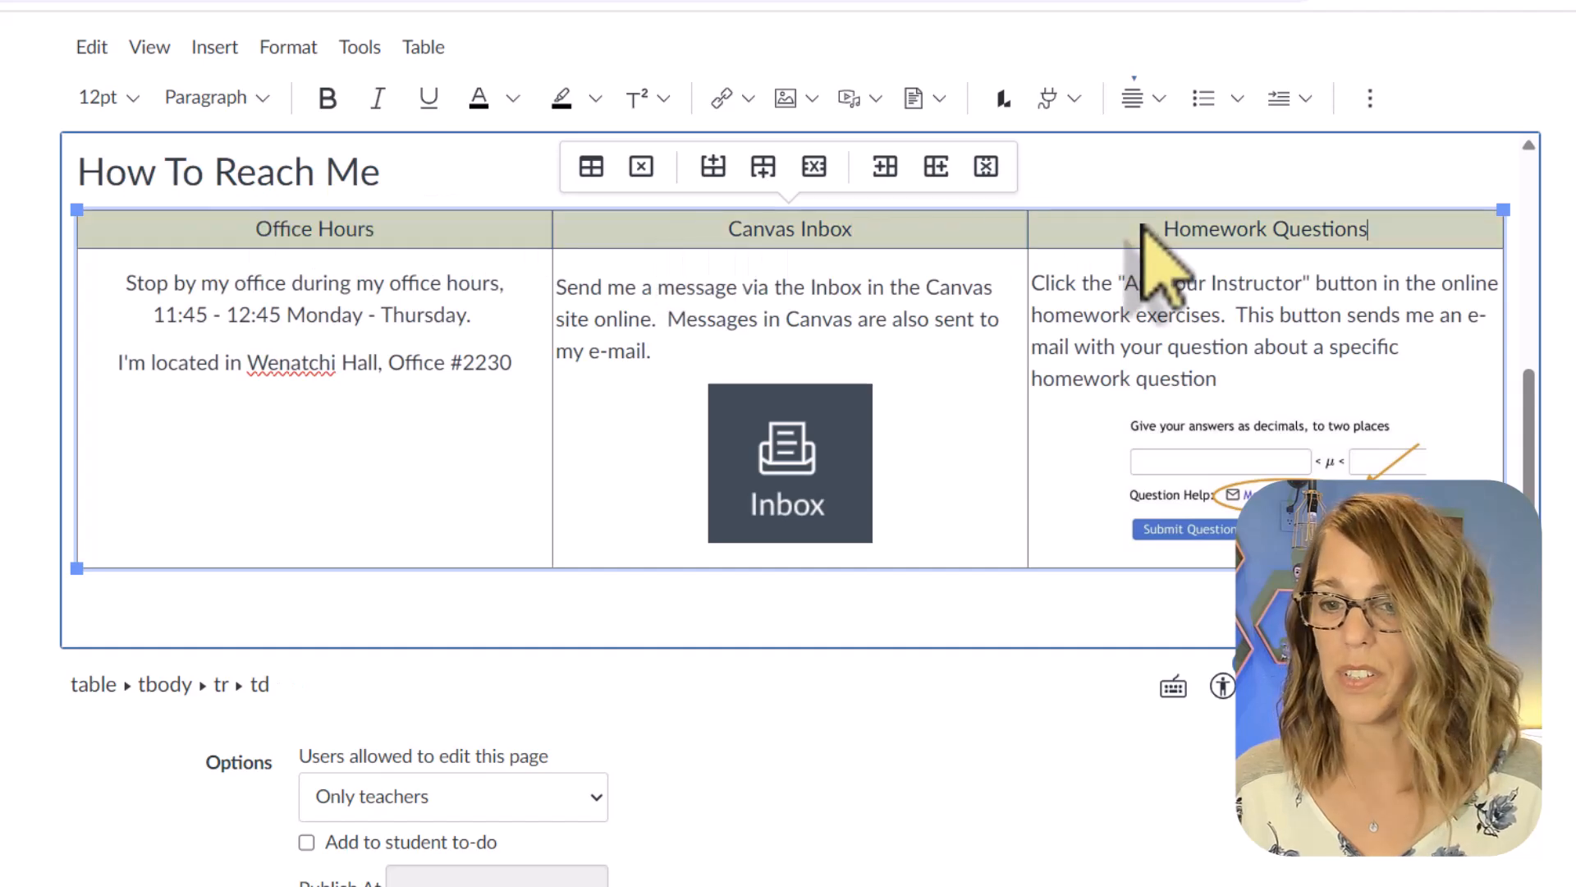
click(327, 97)
click(434, 431)
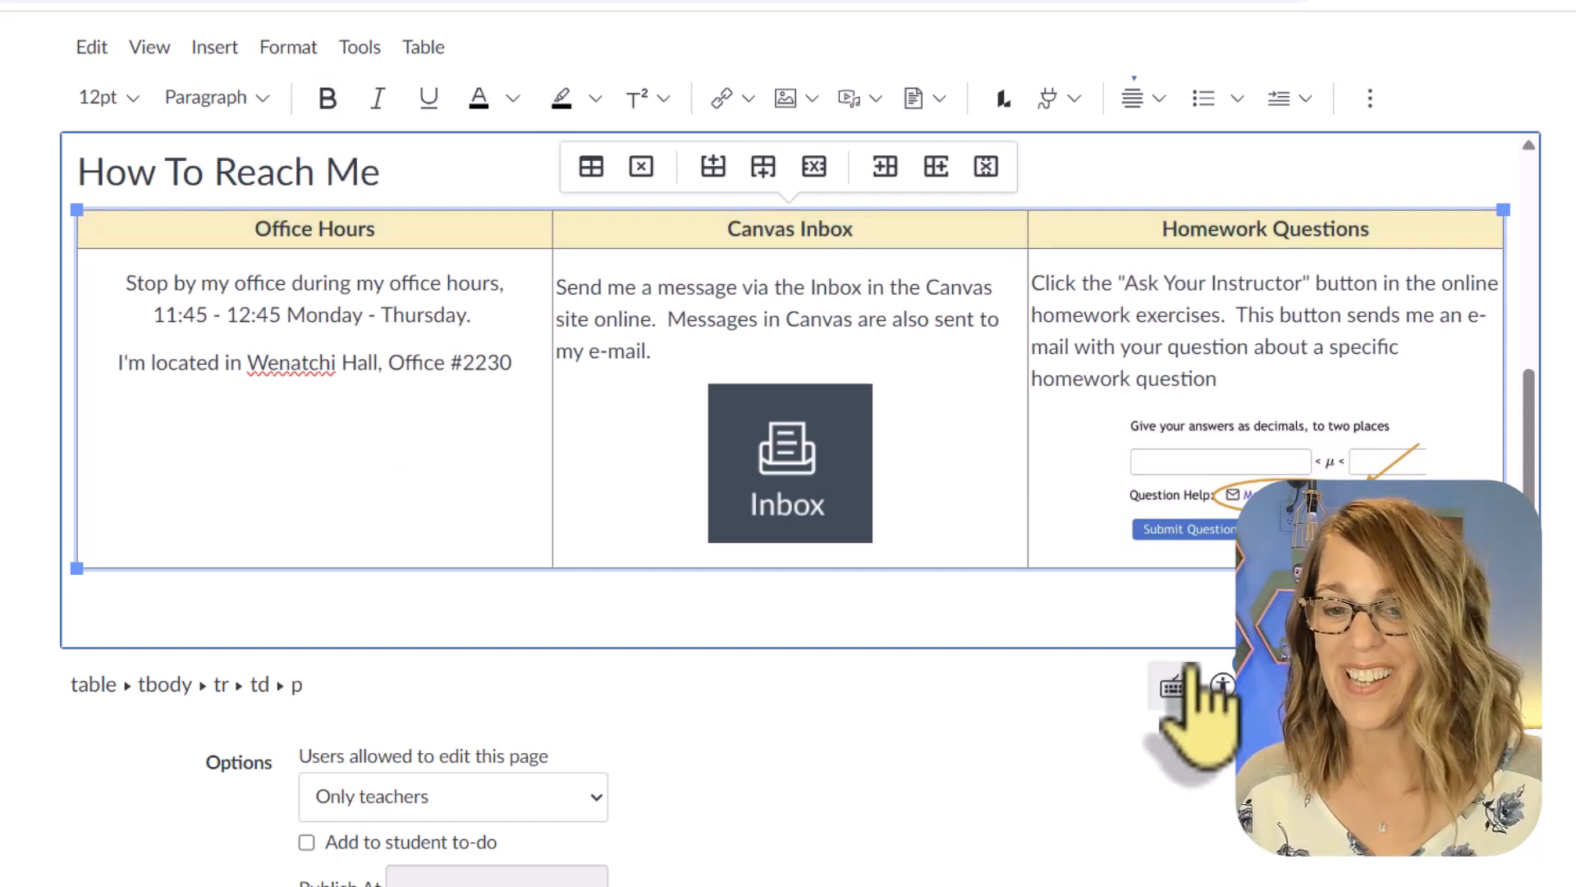
- Save the Meet Your Instructor page and review its finished layout
scroll(1196, 704, down, 9)
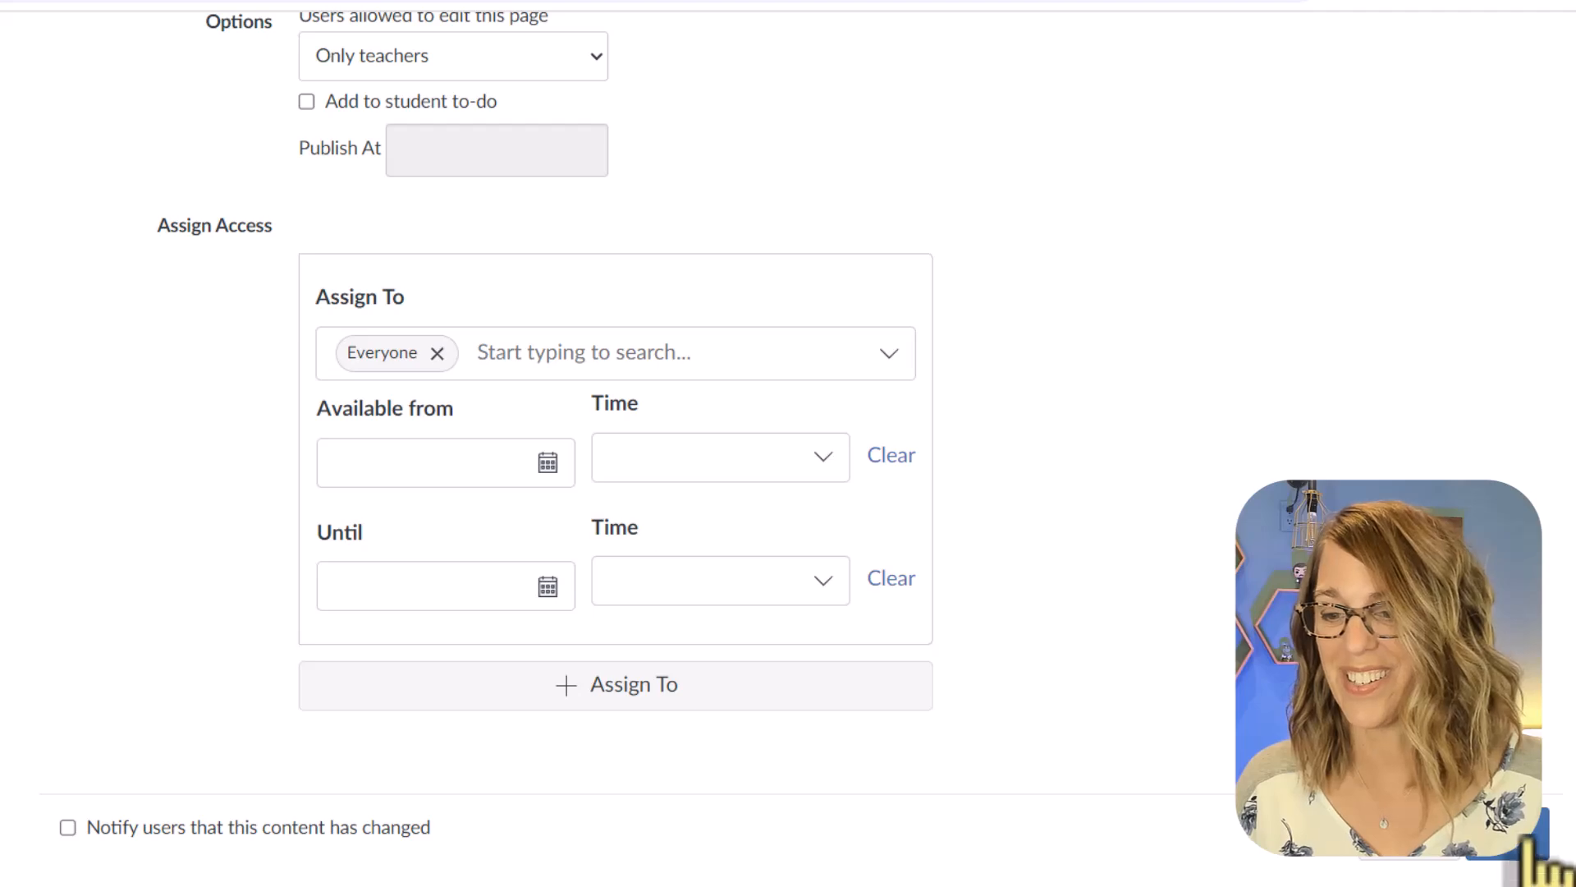
click(1526, 839)
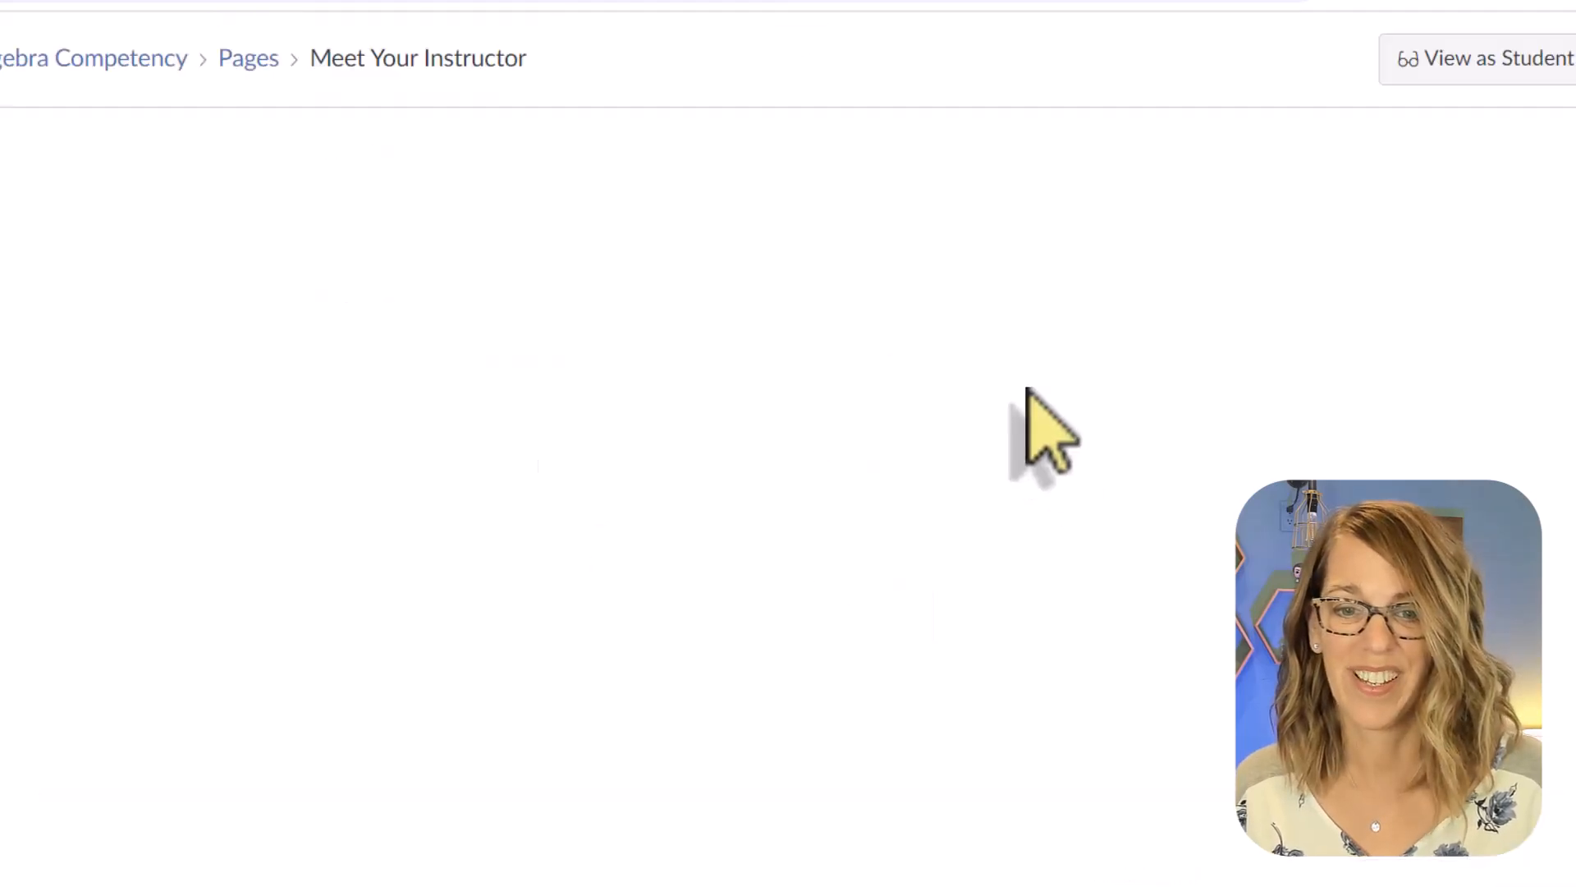
scroll(977, 426, down, 5)
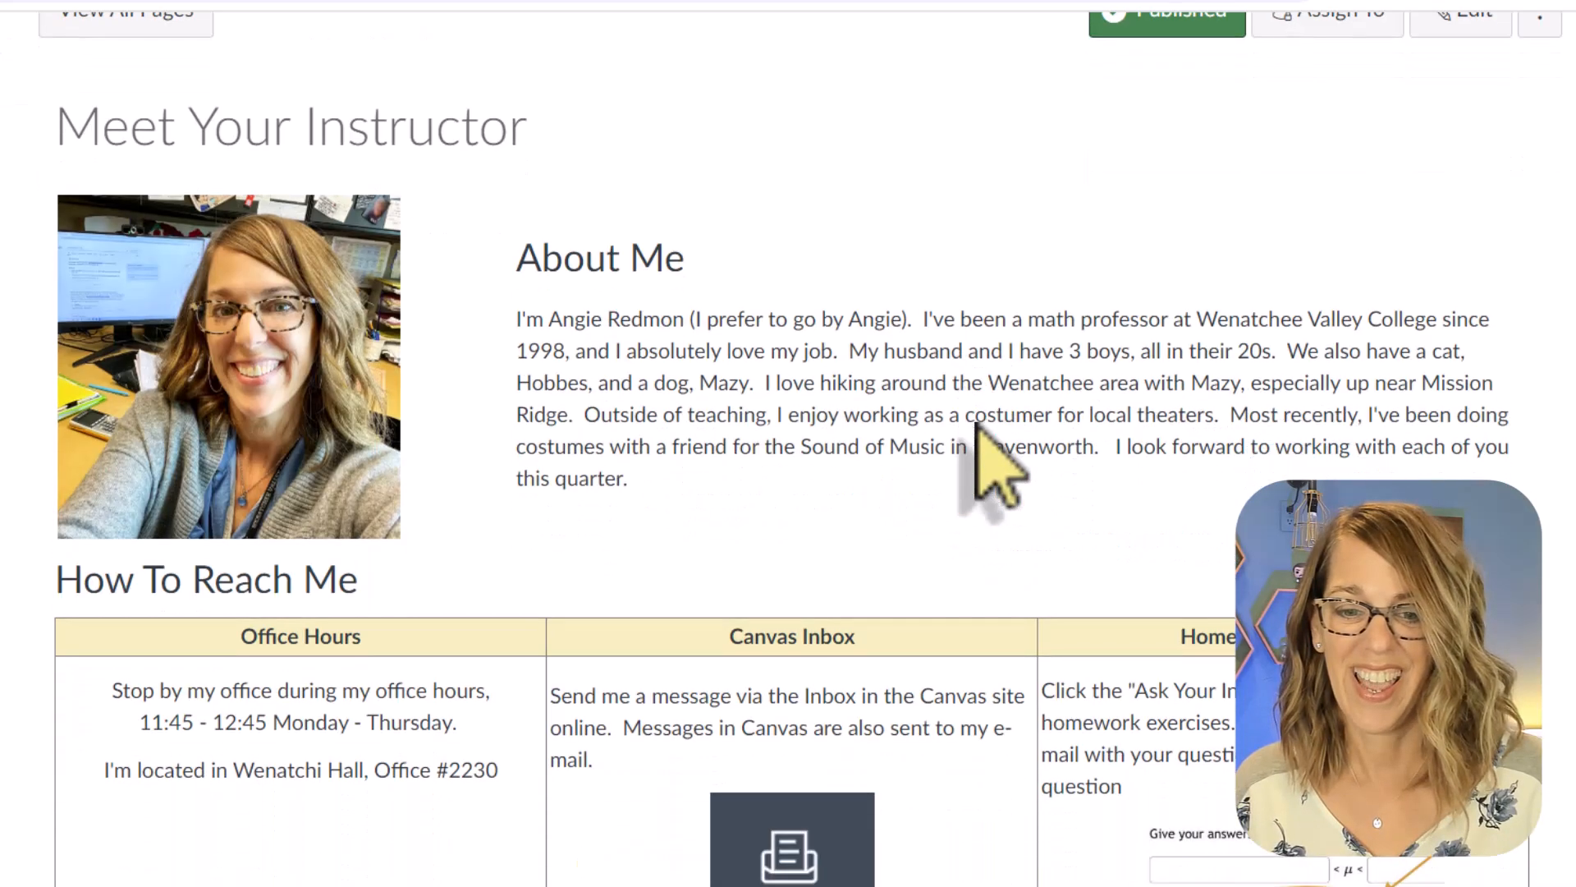
scroll(977, 425, up, 3)
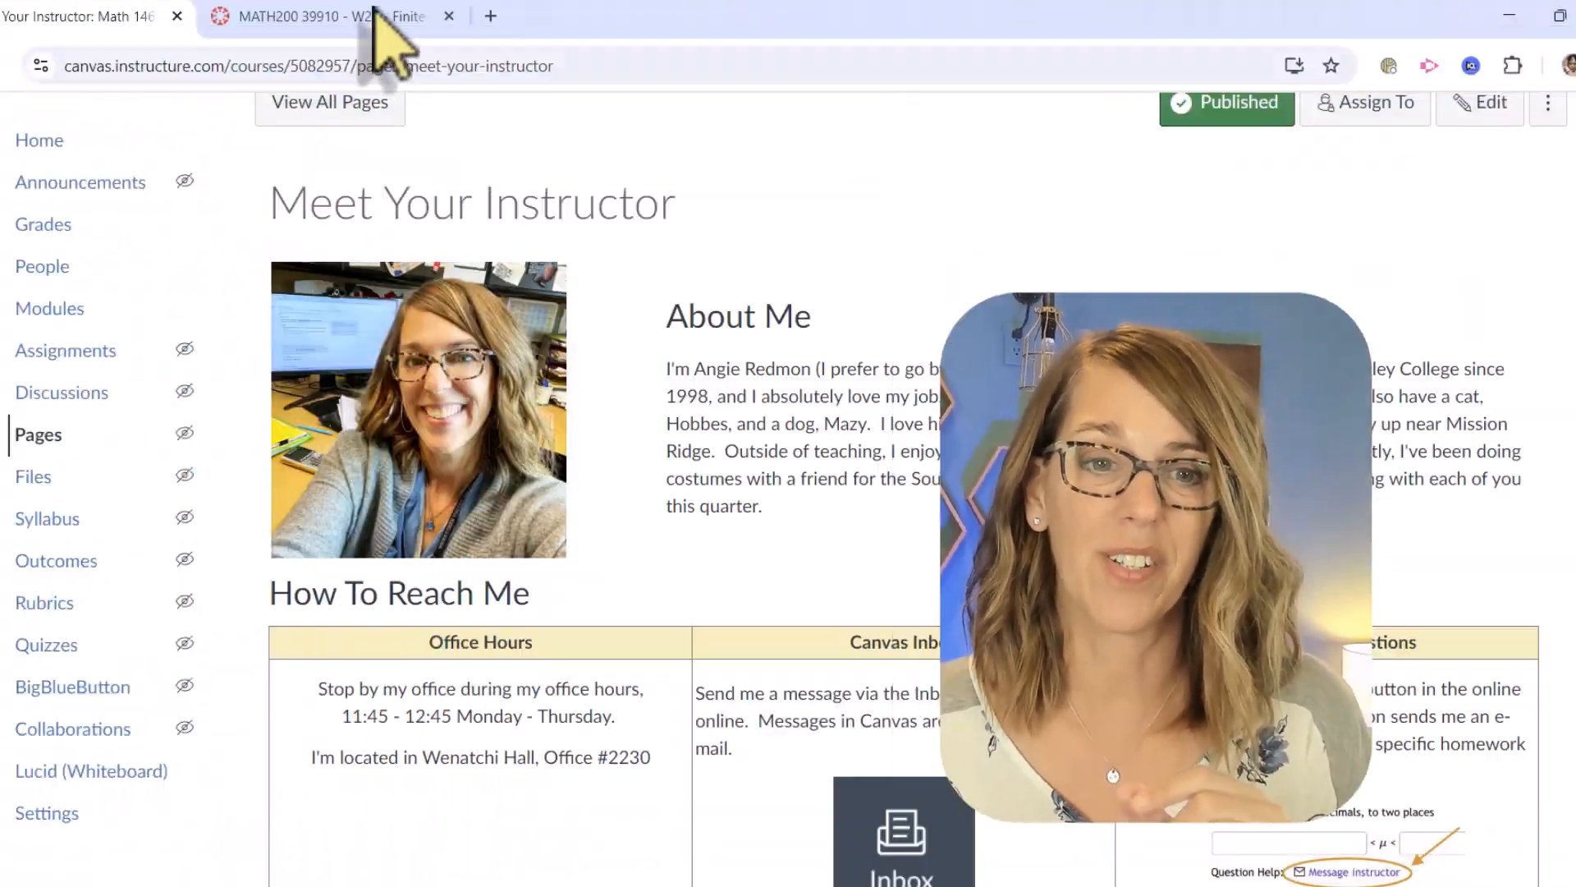
- Switch to the open MATH200 course page Homework Help: Solution Videos and look over its table of homework video links
click(375, 17)
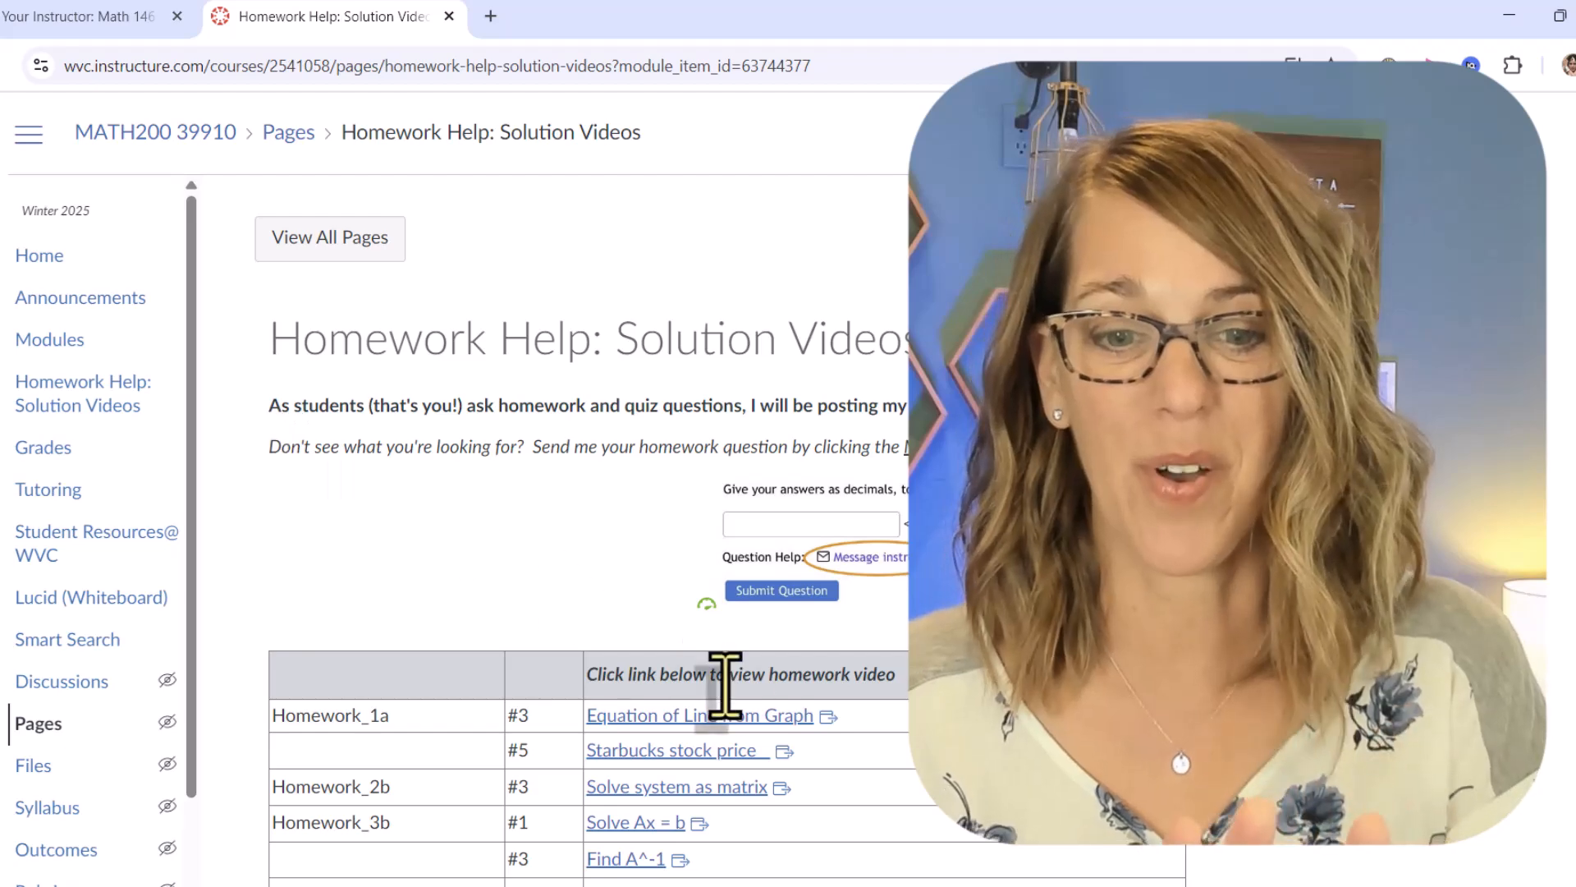
scroll(858, 784, down, 3)
scroll(867, 792, down, 5)
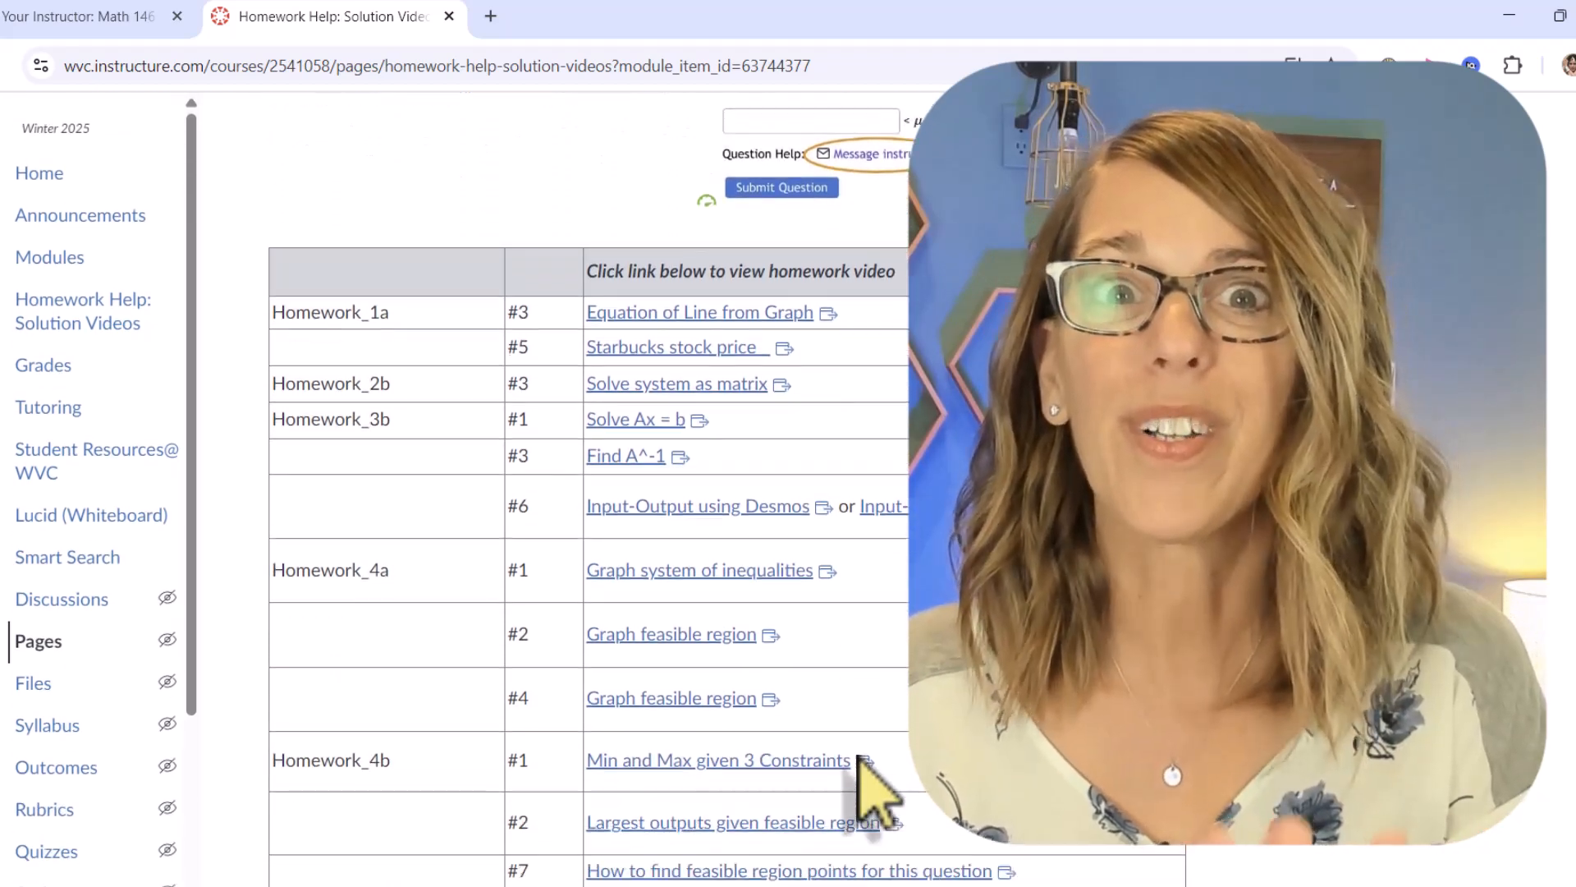
scroll(862, 788, up, 3)
scroll(866, 792, up, 2)
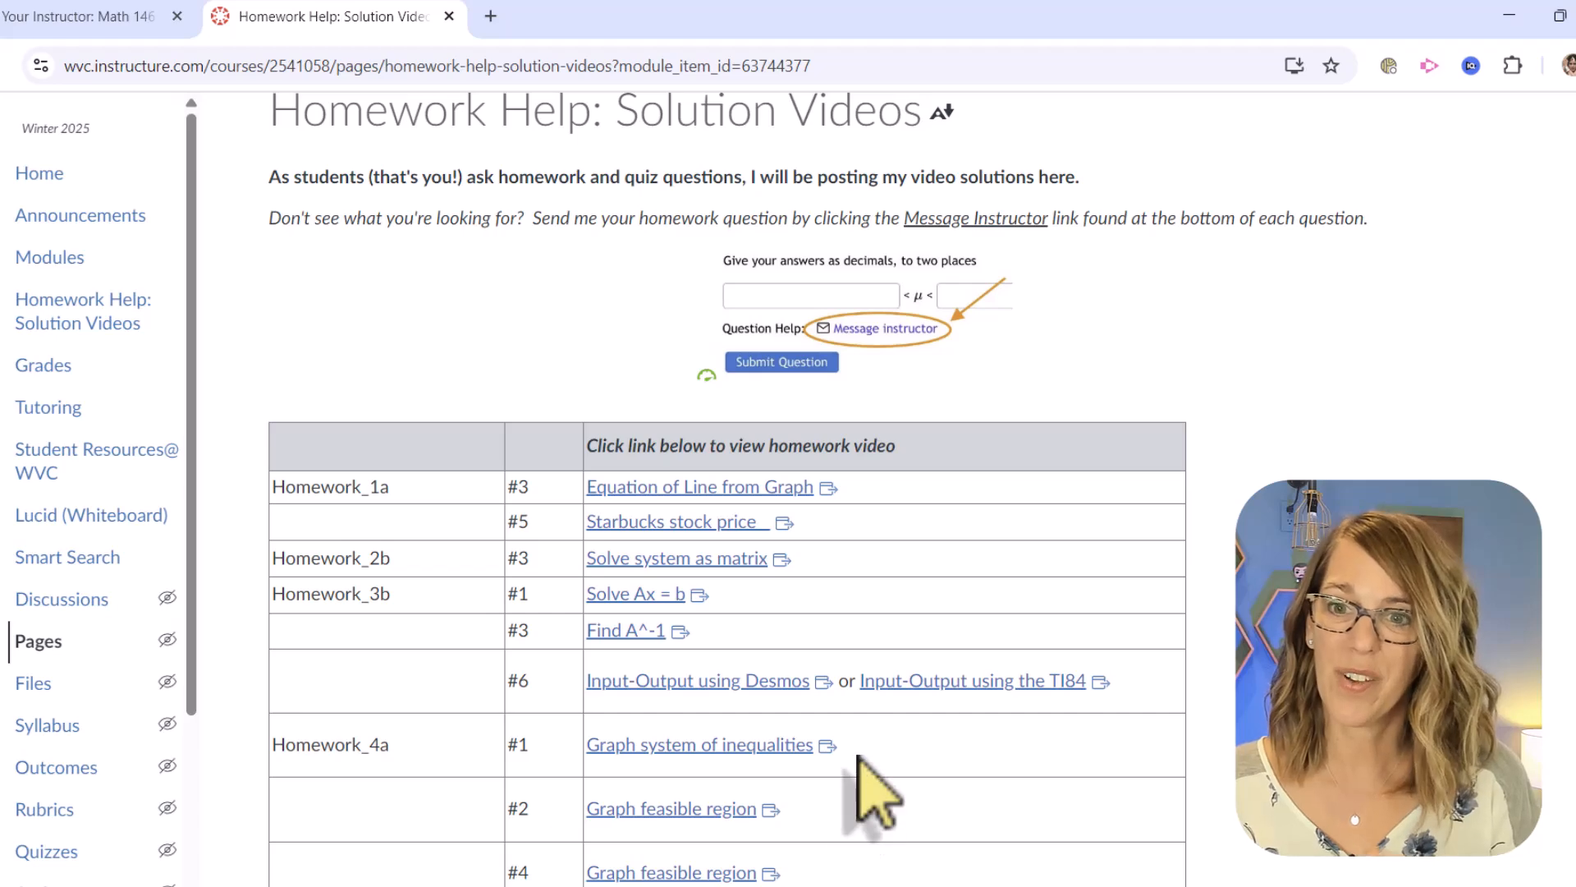
scroll(870, 792, up, 3)
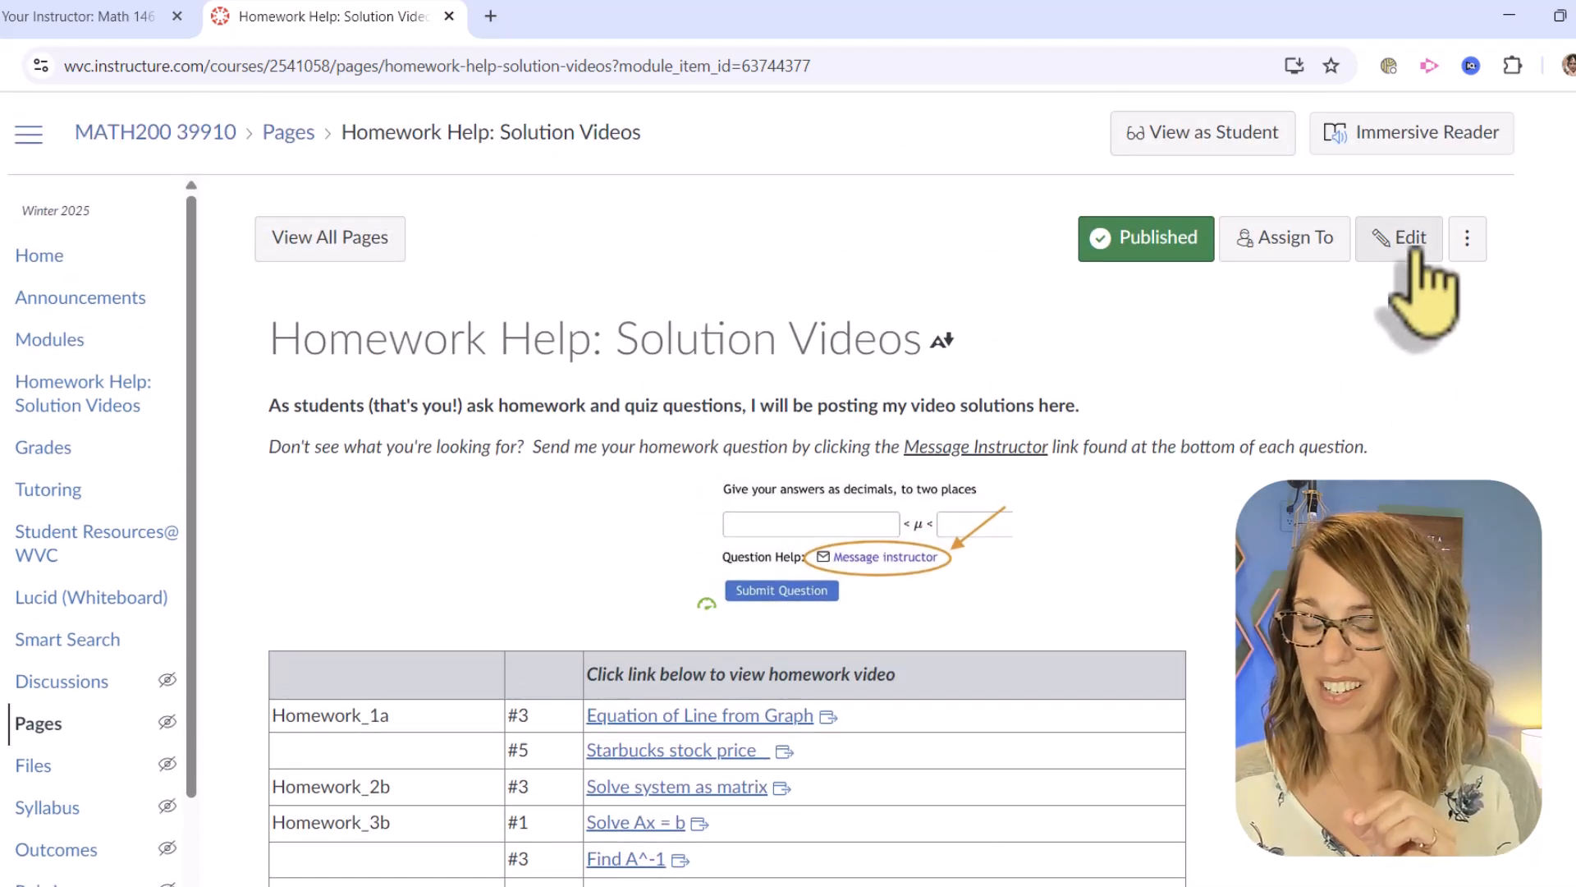
- Open the Homework Help: Solution Videos page for editing and go to the table's Homework_1a and Homework_2b rows
click(1406, 240)
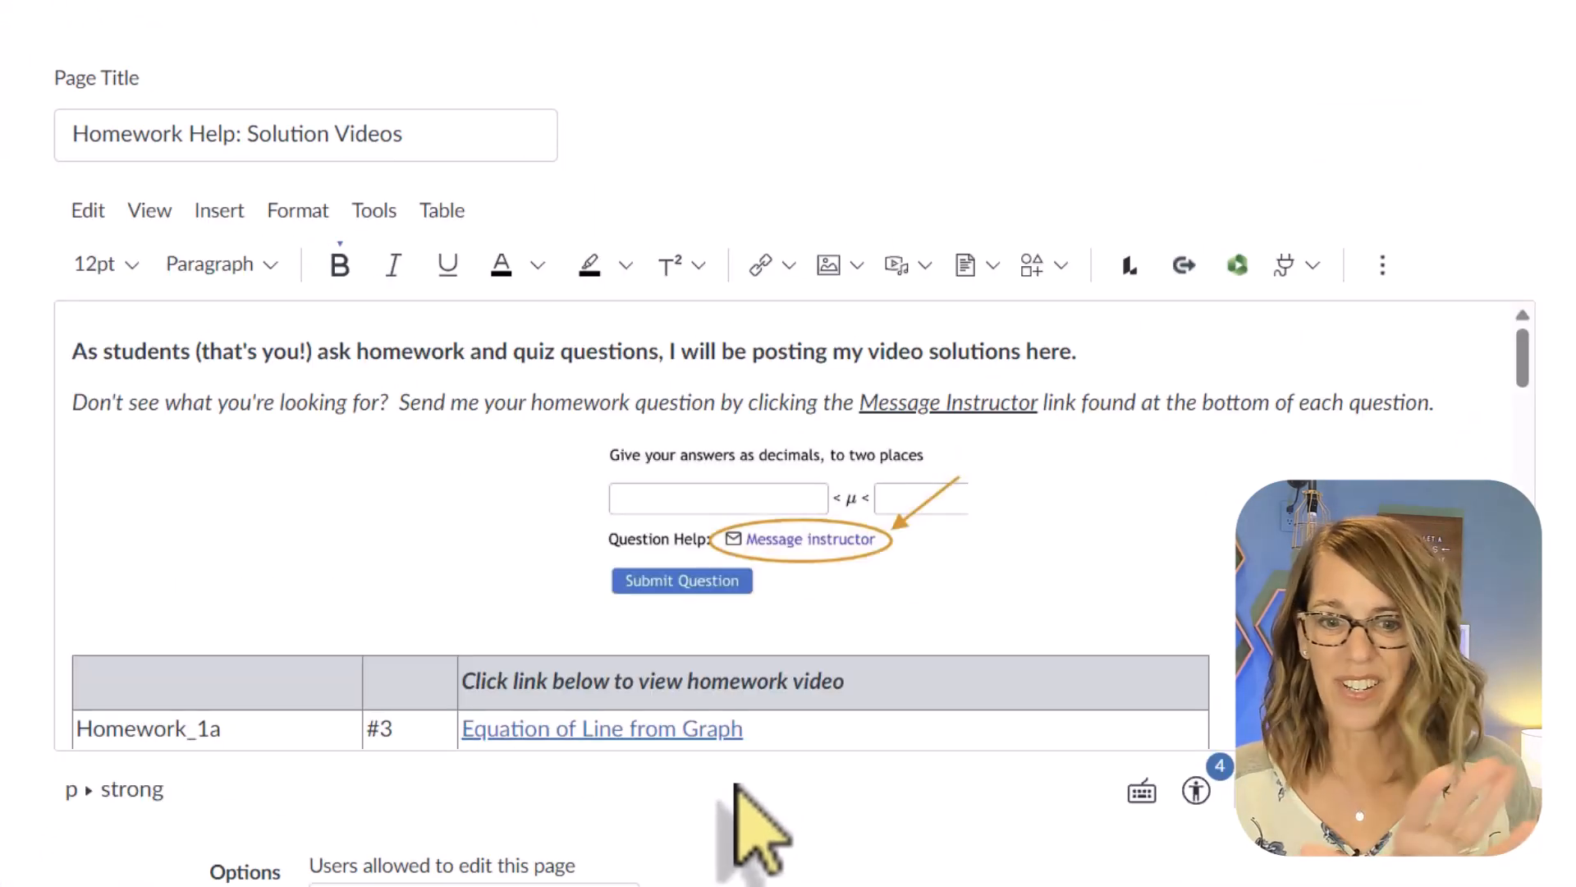
scroll(738, 730, down, 5)
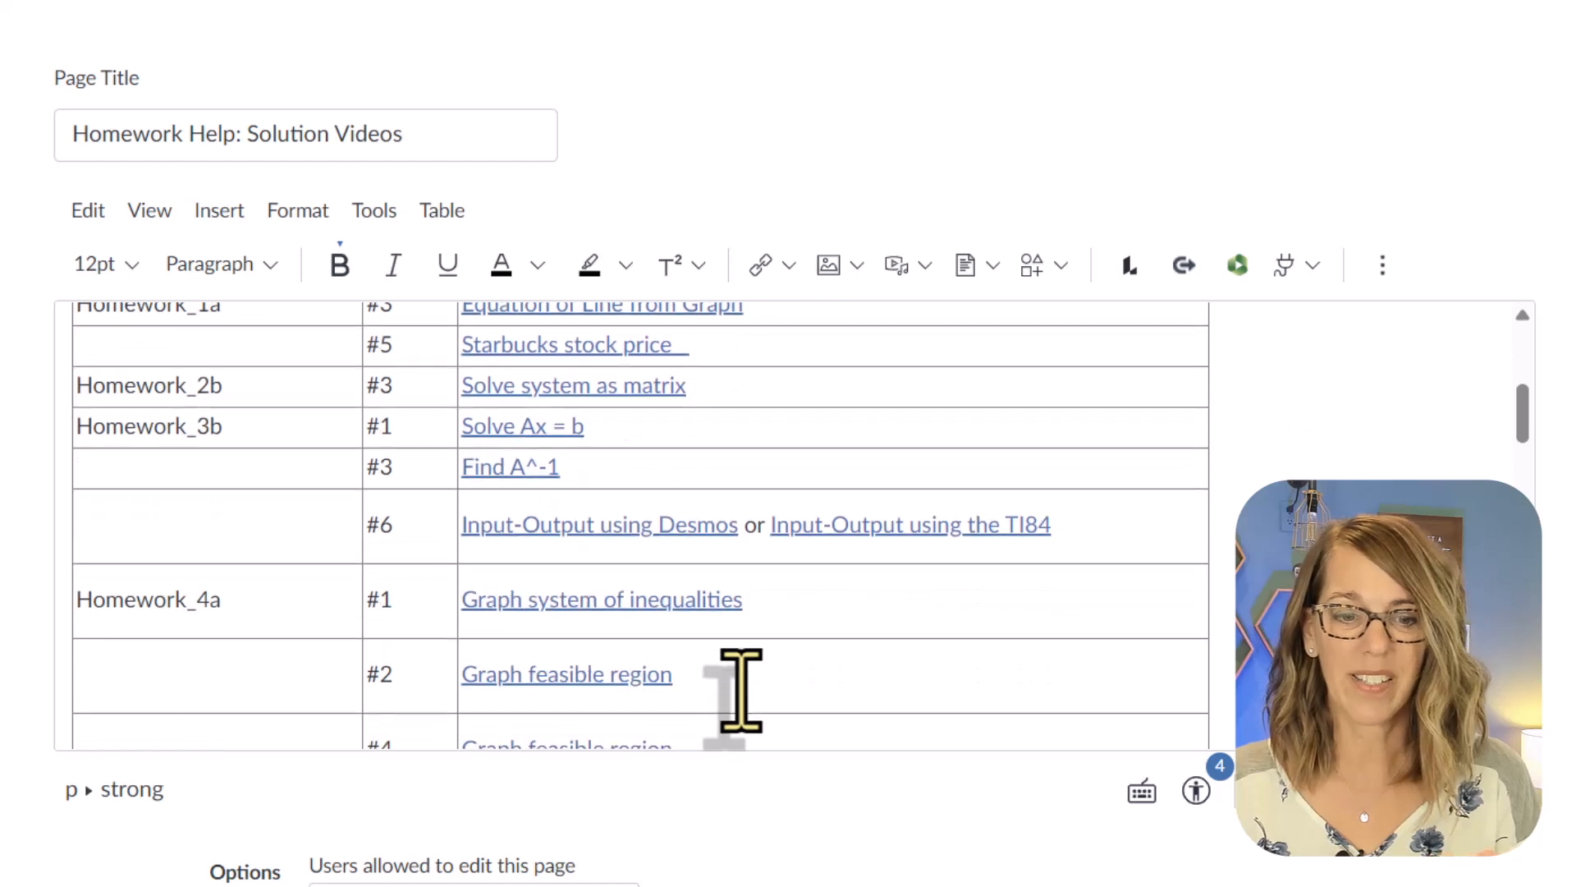
scroll(739, 694, up, 2)
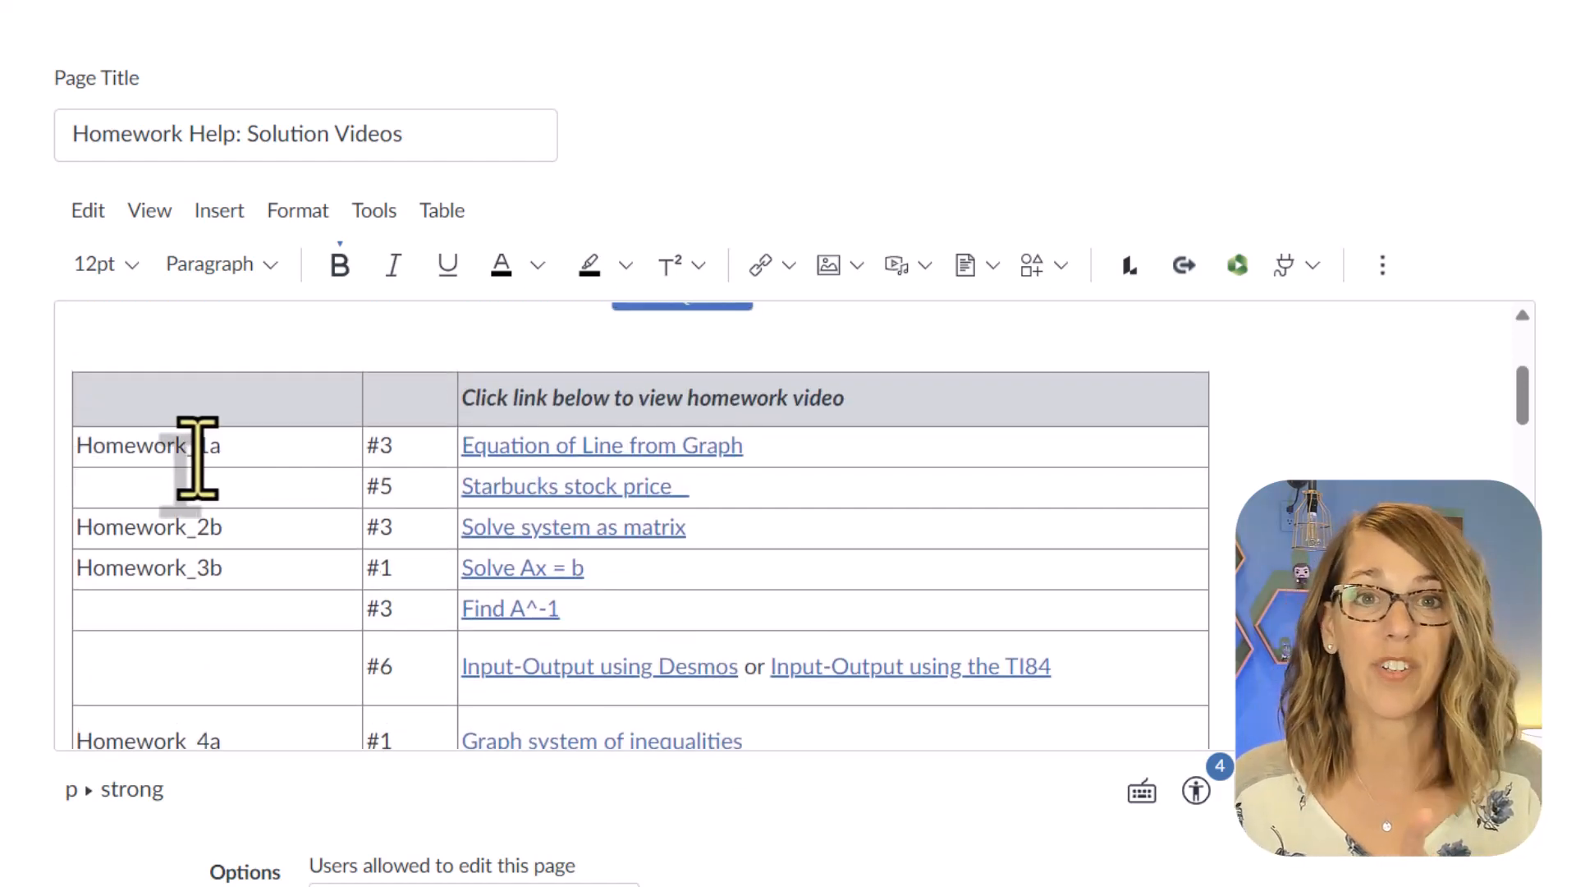
click(854, 544)
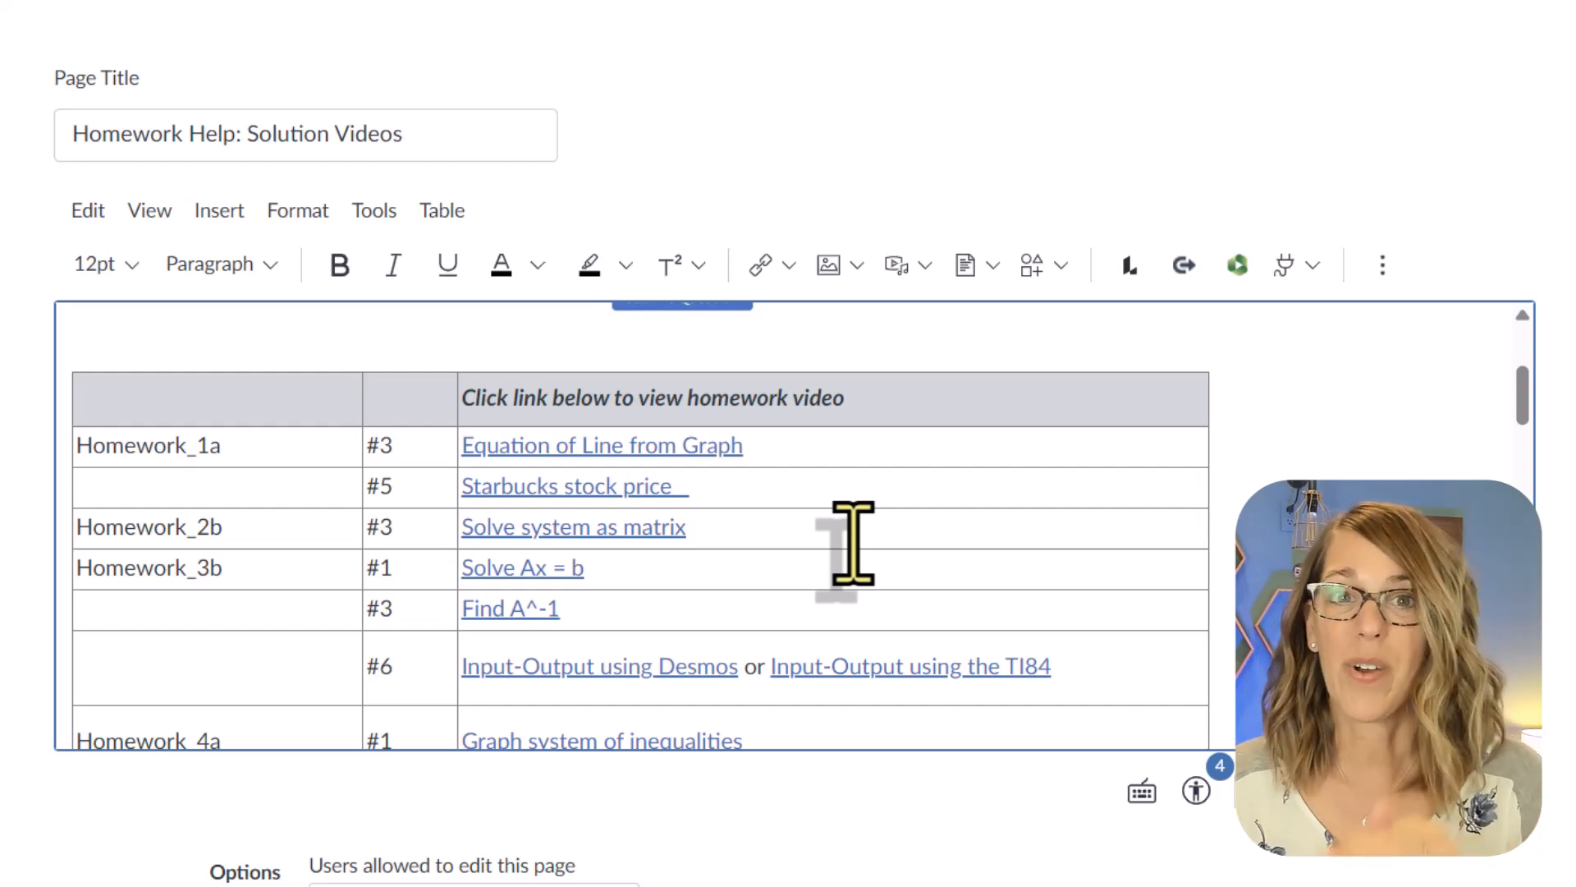
- Insert a row below the Starbucks stock price row and enter #7 in its second column
click(140, 493)
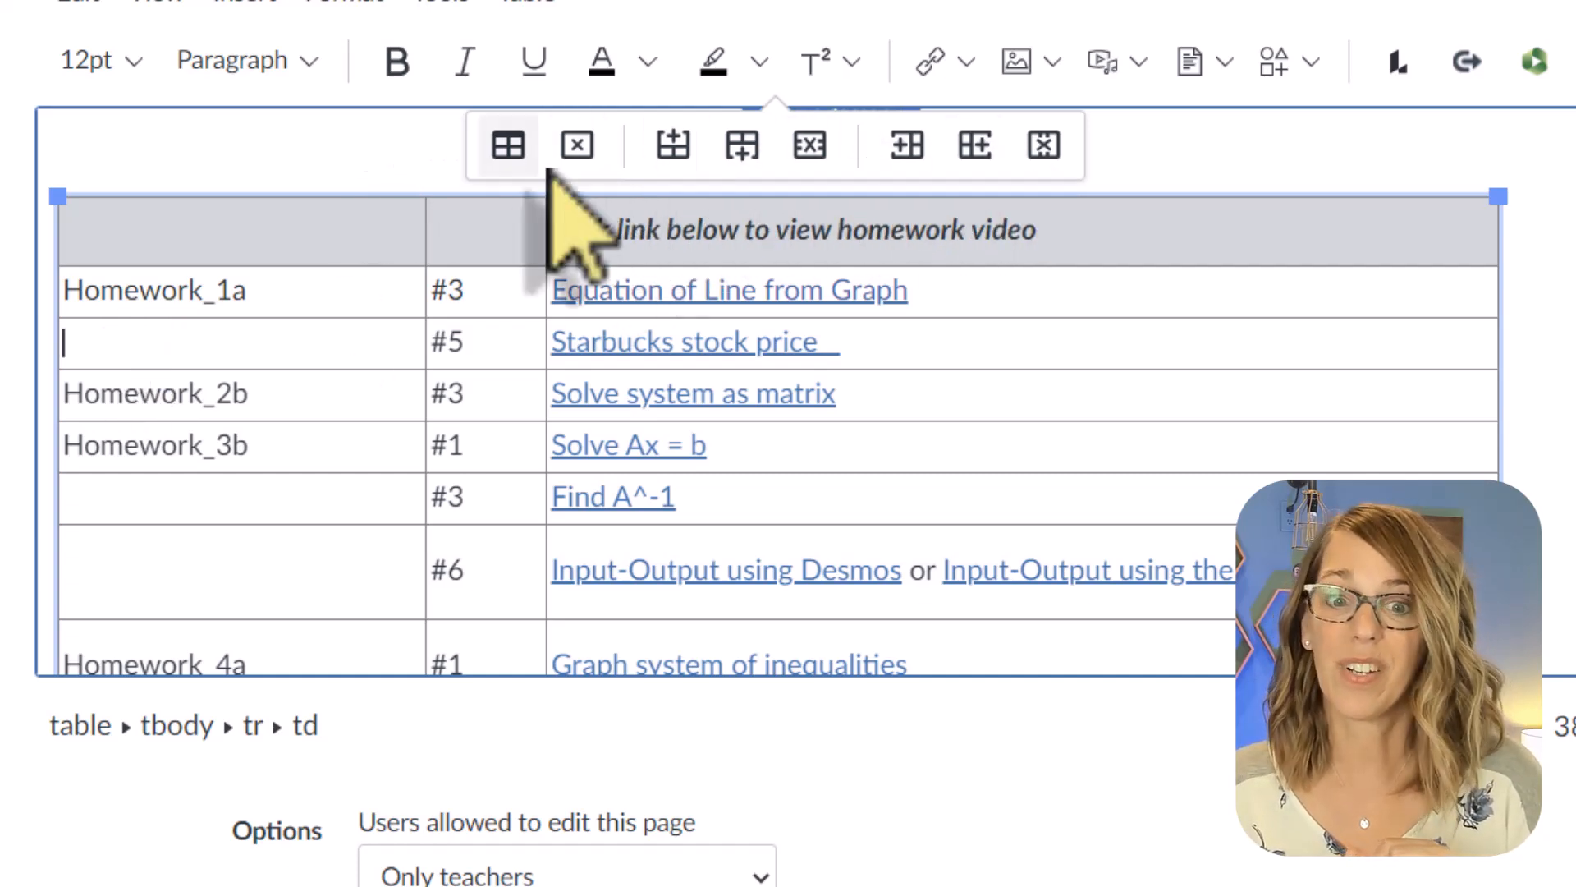
click(743, 148)
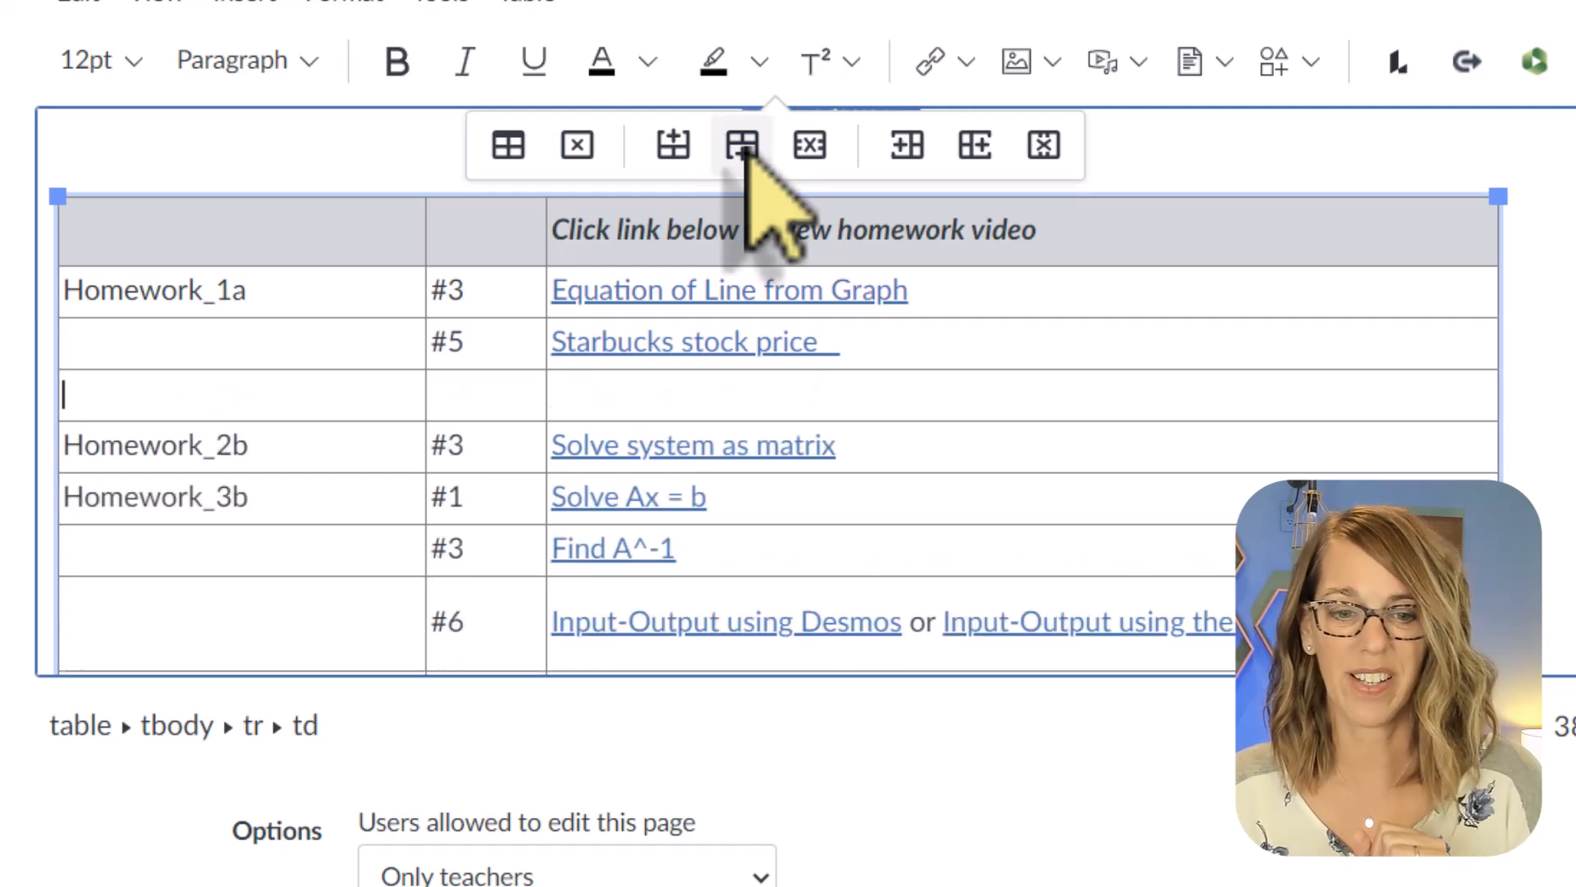
click(496, 407)
text(#7)
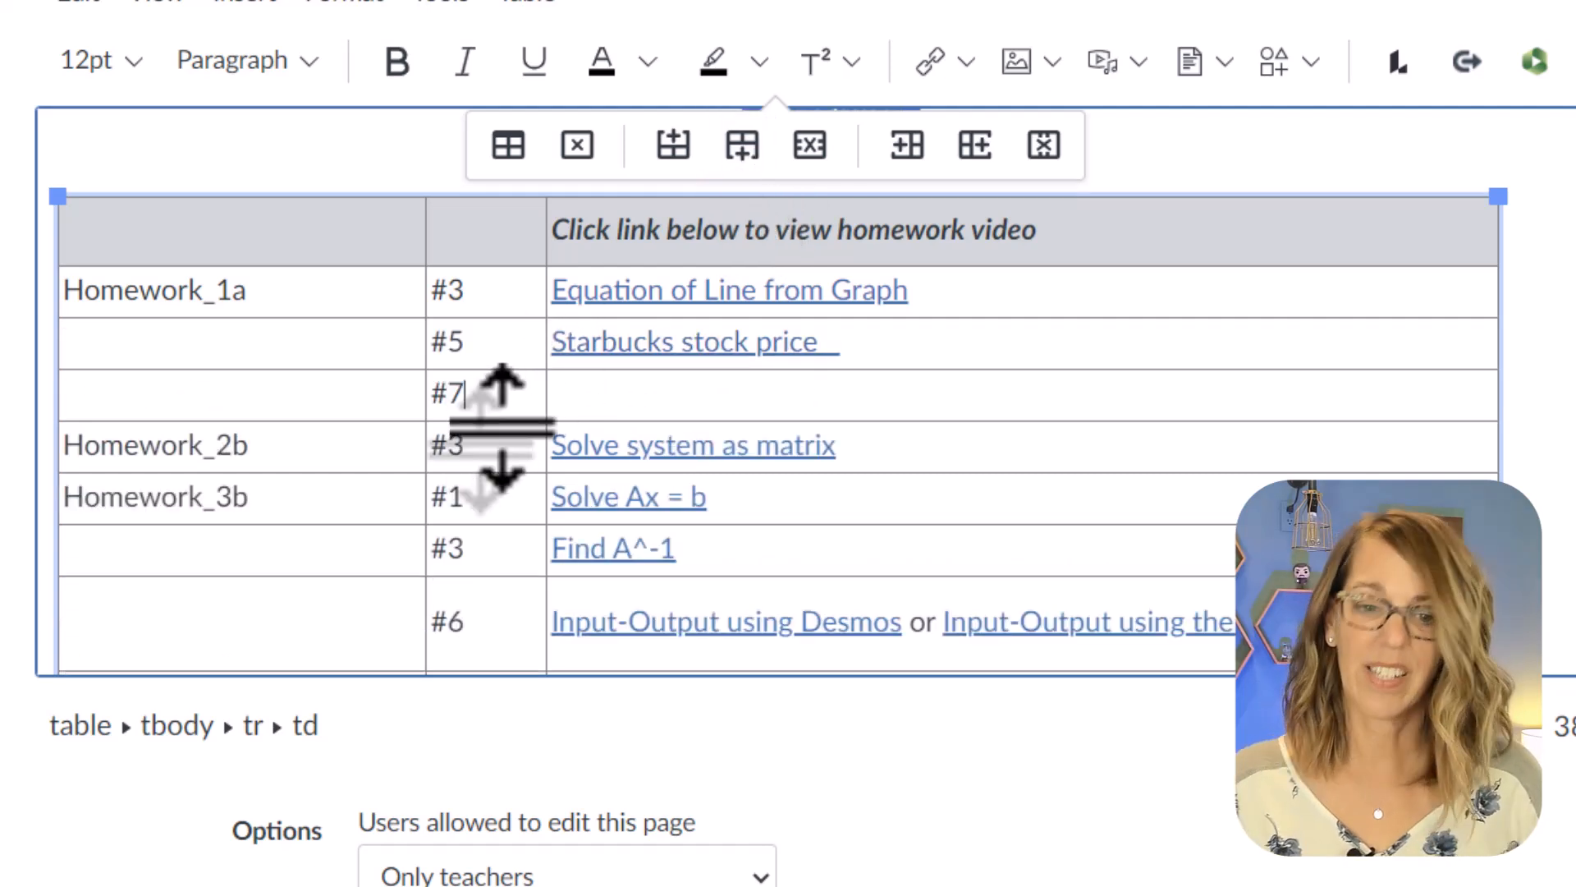